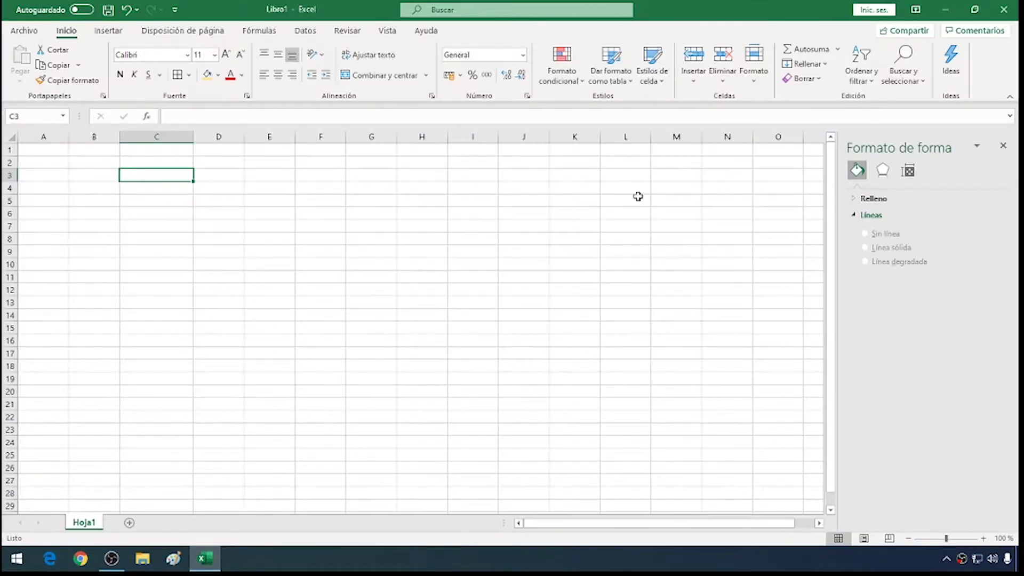
Step: Close the Formato de forma pane and click through cells C2, C3, C4 and E3
click(1003, 146)
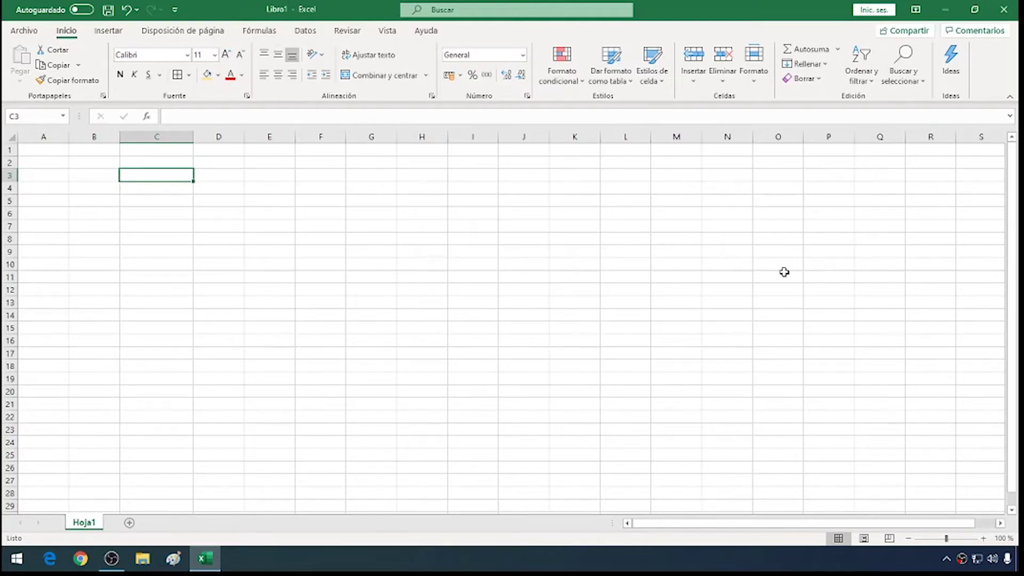
click(141, 164)
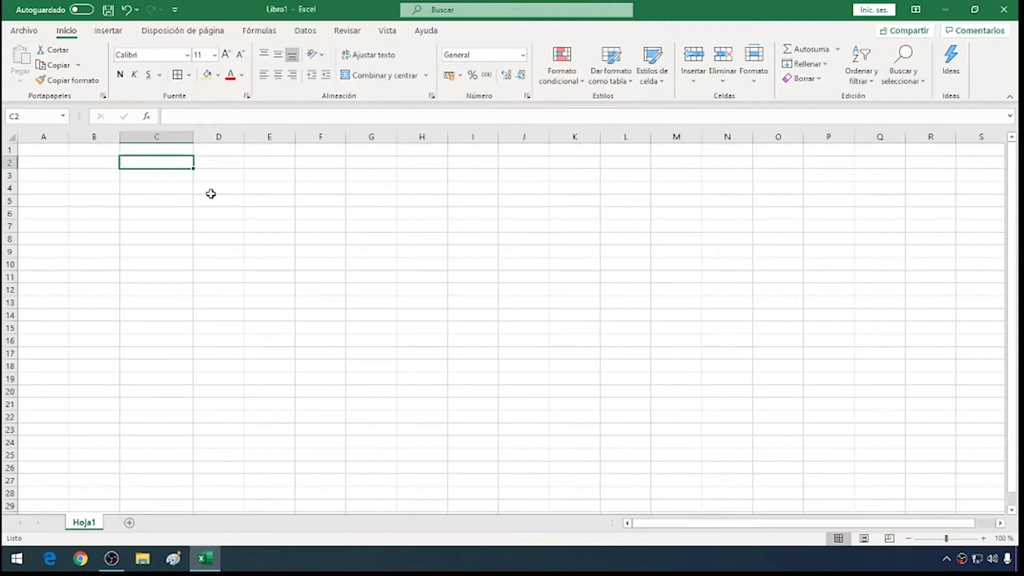
click(170, 179)
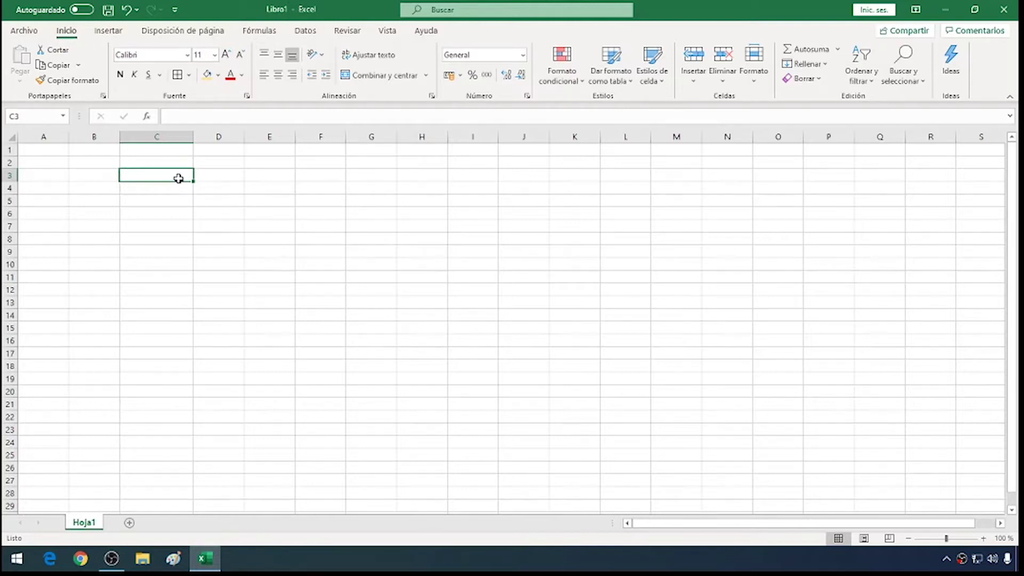
click(182, 187)
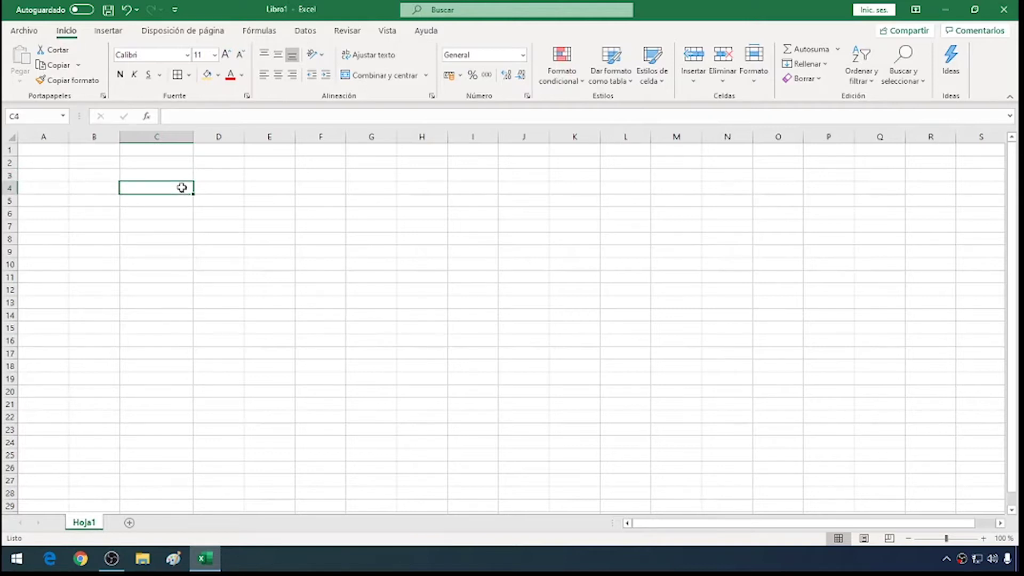
click(265, 176)
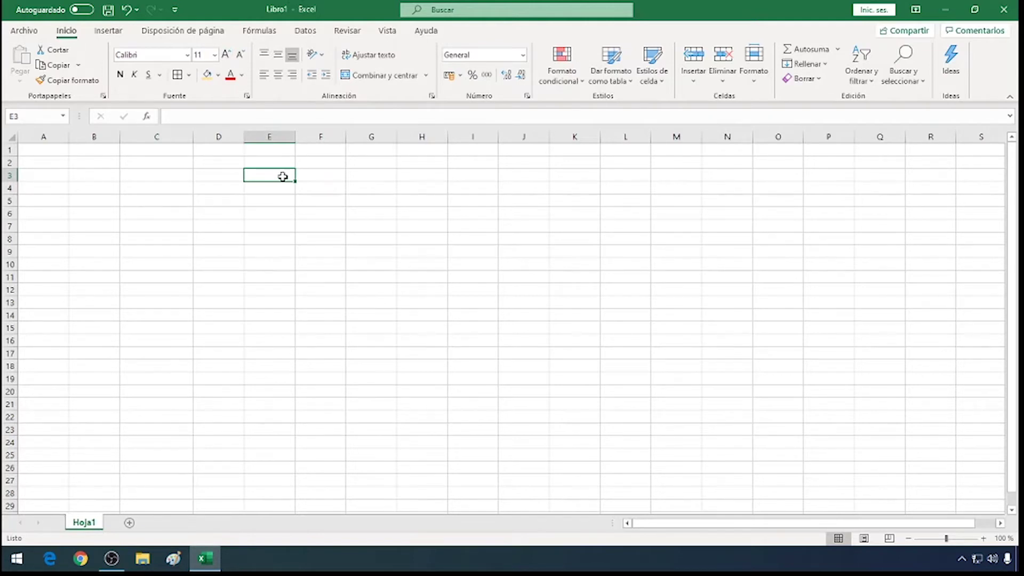
Step: Select cell D4 to hold the title
click(299, 174)
click(282, 176)
click(218, 188)
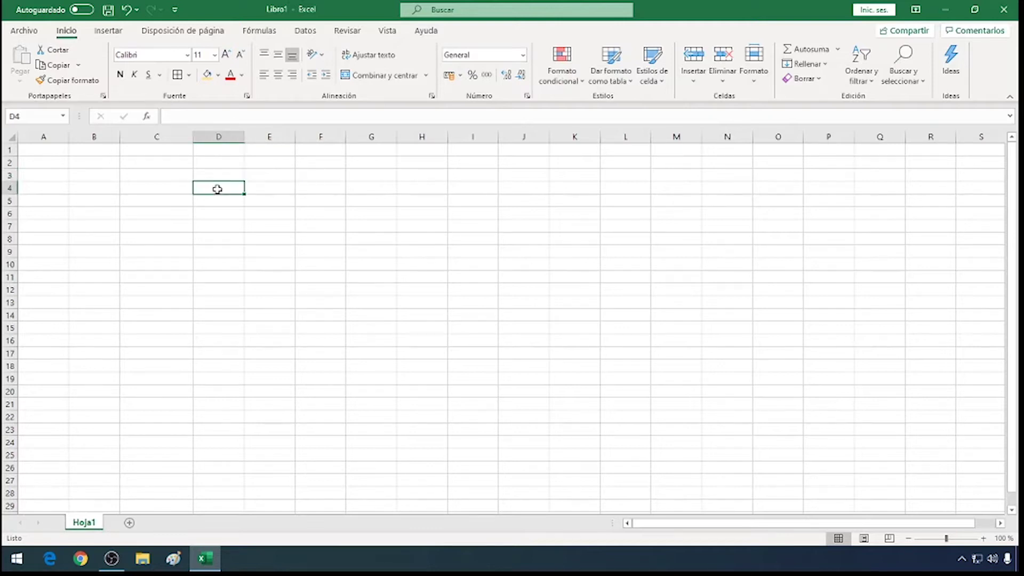
click(171, 187)
click(209, 189)
Step: Enter the title VENTAS MENSUALES in cell D4
text(VENTAS)
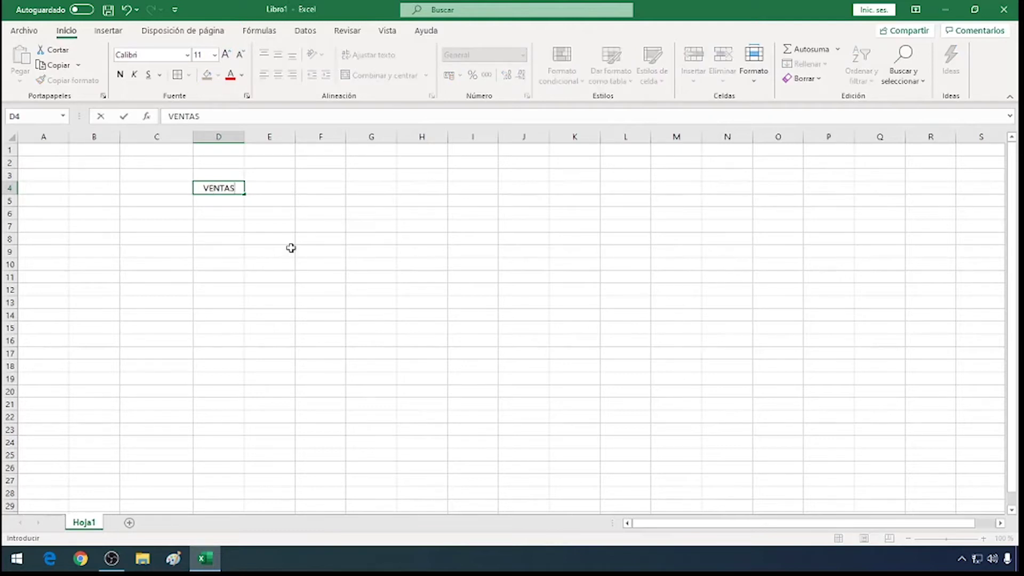
text( MENSUALES)
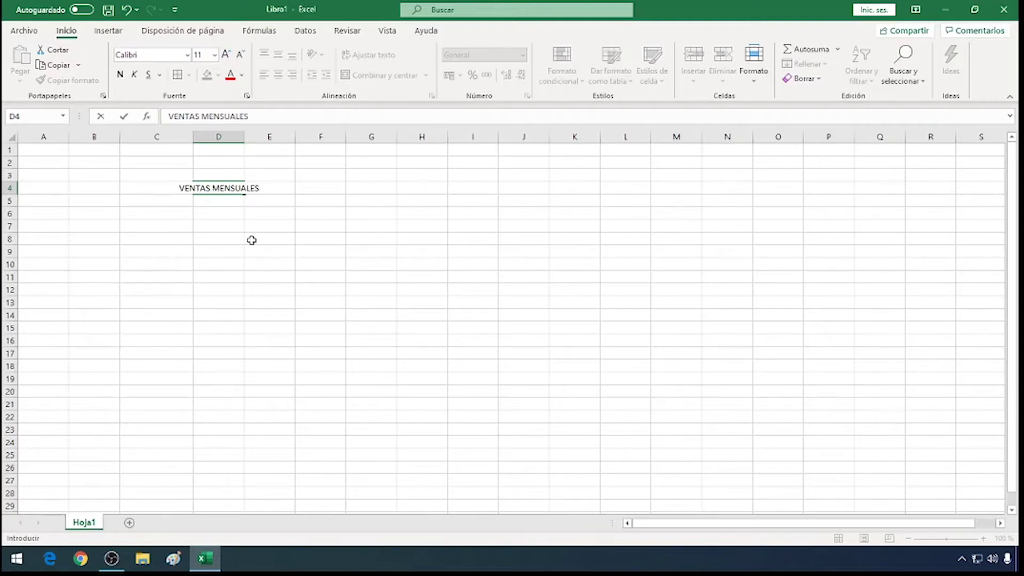
click(174, 226)
Step: Autofit column D to the title and give D4 Todos los bordes
click(222, 186)
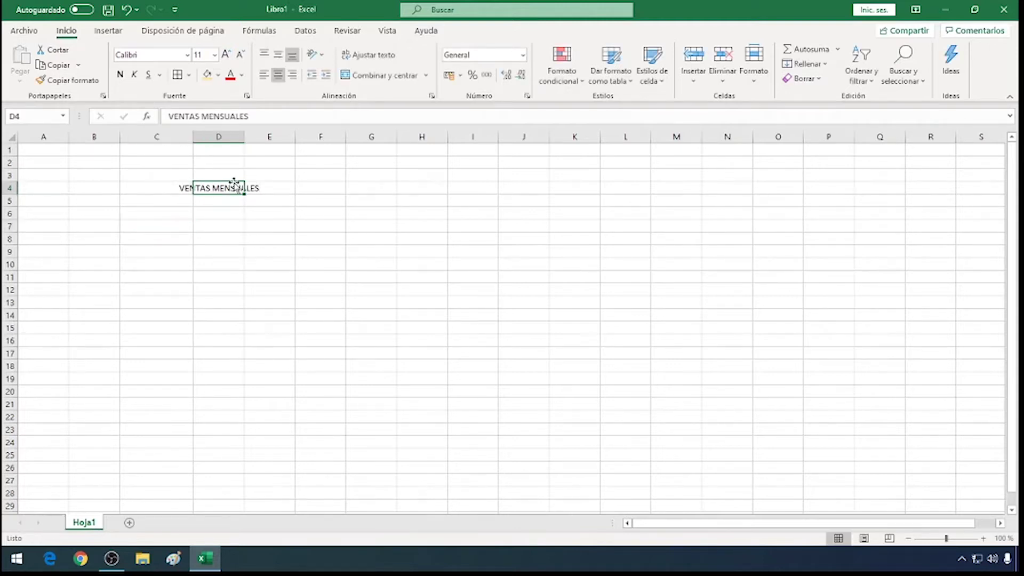
double_click(245, 136)
click(243, 209)
click(235, 185)
key(alt+h)
key(a)
key(c)
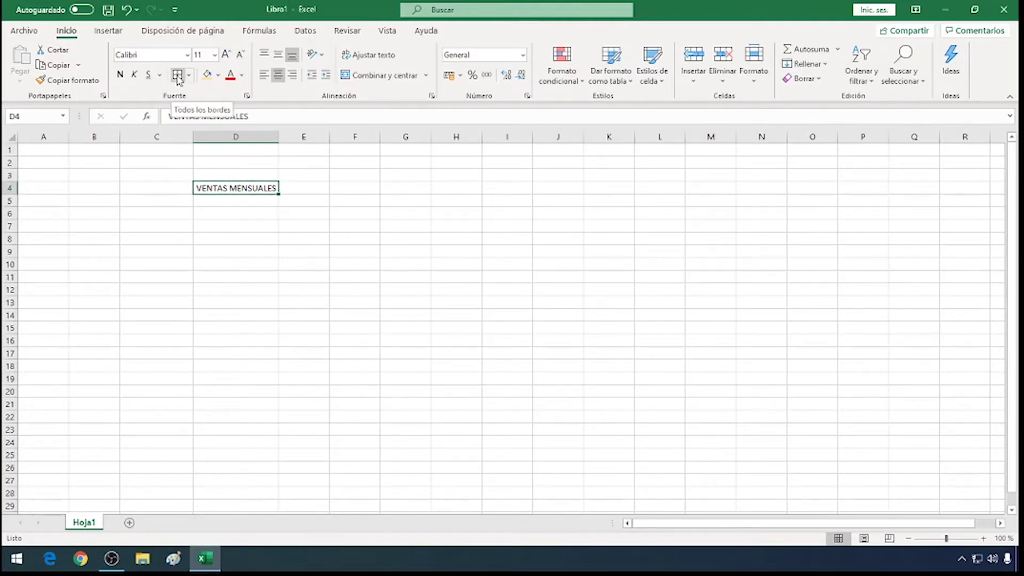
click(282, 256)
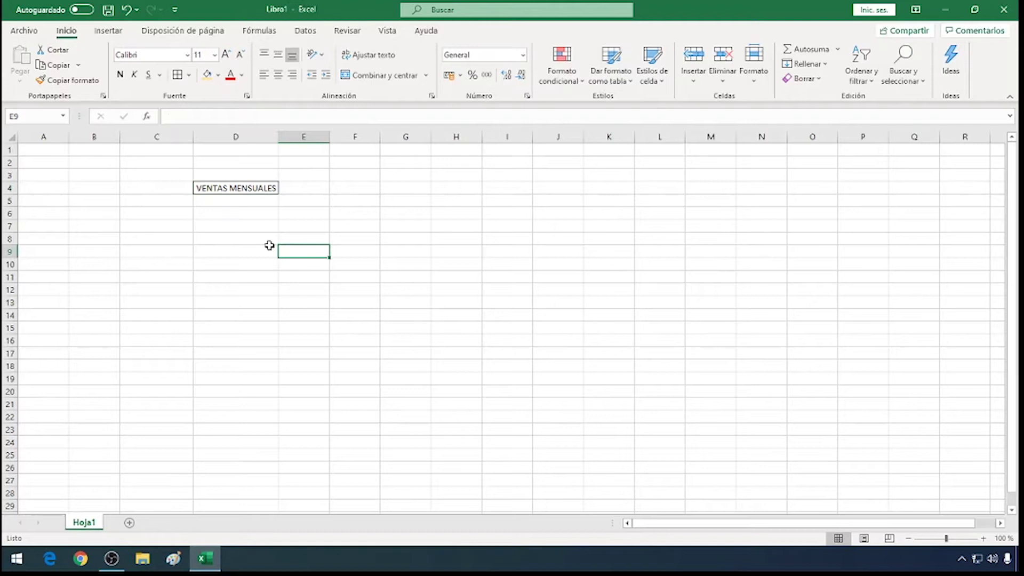
click(251, 214)
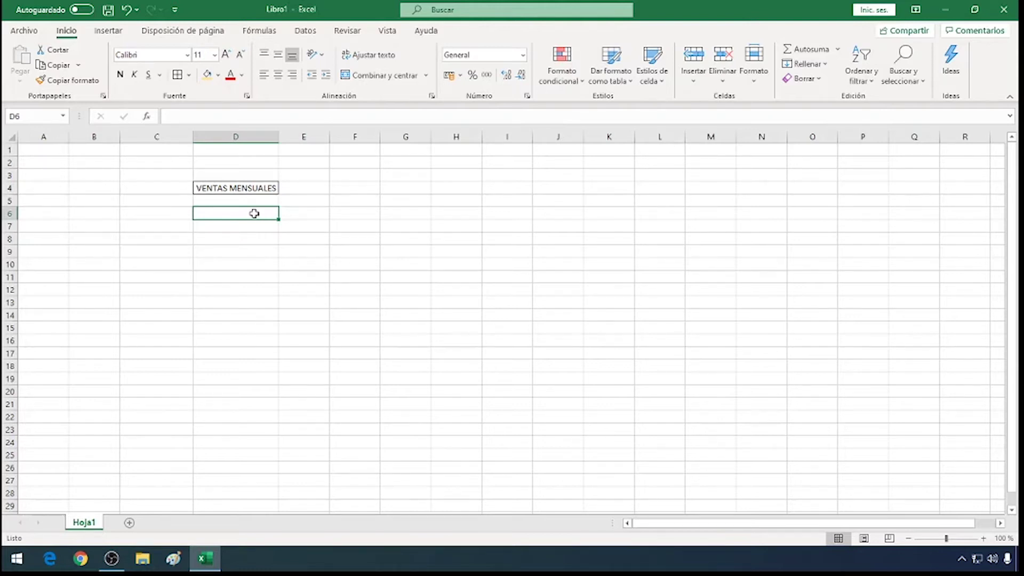
Step: Enter LUNES, MARTES, MIERCOLES in D6:D8 and fill the series down to SÁBADO in D11
text(LUNES)
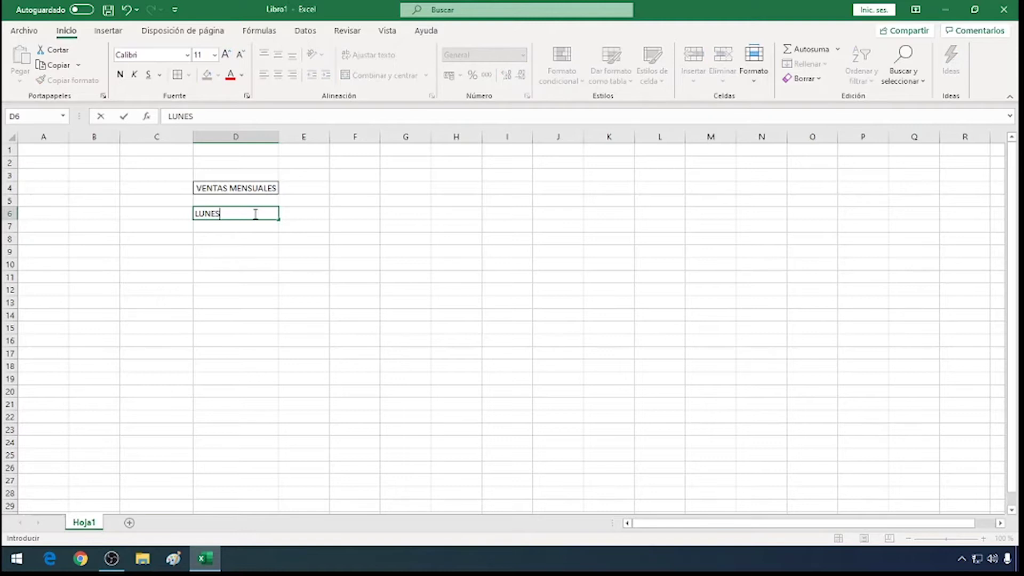
key(Return)
text(MARTES)
click(256, 242)
text(MIERCOLES)
click(246, 251)
drag(263, 214, 271, 278)
click(258, 313)
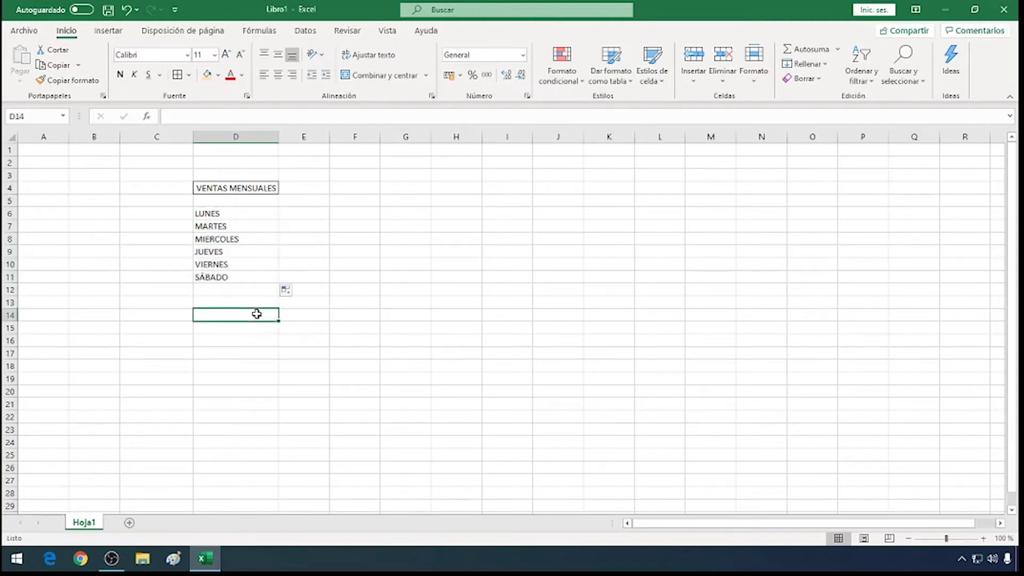
click(289, 214)
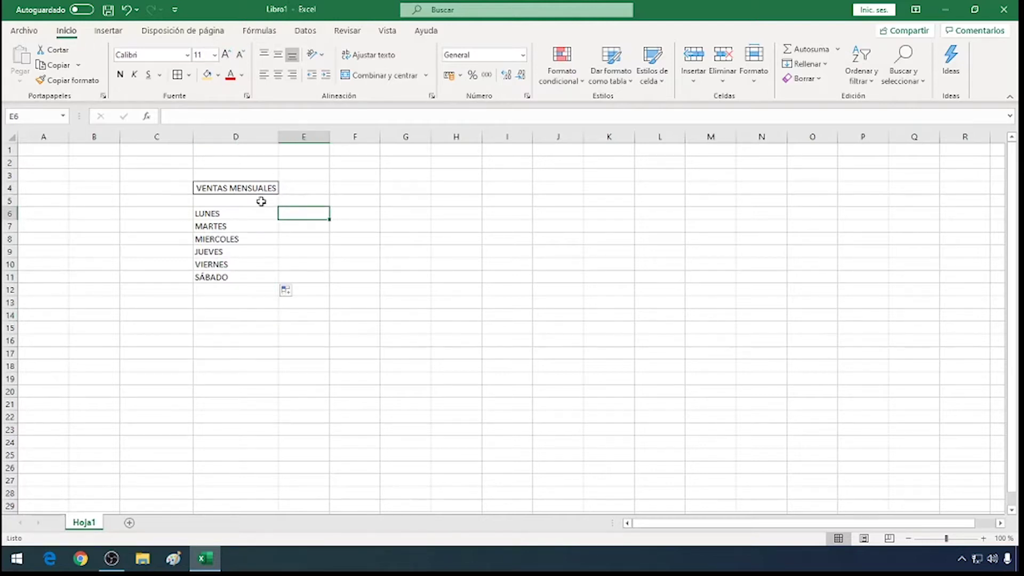
Step: Enter 01-feb in E6 and fill the dates down to 29-feb in E34
text(1/2)
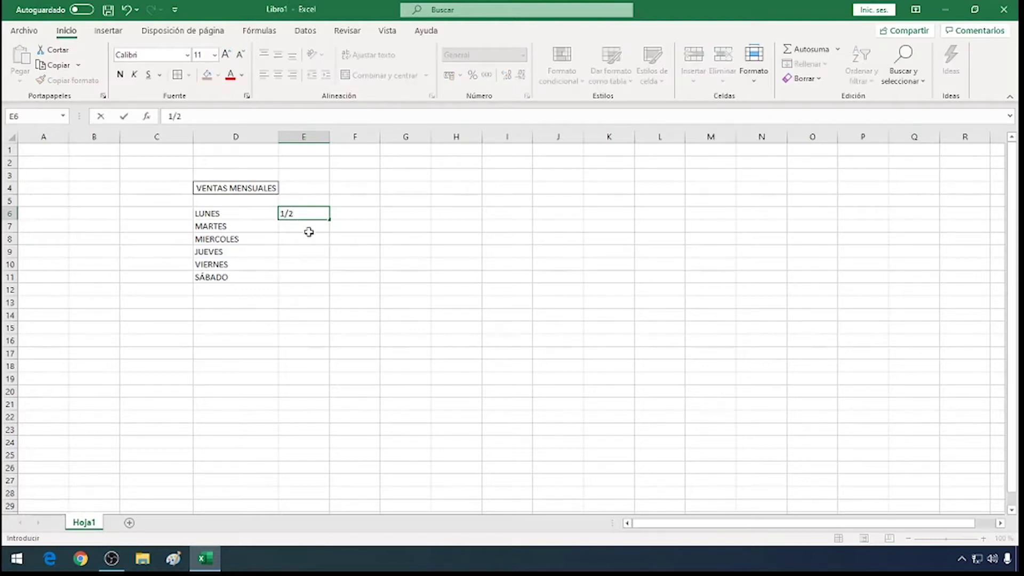
click(331, 251)
click(319, 215)
mouse_move(329, 219)
mouse_down()
mouse_move(315, 288)
mouse_move(328, 522)
mouse_move(320, 483)
mouse_up()
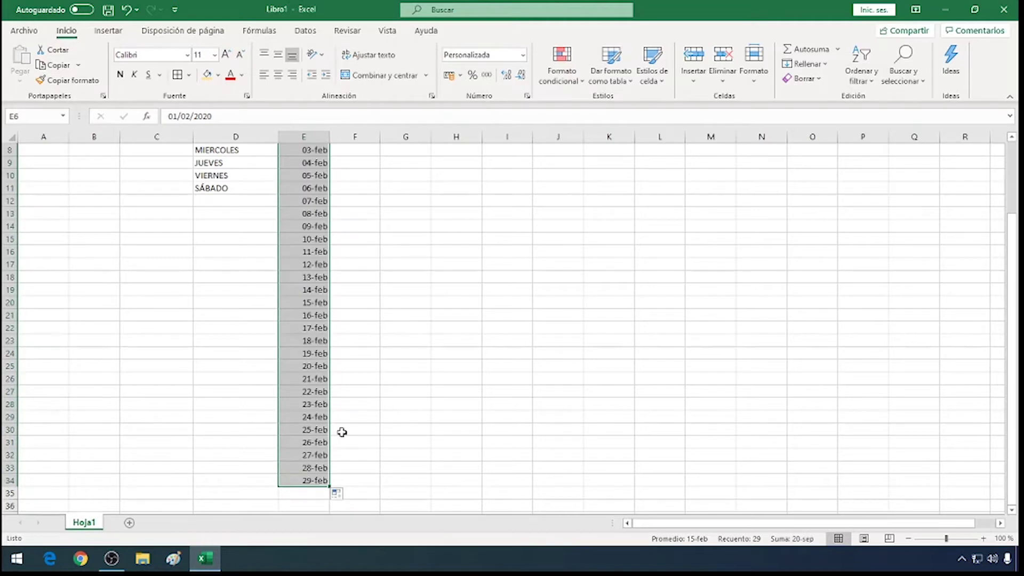
scroll(341, 432, up, 3)
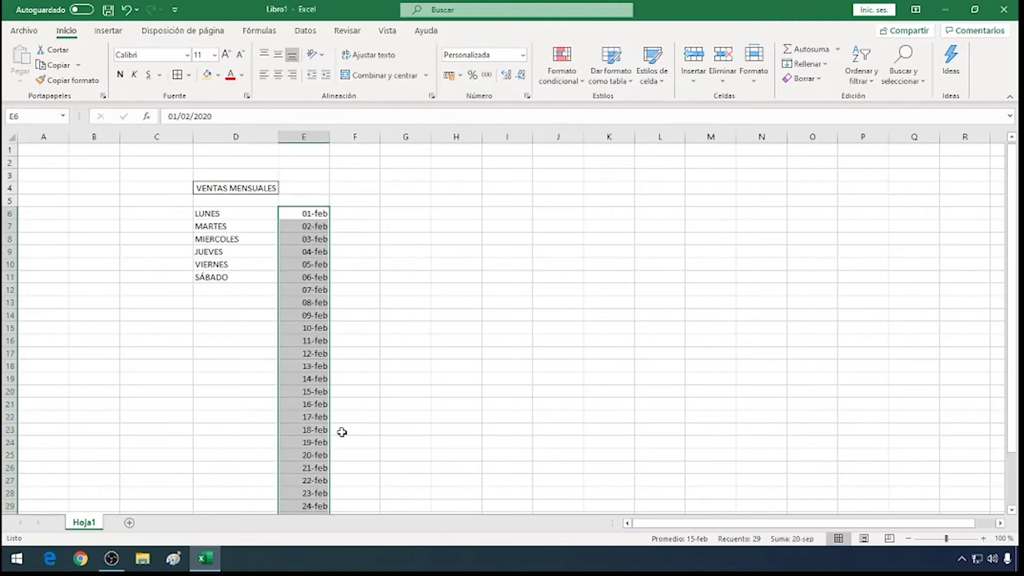
click(354, 216)
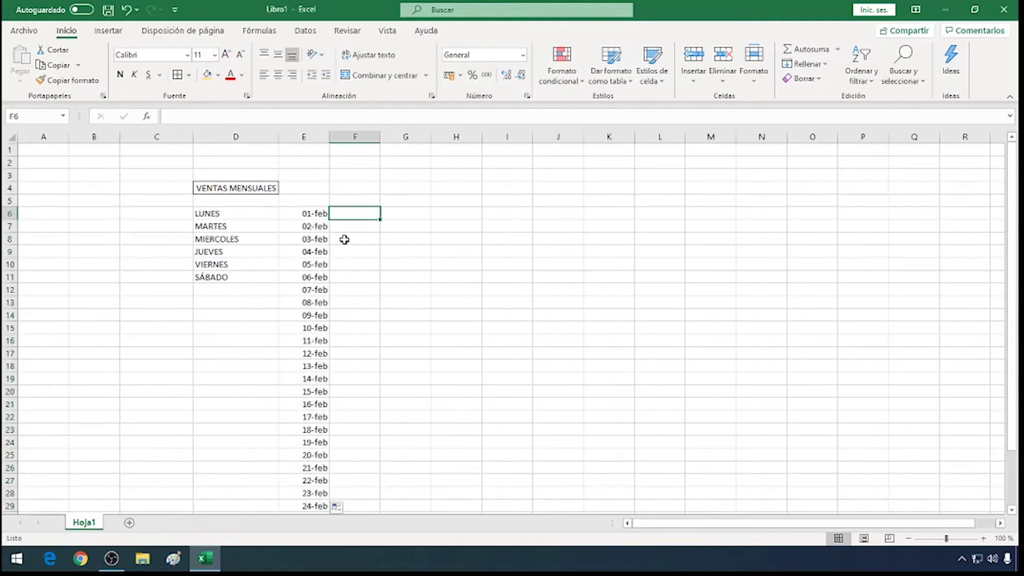
click(272, 213)
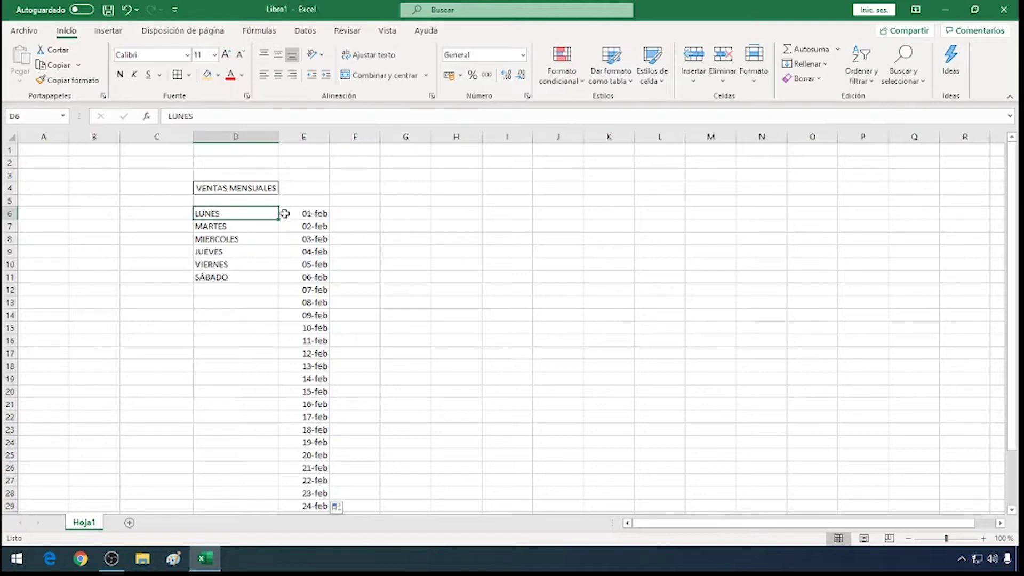
Step: Check the first date in E6 and the LUNES cell in D6
click(343, 215)
click(327, 216)
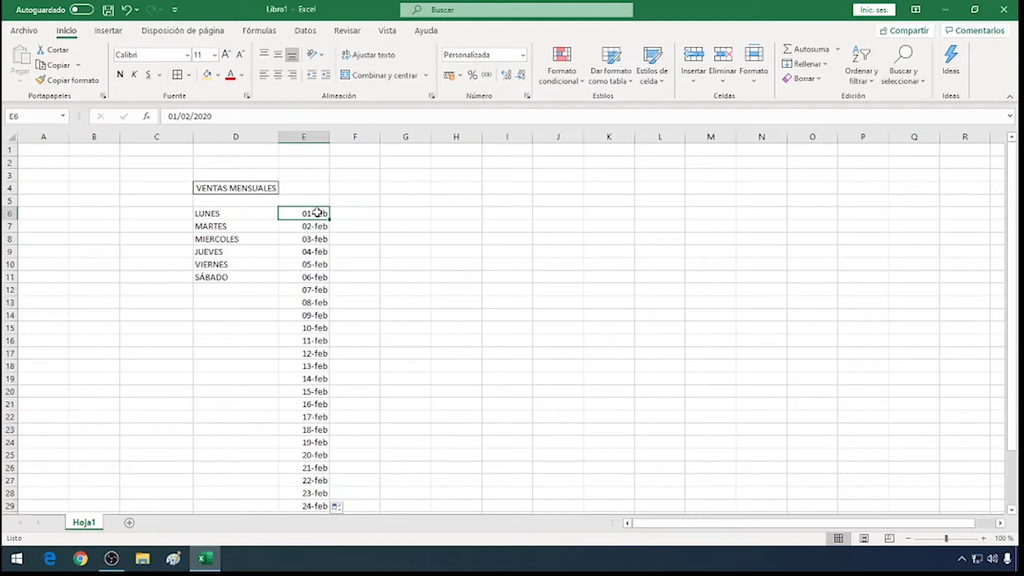
click(272, 211)
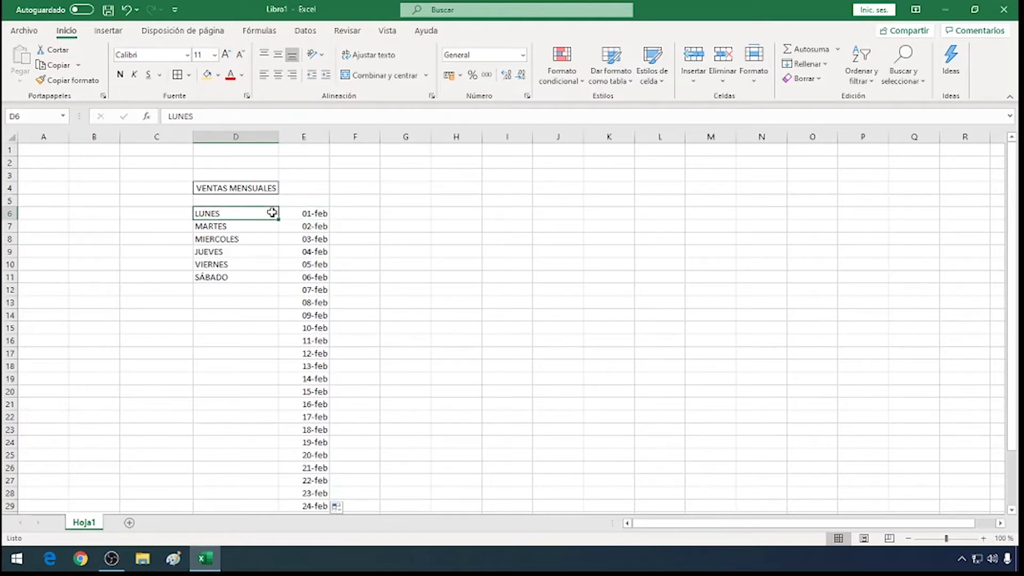
click(333, 213)
click(320, 214)
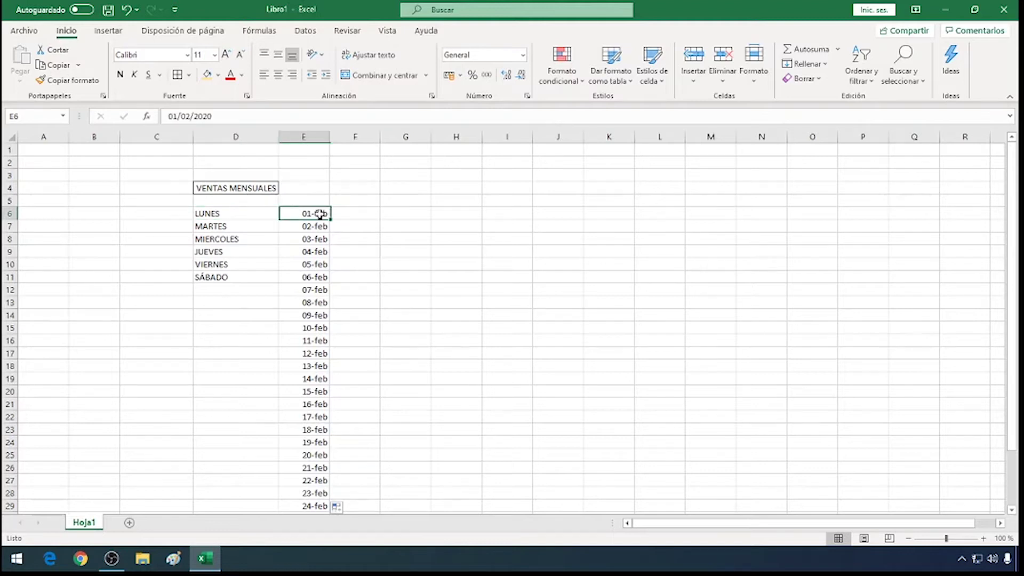
click(256, 216)
click(258, 224)
click(261, 239)
click(262, 216)
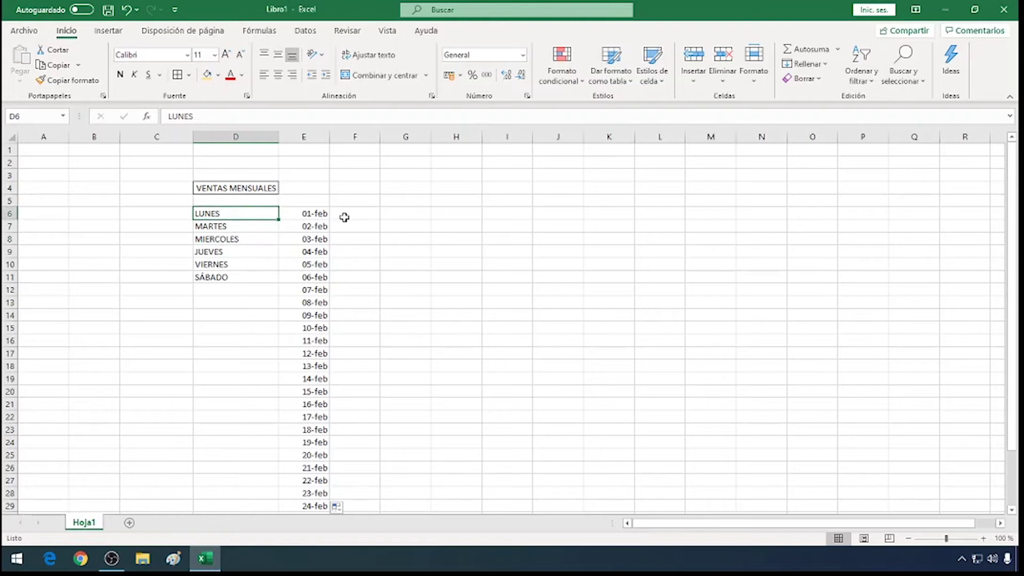
Step: Type lunes and martes in F6:F7 and fill weekday names down to F34
click(345, 216)
text(lunes)
click(354, 223)
text(martes)
key(Return)
drag(355, 214, 351, 221)
scroll(358, 248, down, 1)
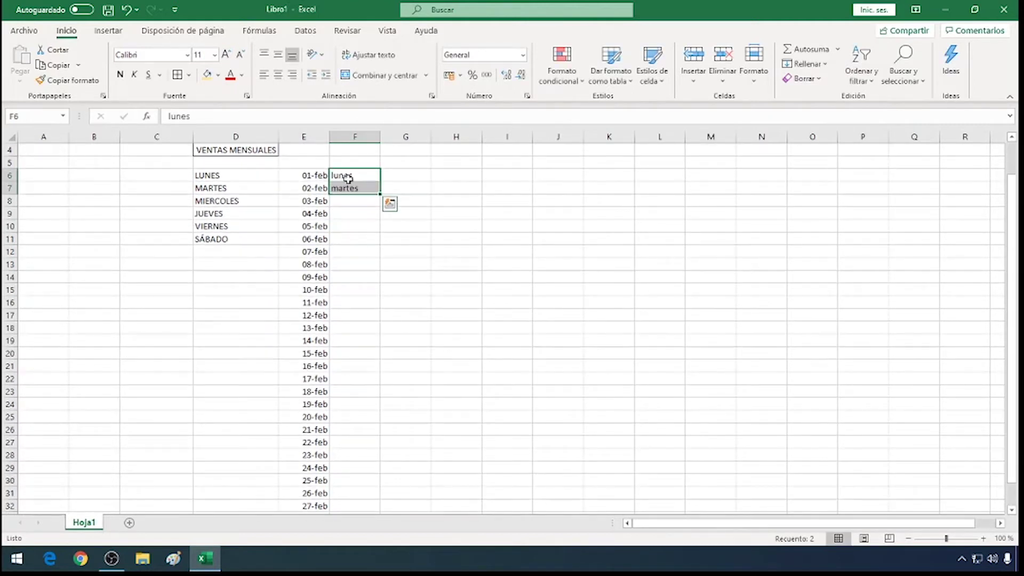
mouse_move(380, 194)
mouse_down()
mouse_move(384, 382)
mouse_move(364, 492)
mouse_up()
scroll(362, 392, up, 2)
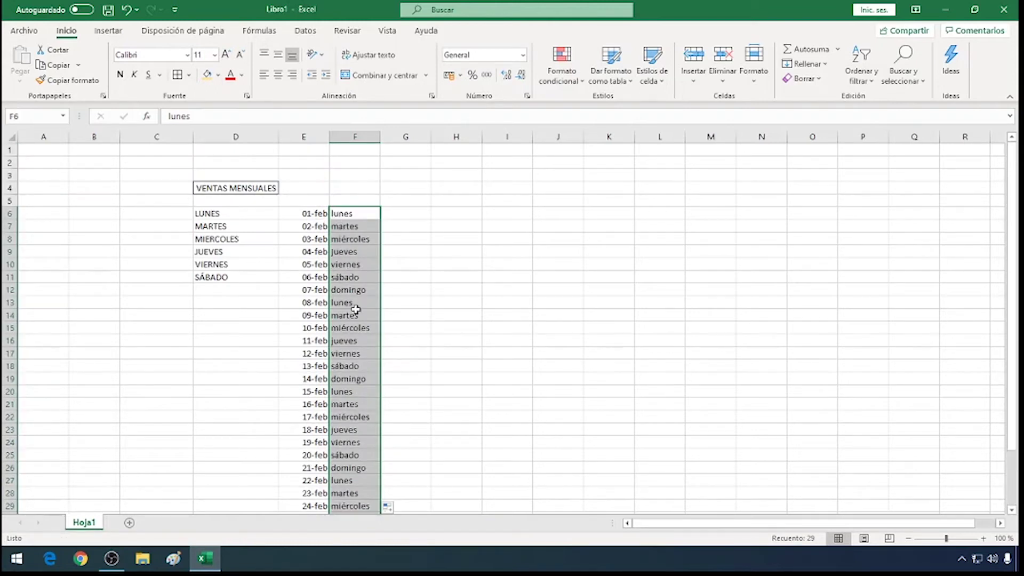
scroll(362, 376, down, 1)
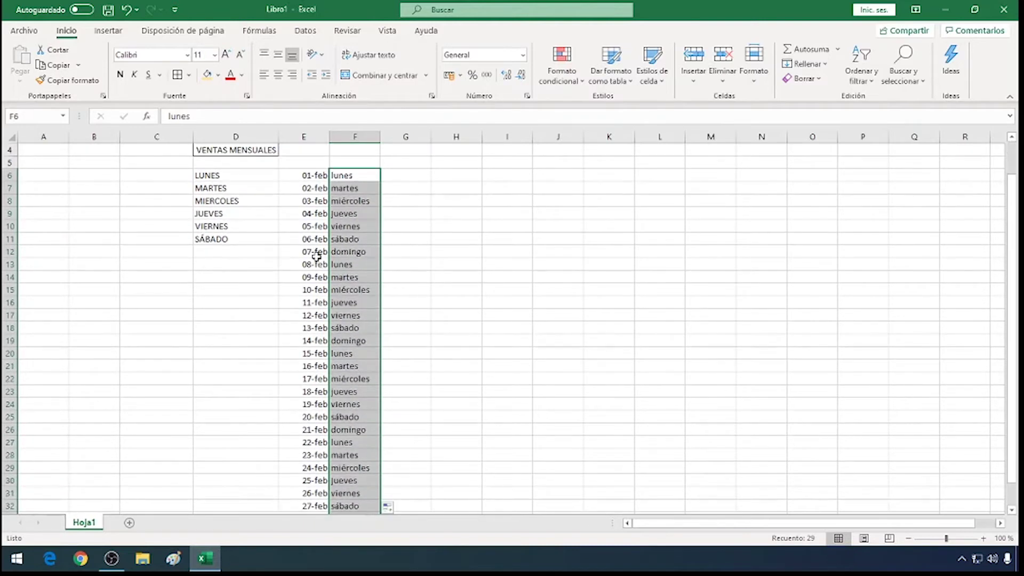
click(414, 294)
scroll(414, 295, up, 1)
Step: Delete the old weekday list from D6:D11
drag(261, 213, 272, 286)
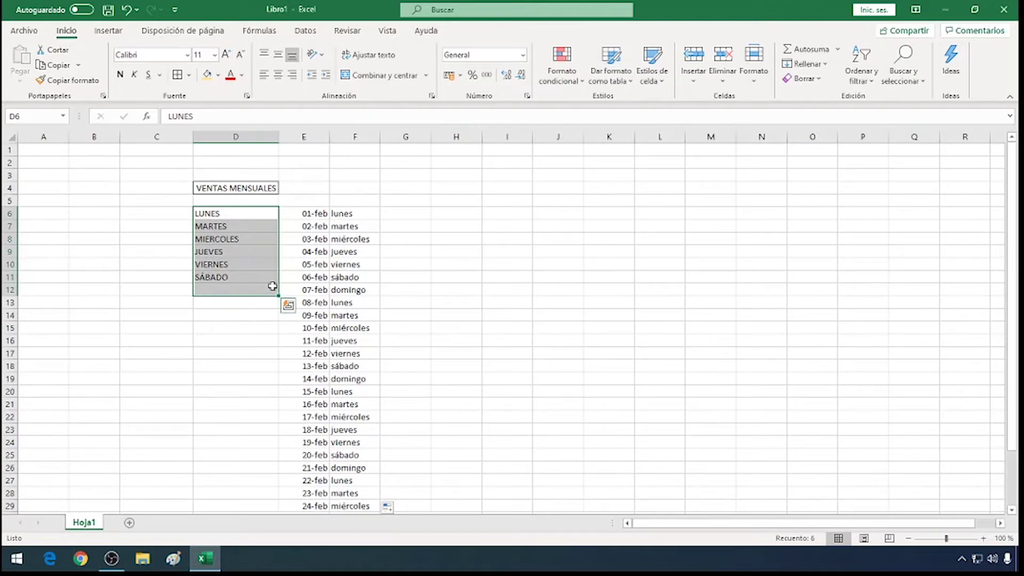
key(Delete)
click(323, 214)
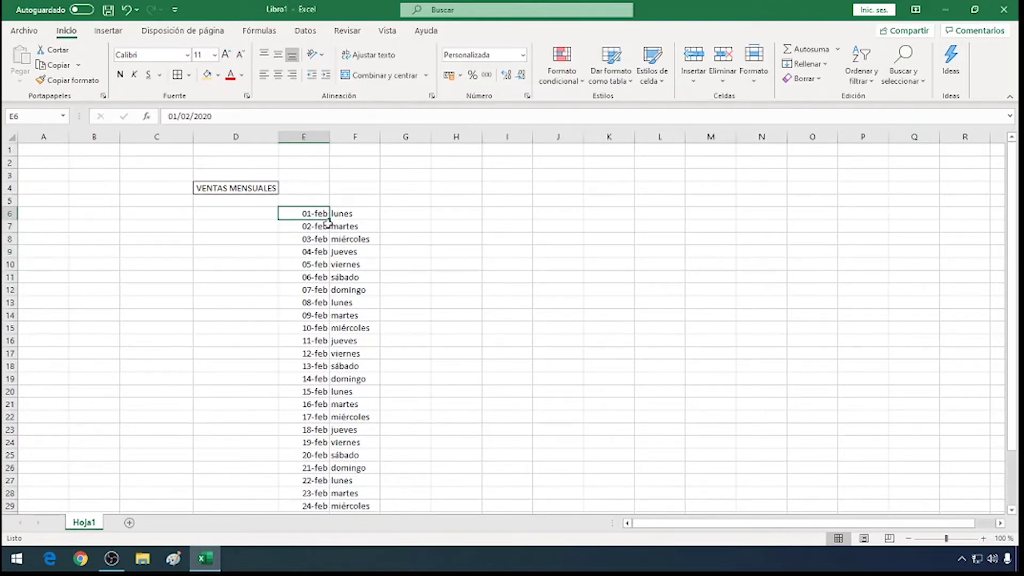
scroll(328, 223, down, 1)
Step: Apply Todos los bordes to the date and weekday range E6:F34
mouse_move(315, 176)
mouse_down()
mouse_move(364, 263)
mouse_move(354, 323)
mouse_move(356, 511)
mouse_move(354, 496)
mouse_up()
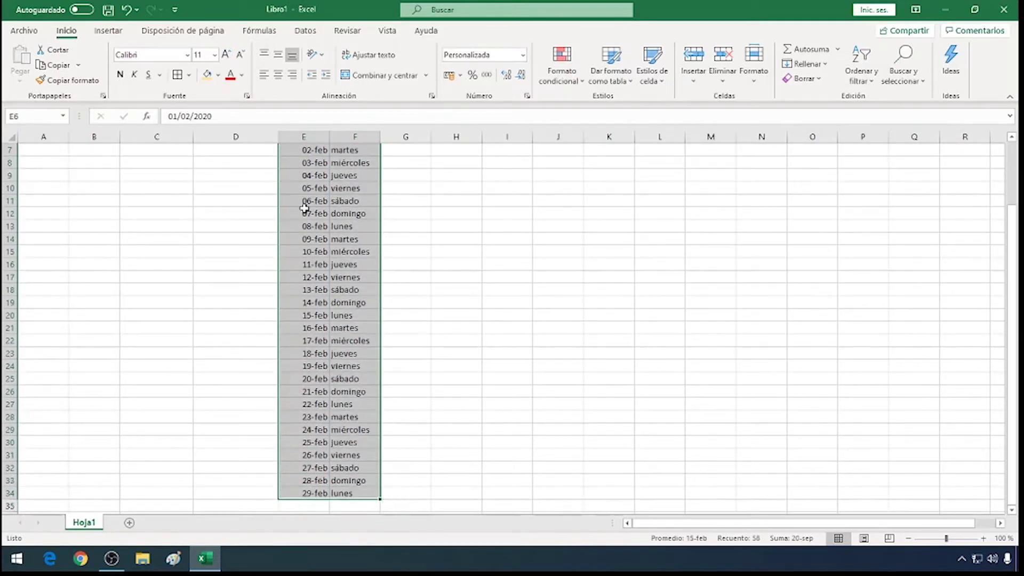
click(181, 77)
scroll(306, 155, up, 2)
click(448, 237)
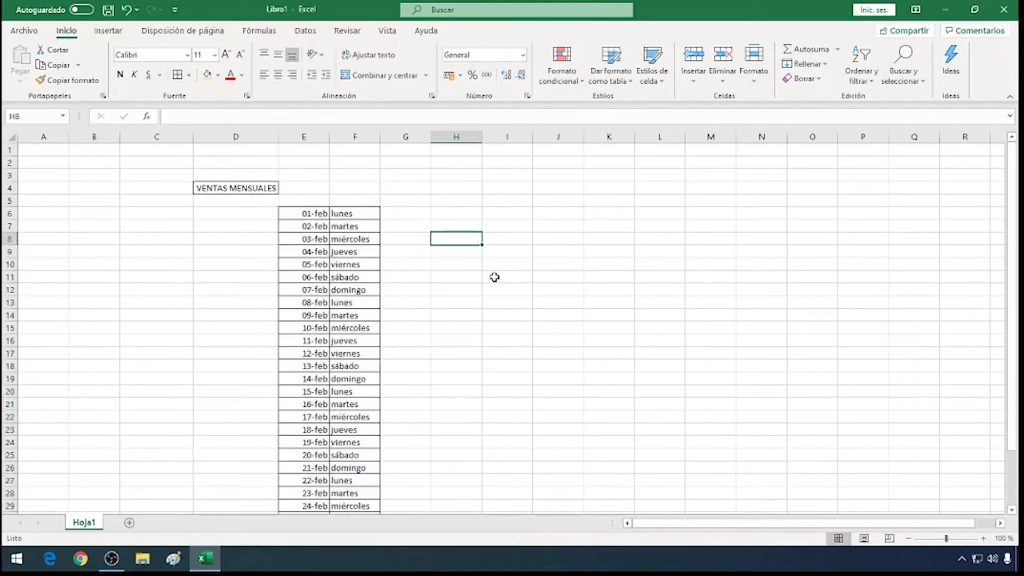
click(413, 201)
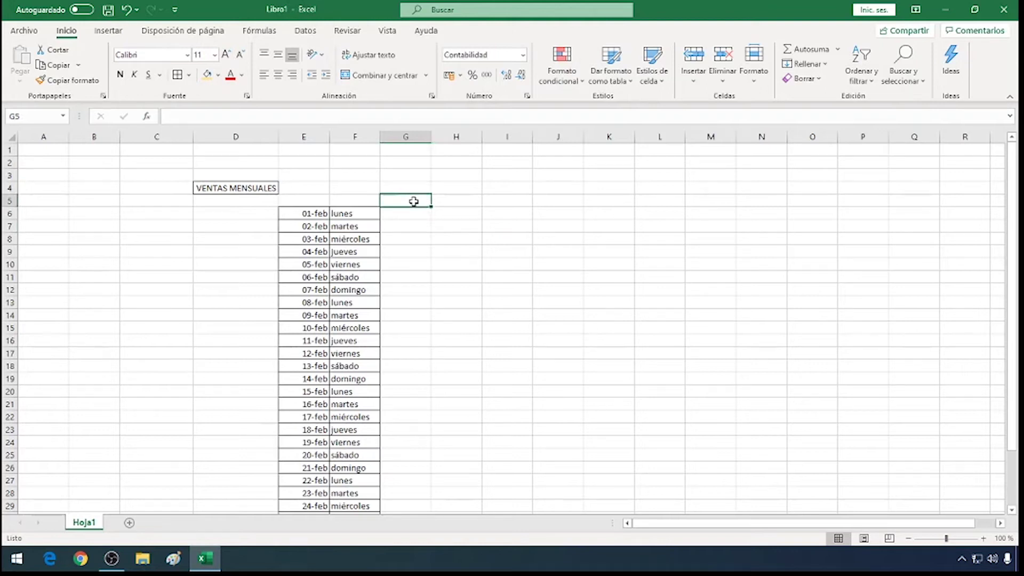
click(326, 213)
click(352, 213)
click(403, 213)
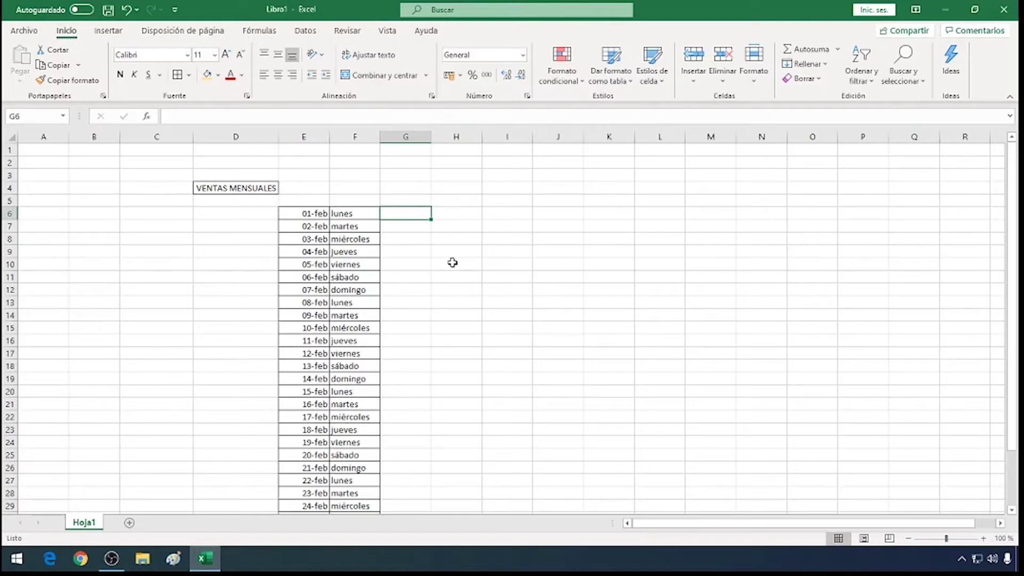
Step: Enter 200 as the first sale in cell G6
text(200)
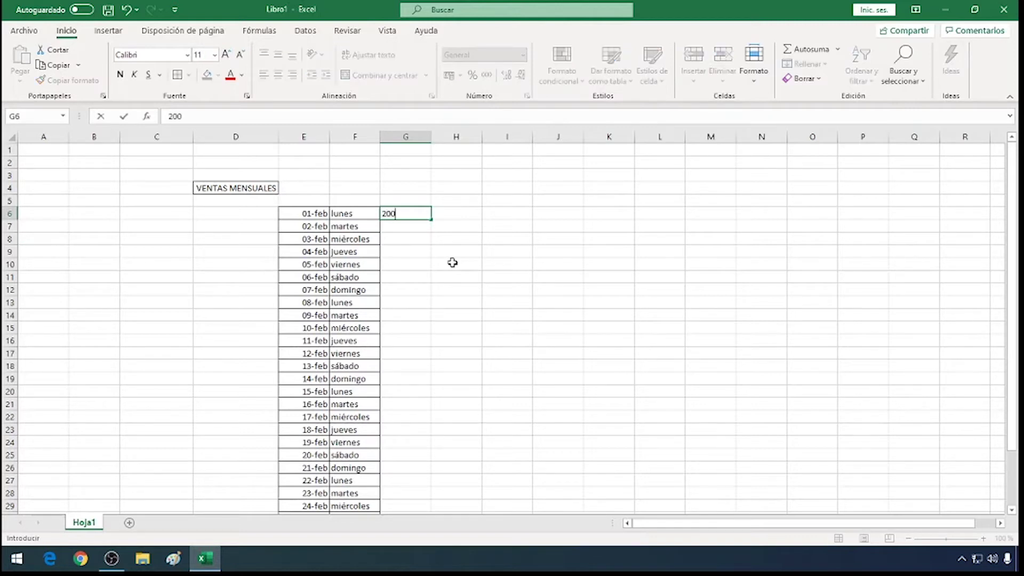
key(Return)
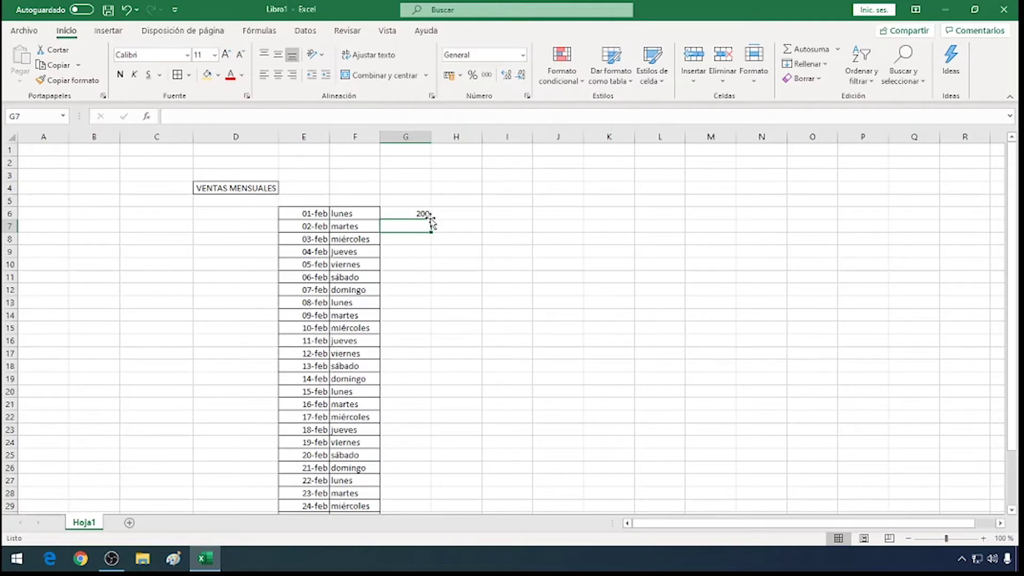
click(444, 214)
click(425, 215)
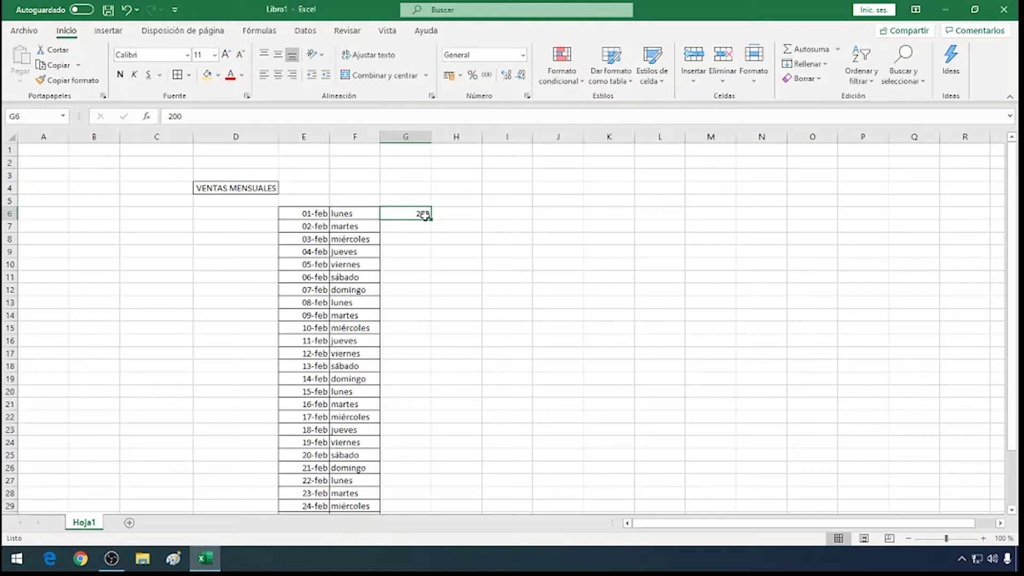
click(446, 213)
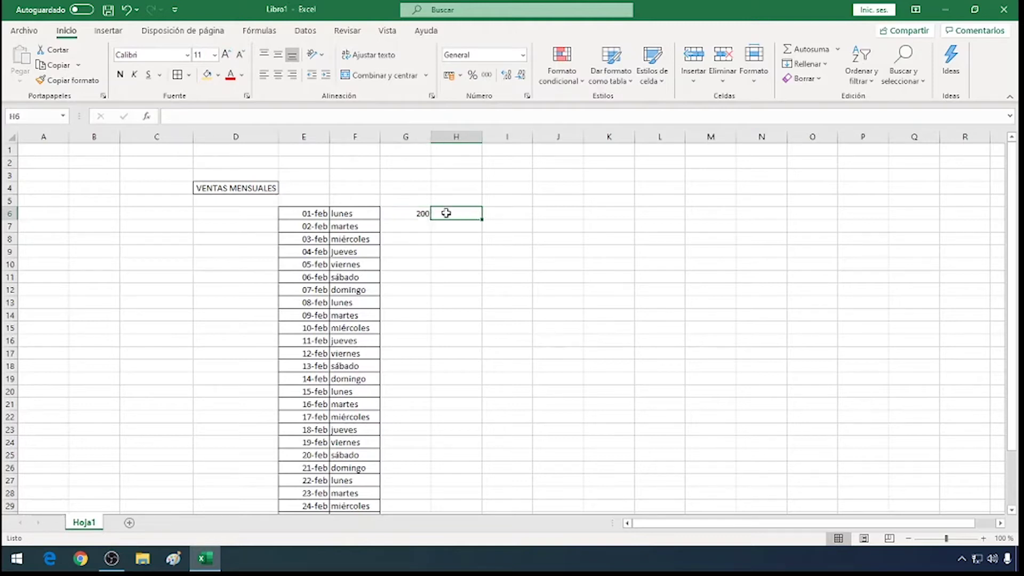
click(417, 202)
click(445, 211)
Step: Head G5 and H5 as mañana and tarde and give both Todos los bordes
click(415, 200)
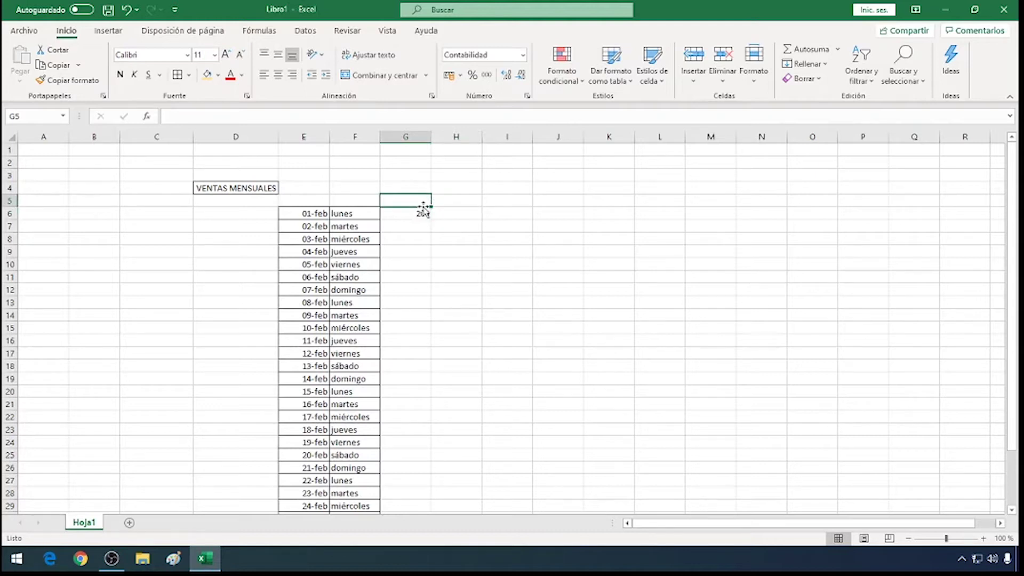
text(total)
key(Return)
click(419, 202)
text(mañana)
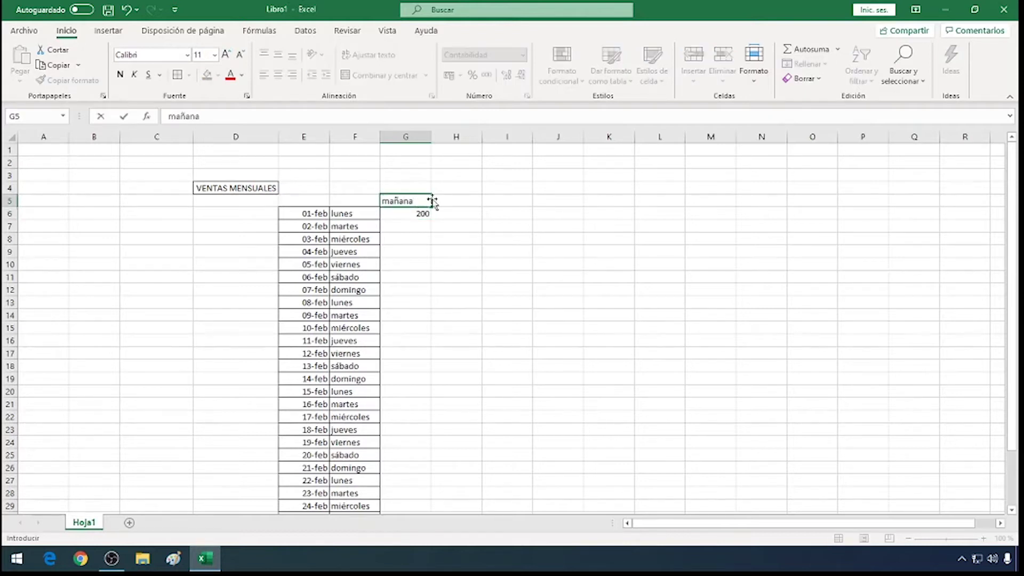
click(453, 201)
text(tardes)
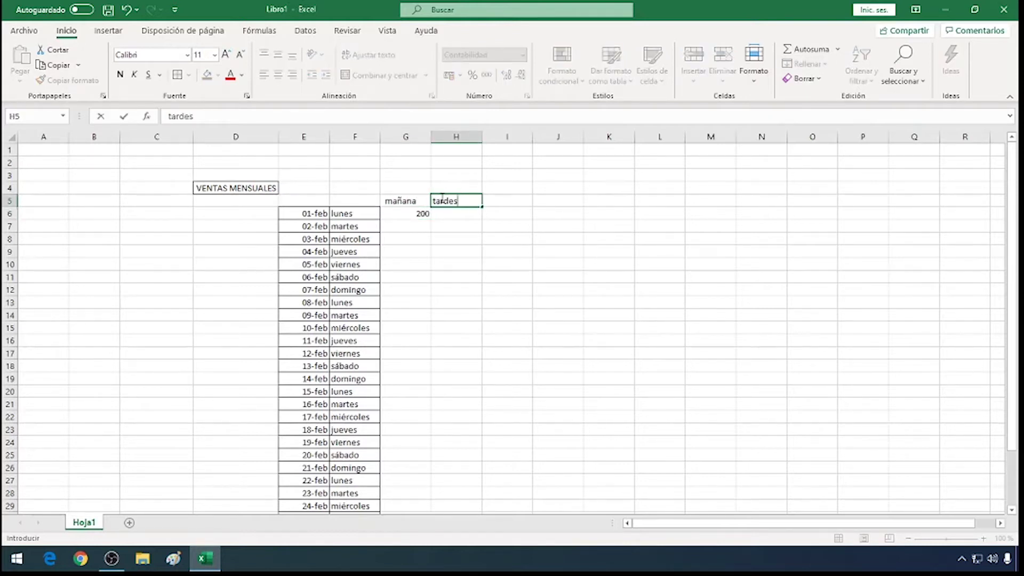
click(469, 241)
drag(396, 202, 456, 202)
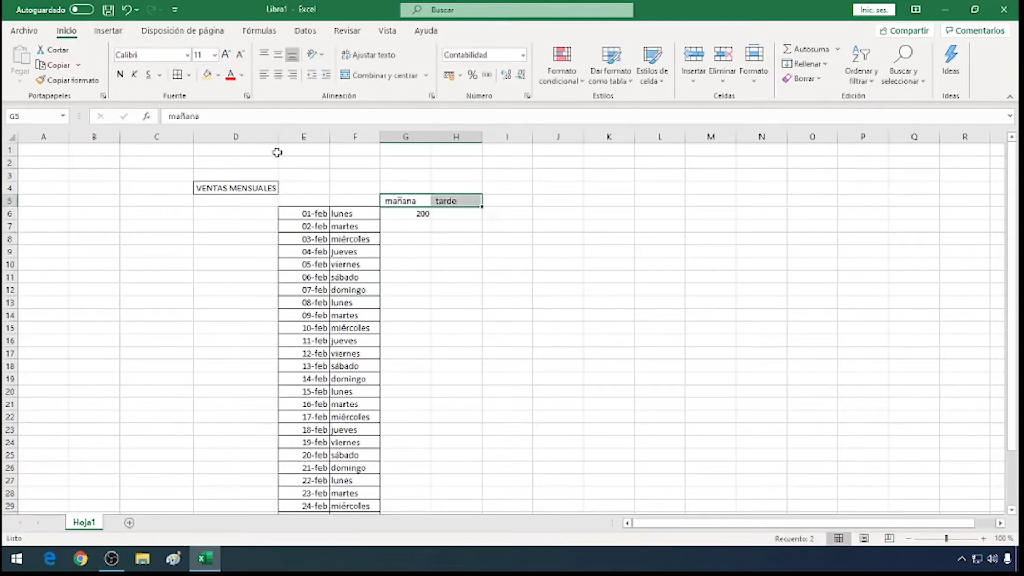
click(474, 304)
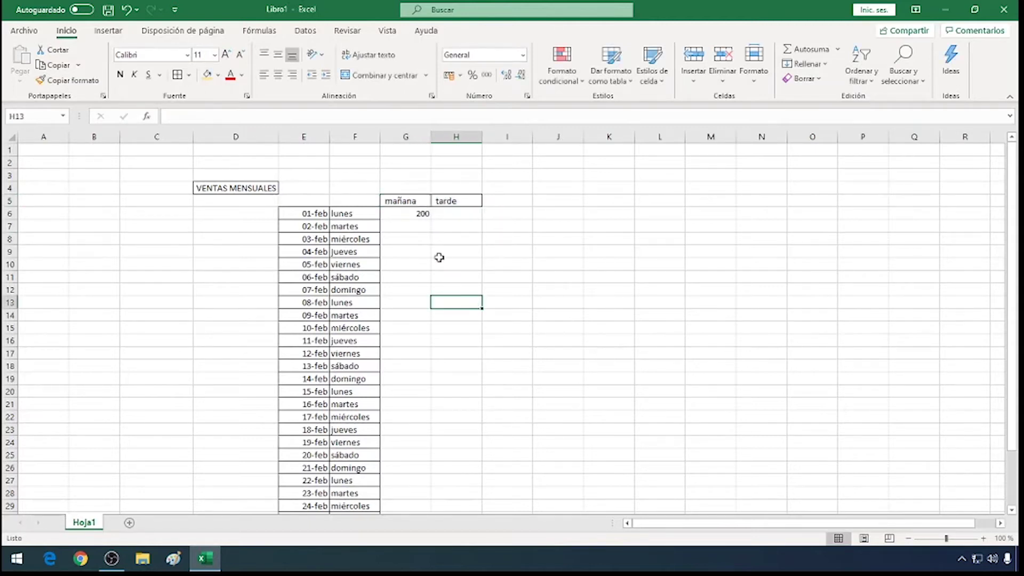
Step: Apply Todos los bordes to G6:H34 below the mañana and tarde headings
click(418, 214)
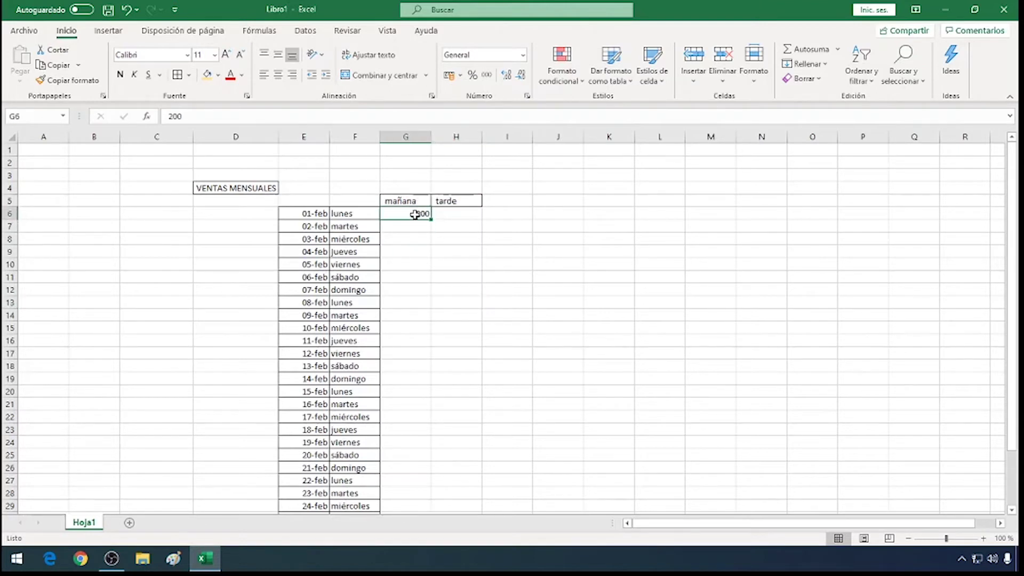
scroll(418, 215, down, 3)
scroll(421, 204, up, 2)
scroll(421, 204, up, 1)
mouse_move(410, 173)
mouse_down()
mouse_move(461, 479)
mouse_move(447, 488)
mouse_up()
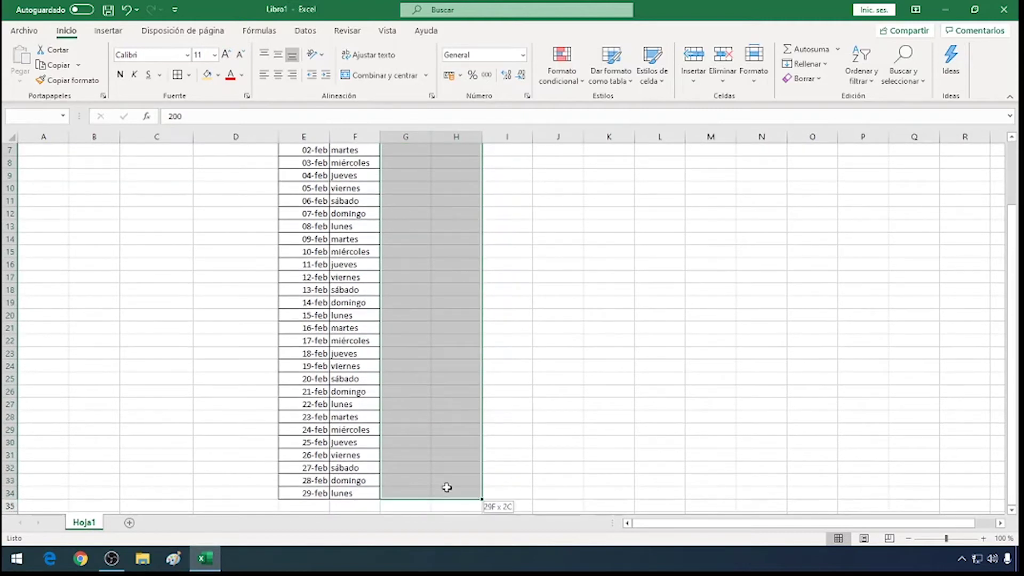
drag(447, 487, 446, 487)
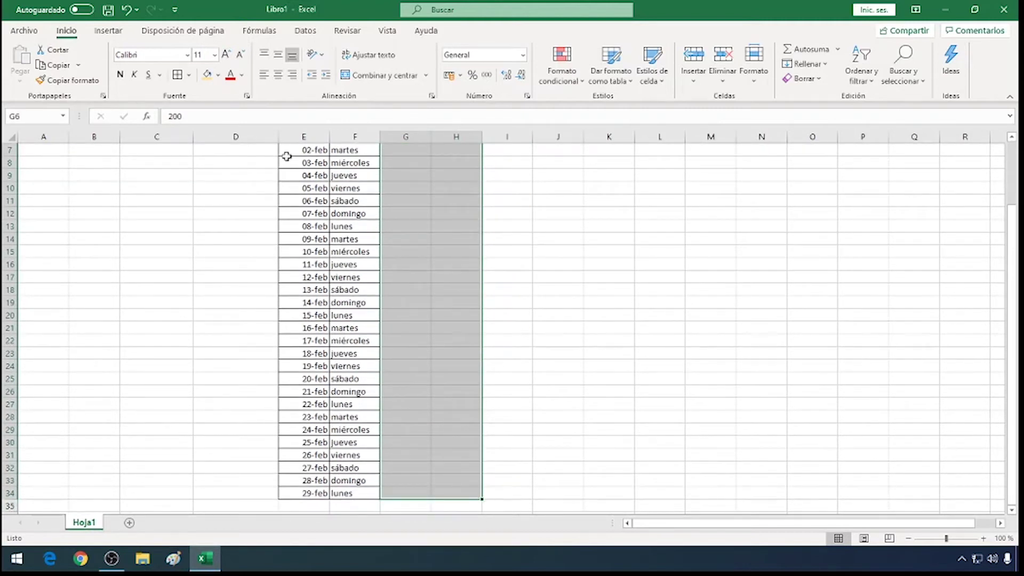
click(177, 74)
scroll(405, 172, up, 2)
click(605, 262)
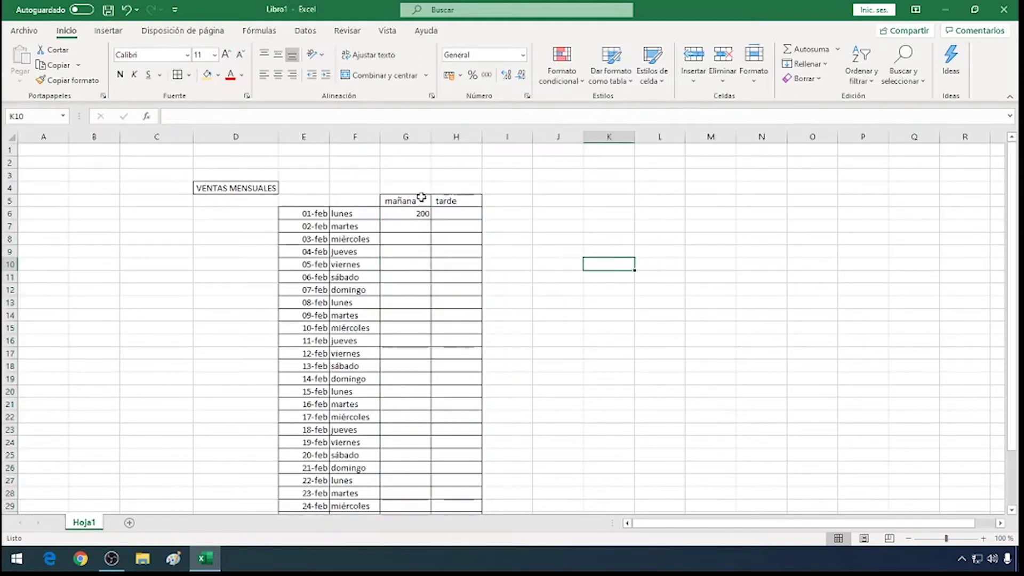
click(439, 210)
click(424, 213)
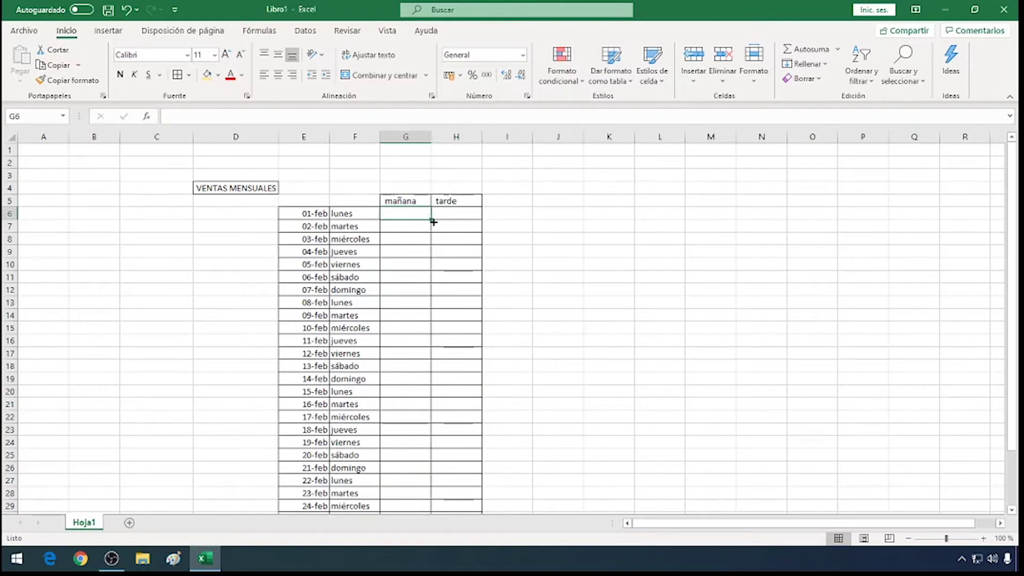
click(426, 202)
Step: Centre the G5:H5 headings, then fill mañana in G5 green and tarde in H5 blue
drag(426, 201, 446, 201)
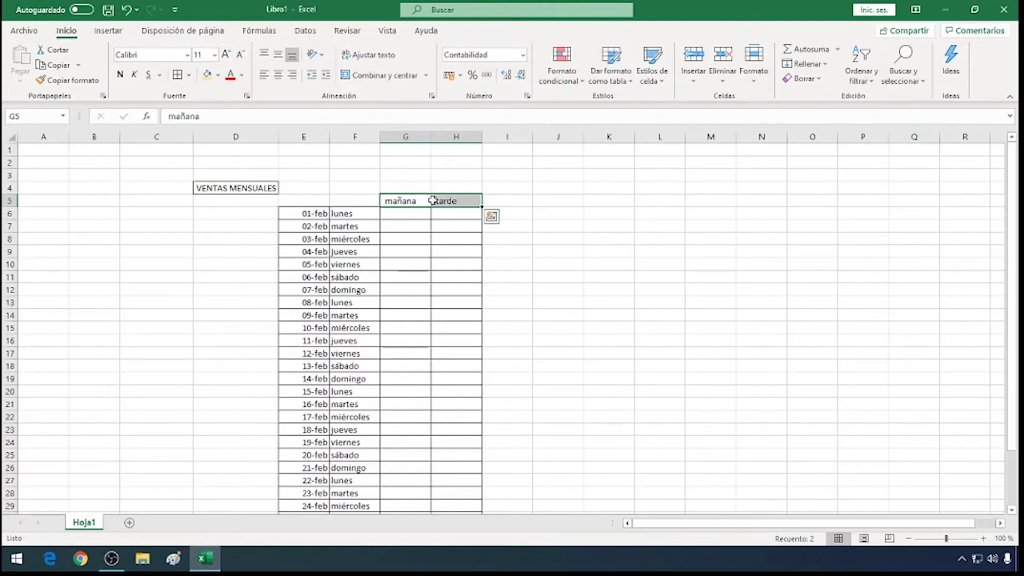
click(278, 78)
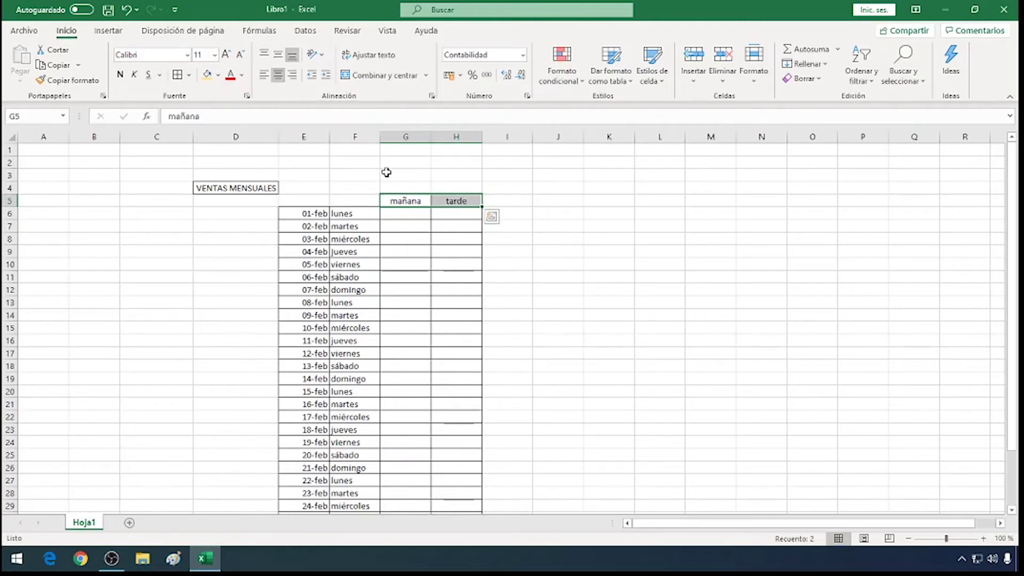
click(426, 201)
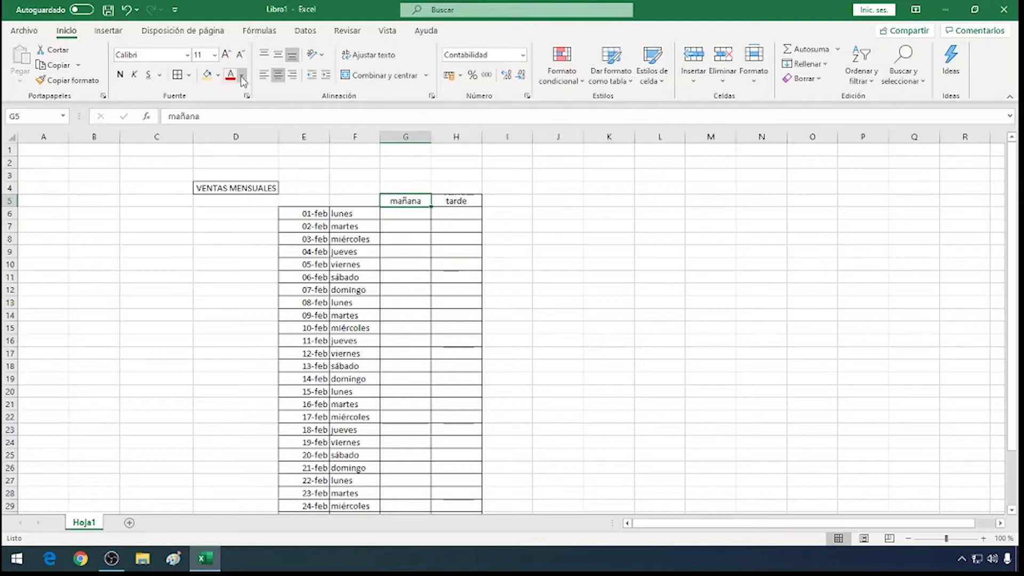
click(218, 76)
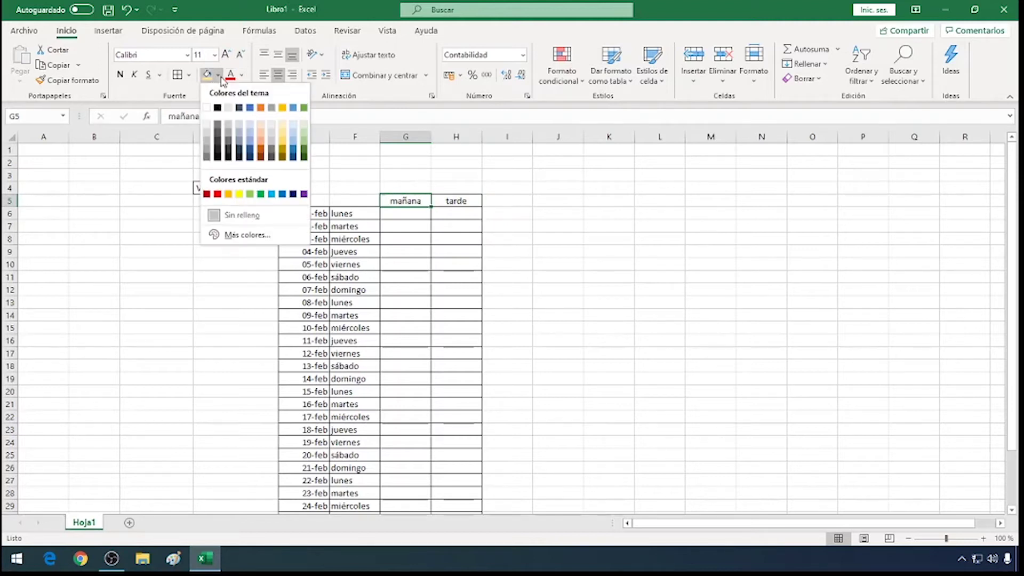
click(250, 194)
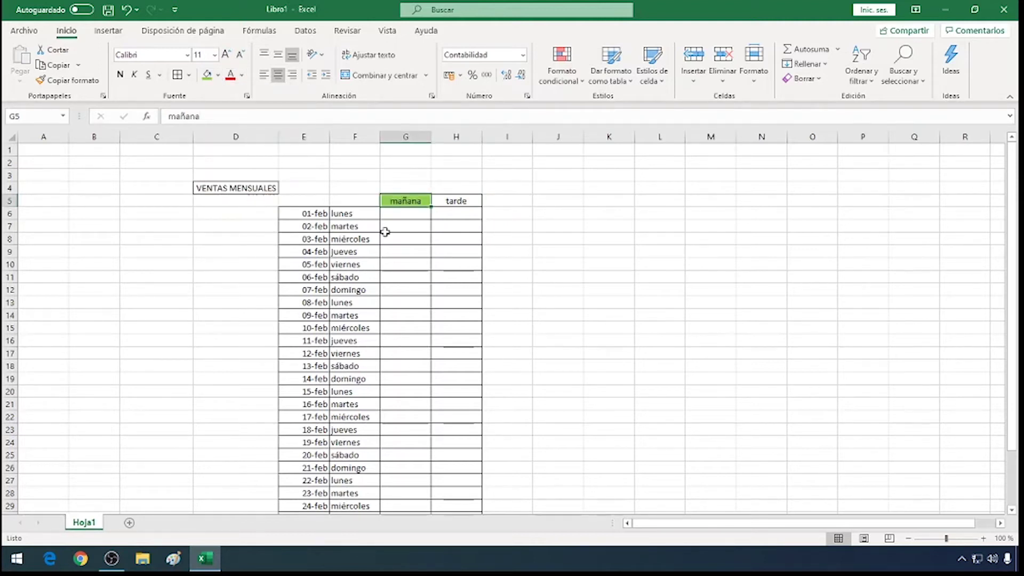
click(437, 201)
click(218, 75)
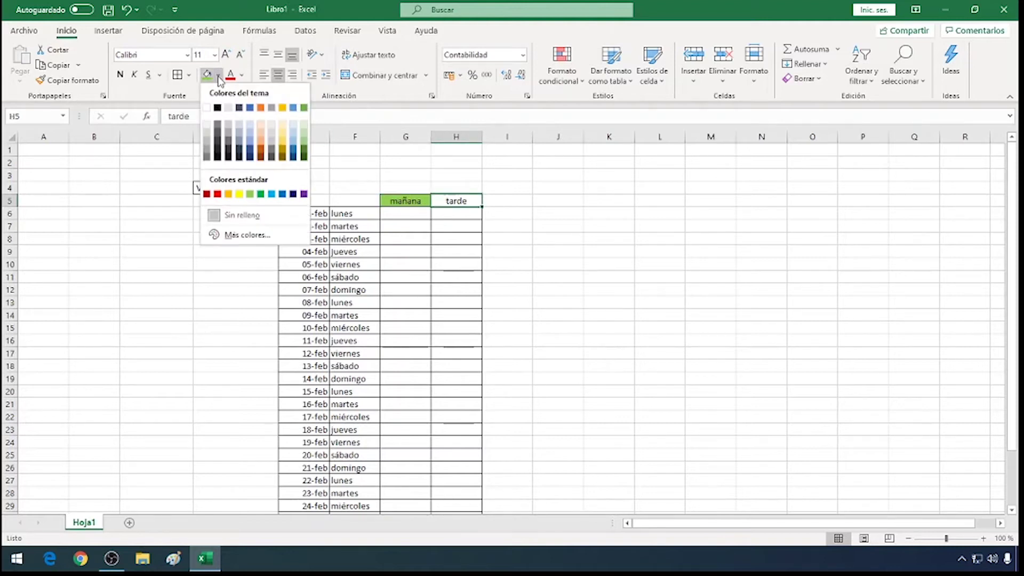
click(252, 143)
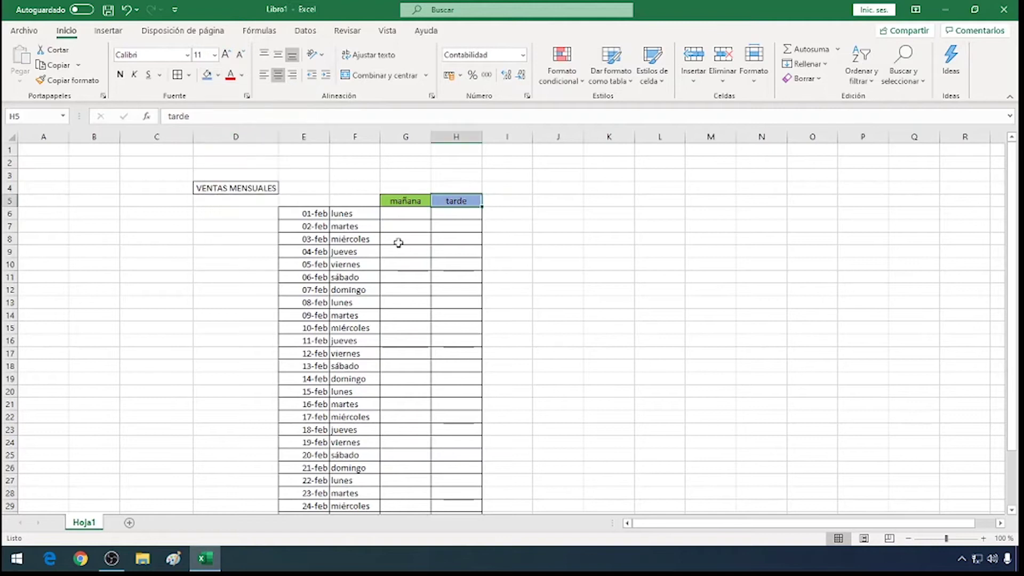
click(373, 215)
scroll(375, 244, down, 1)
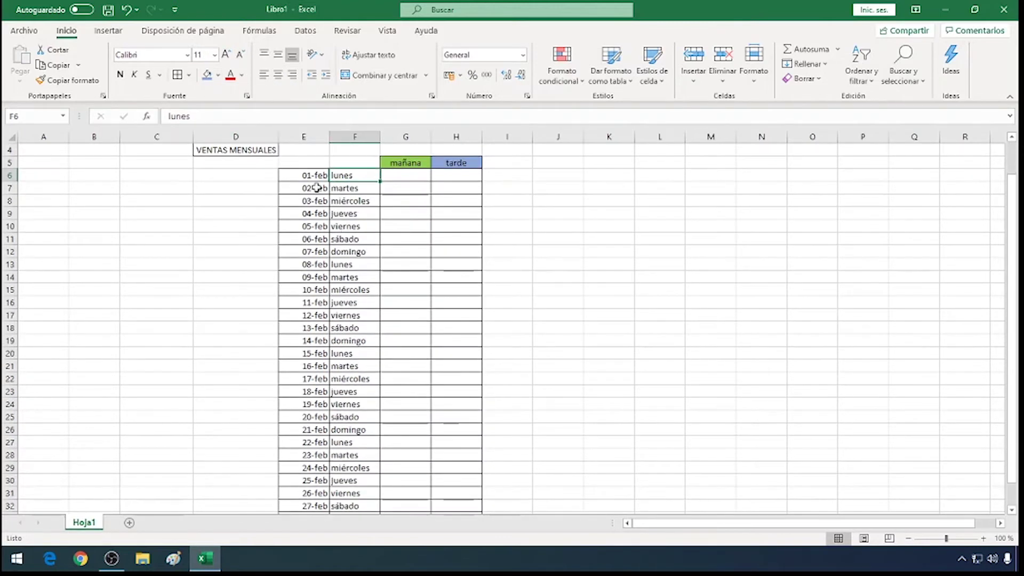
Step: Fill the February dates in E6:E34 light green
scroll(347, 187, up, 1)
drag(320, 213, 309, 456)
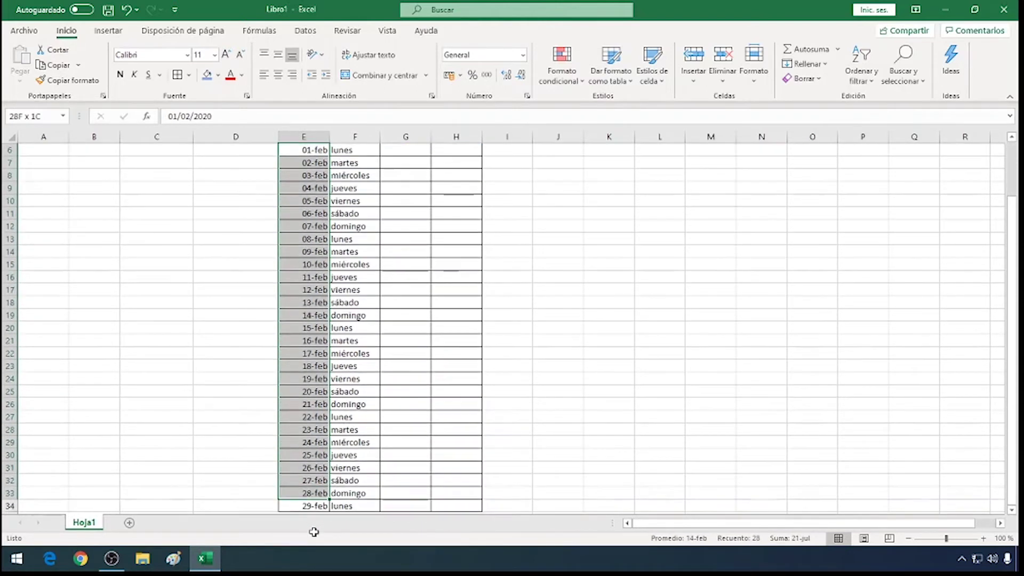
drag(310, 457, 310, 491)
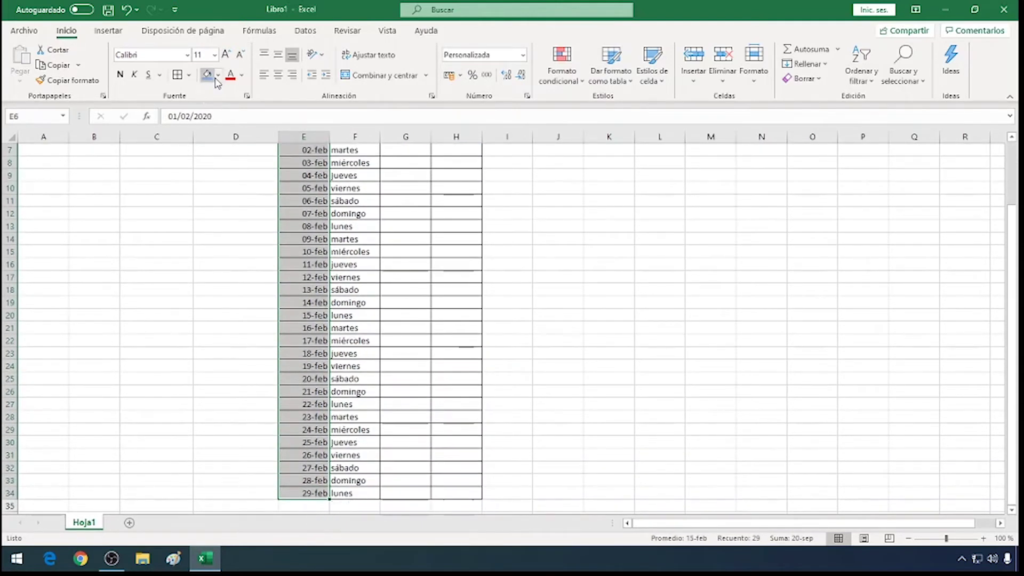
click(217, 76)
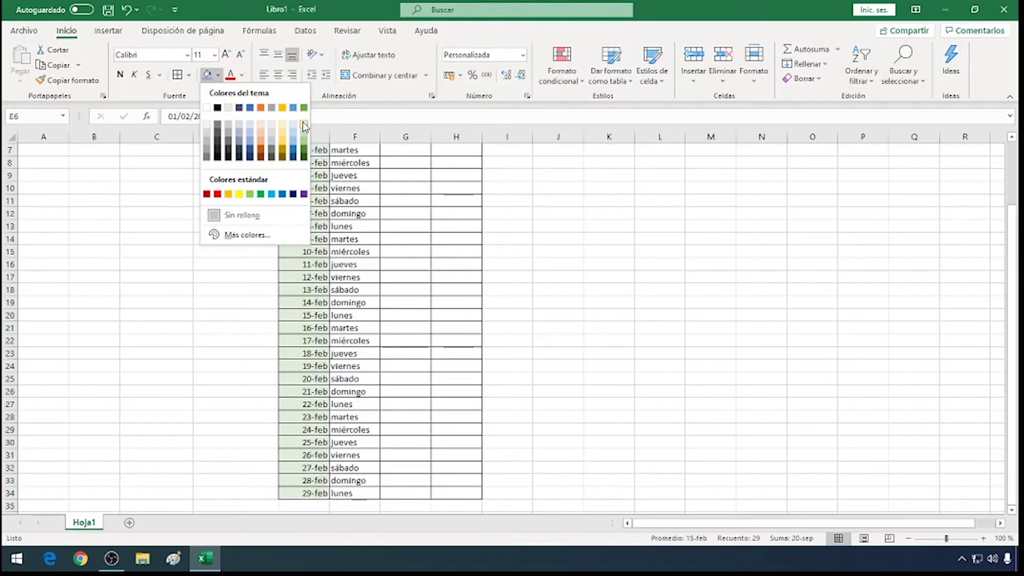
click(303, 131)
scroll(364, 230, up, 2)
Step: Give the weekday names in F6:F34 a green fill too
mouse_move(354, 214)
mouse_down()
mouse_move(363, 527)
mouse_move(359, 498)
mouse_up()
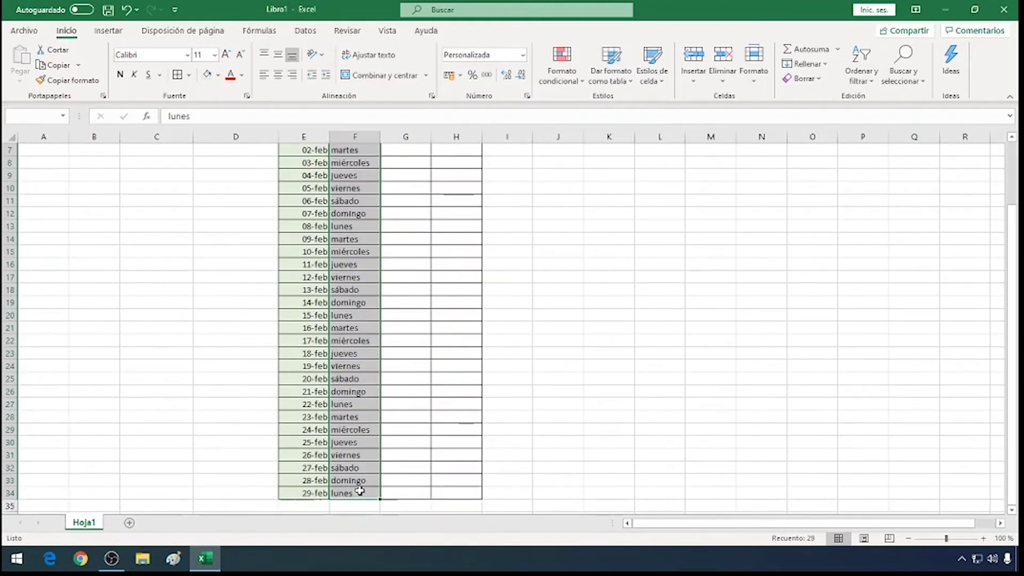
click(218, 75)
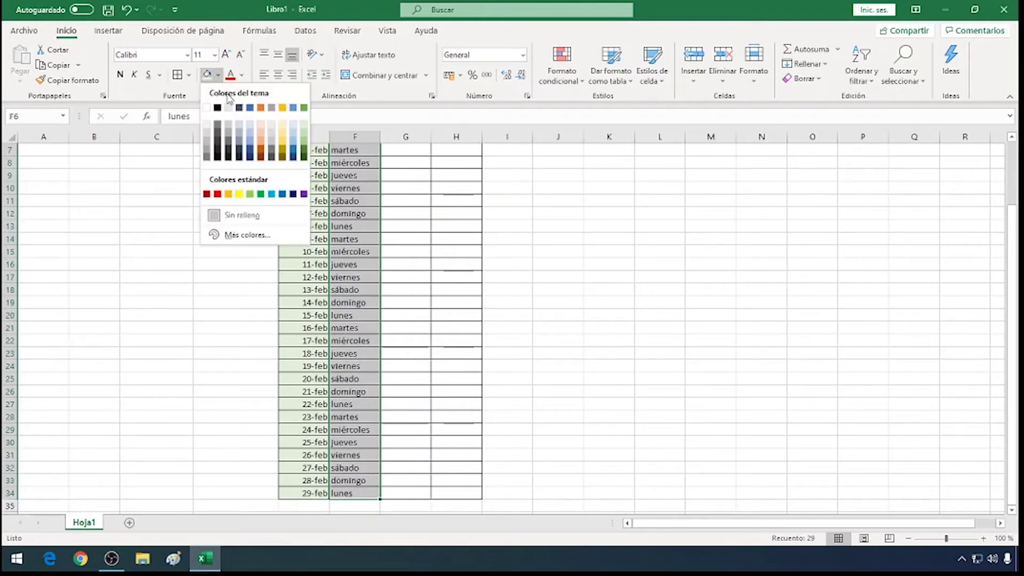
click(304, 135)
scroll(402, 219, up, 2)
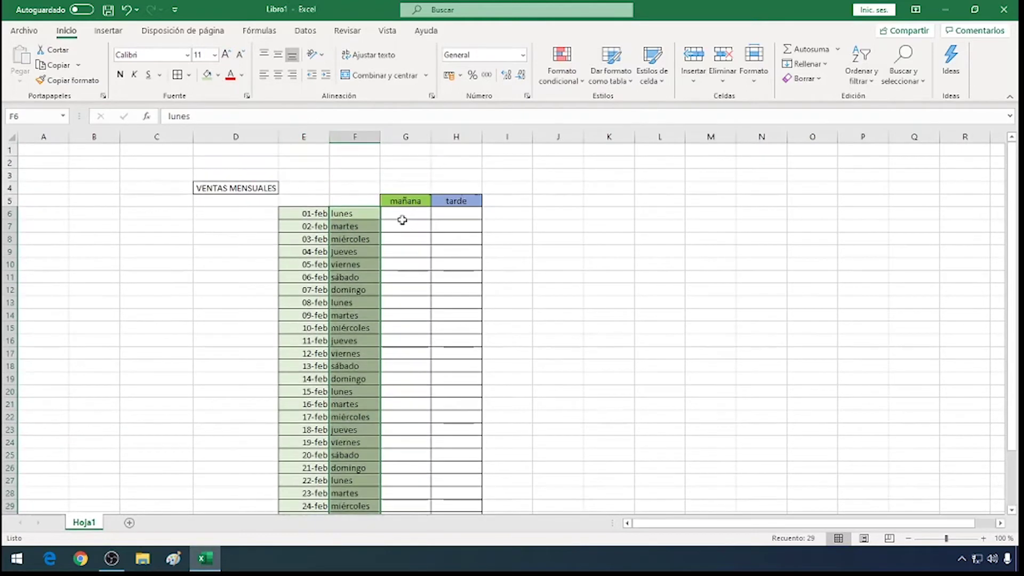
click(414, 265)
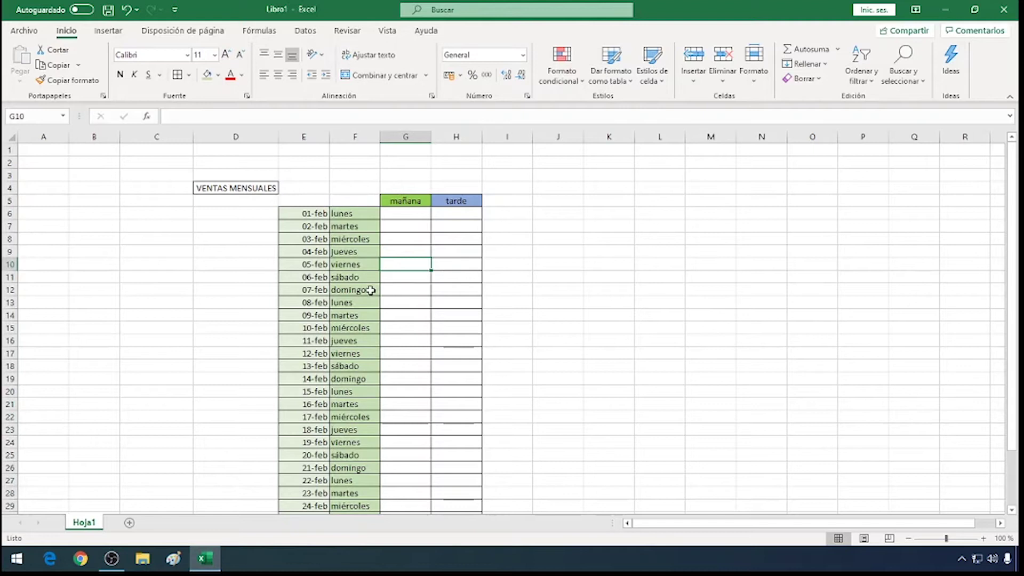
Step: Fill the Sunday rows for 07, 14, 21 and 28 February (columns E:H) red
drag(315, 289, 453, 292)
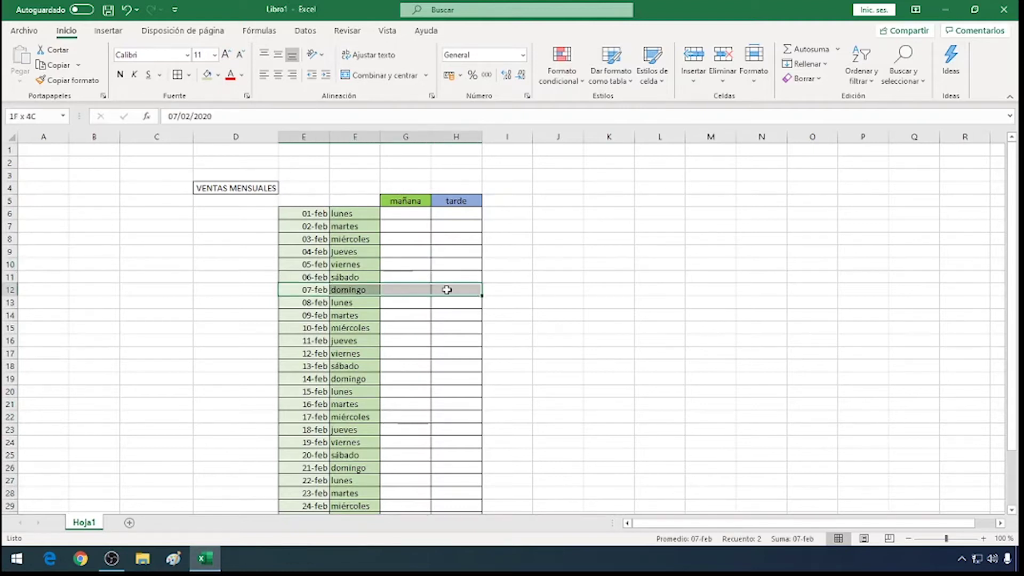
click(218, 77)
click(222, 195)
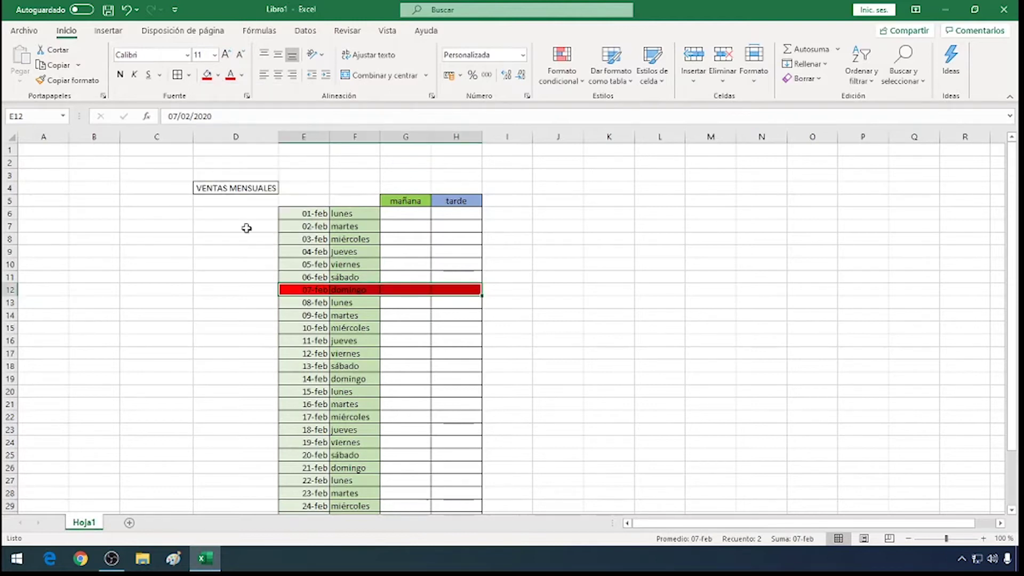
scroll(395, 331, down, 2)
scroll(396, 331, down, 1)
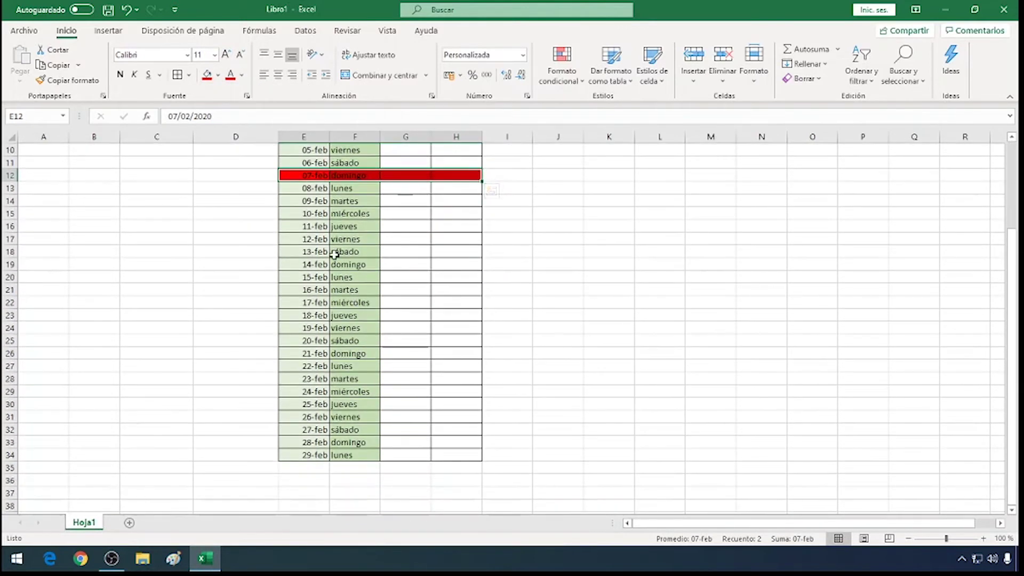
drag(319, 263, 469, 264)
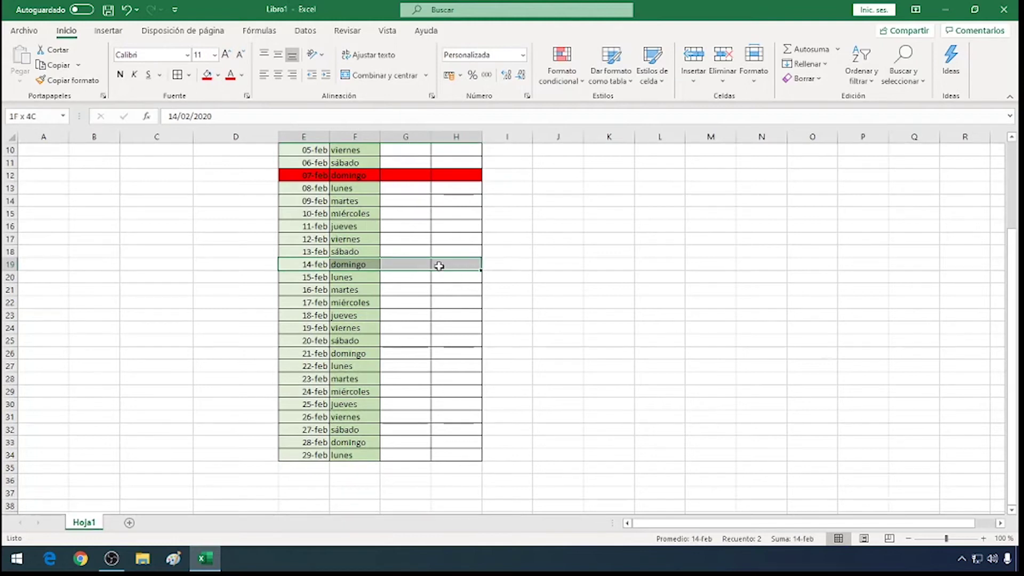
click(207, 75)
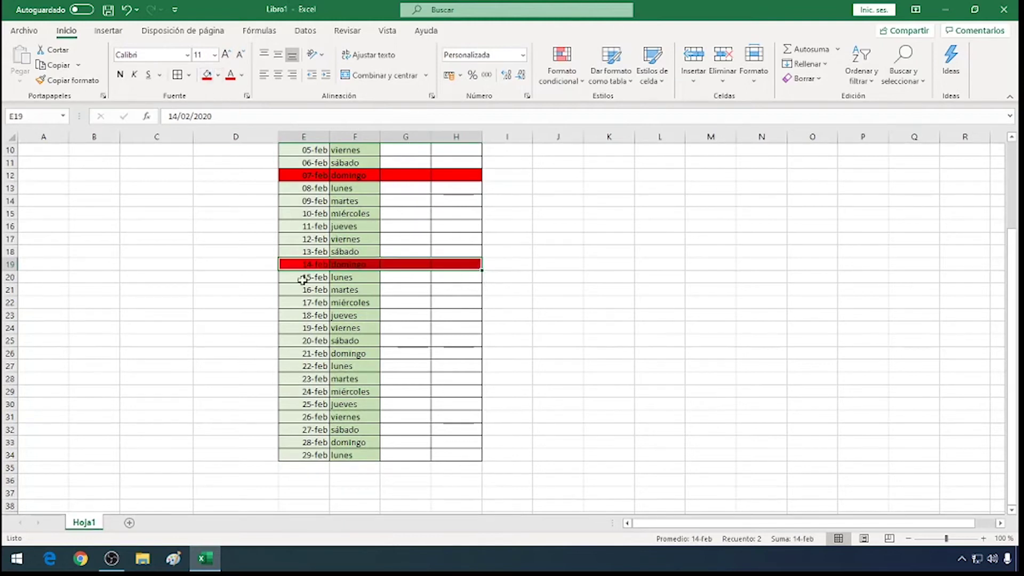
drag(320, 353, 467, 353)
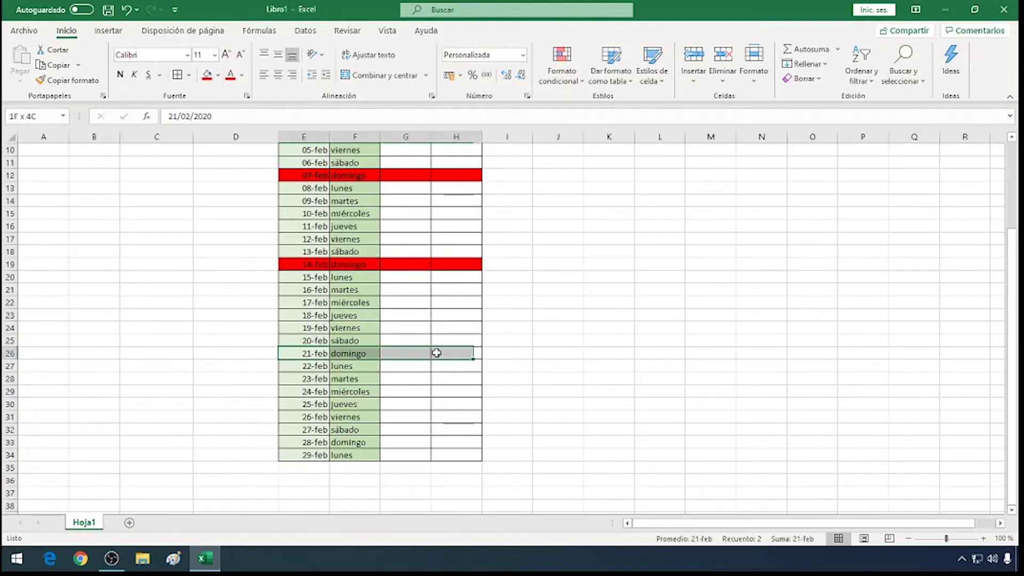
click(207, 75)
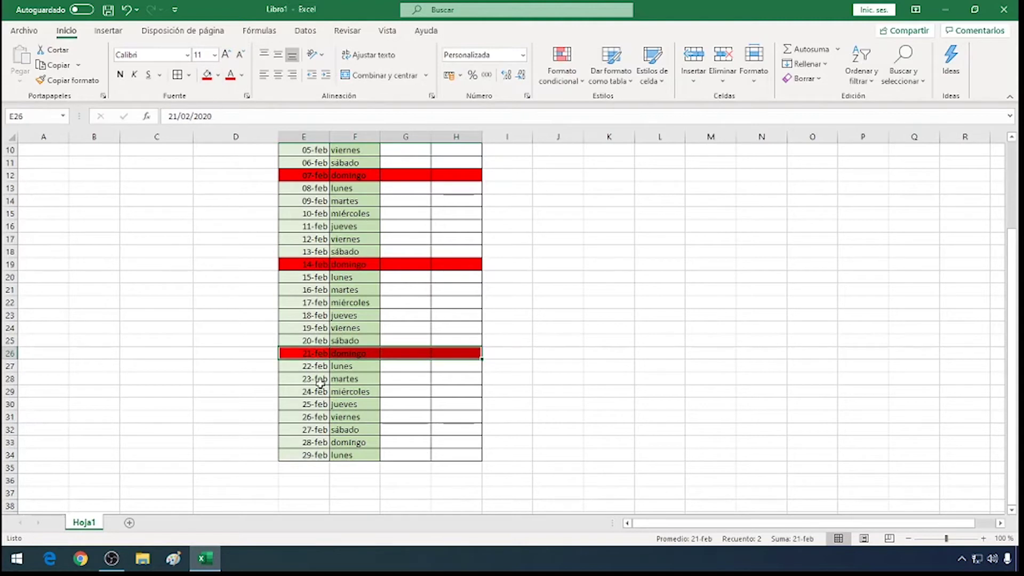
drag(320, 440, 459, 442)
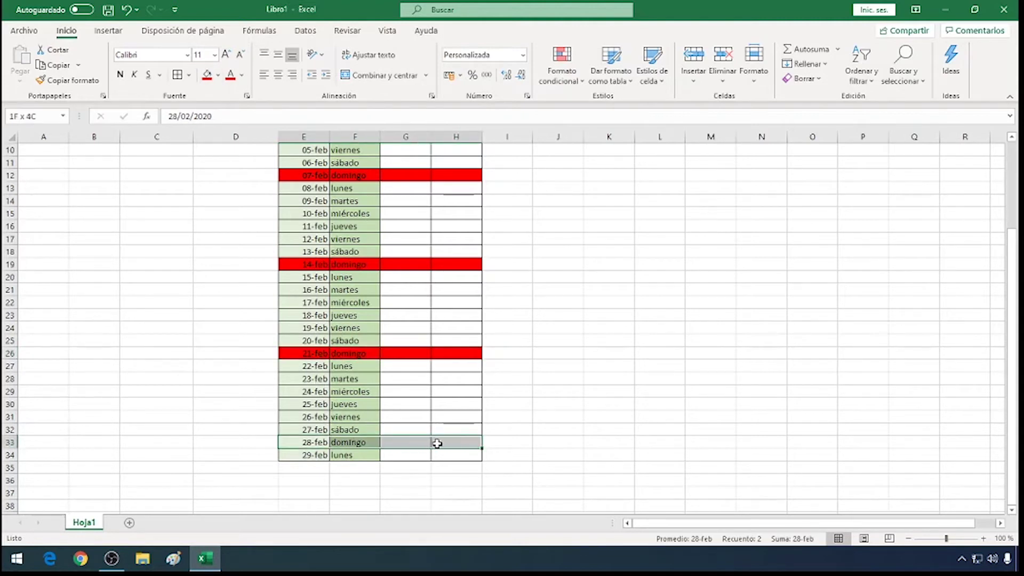
click(207, 74)
click(538, 251)
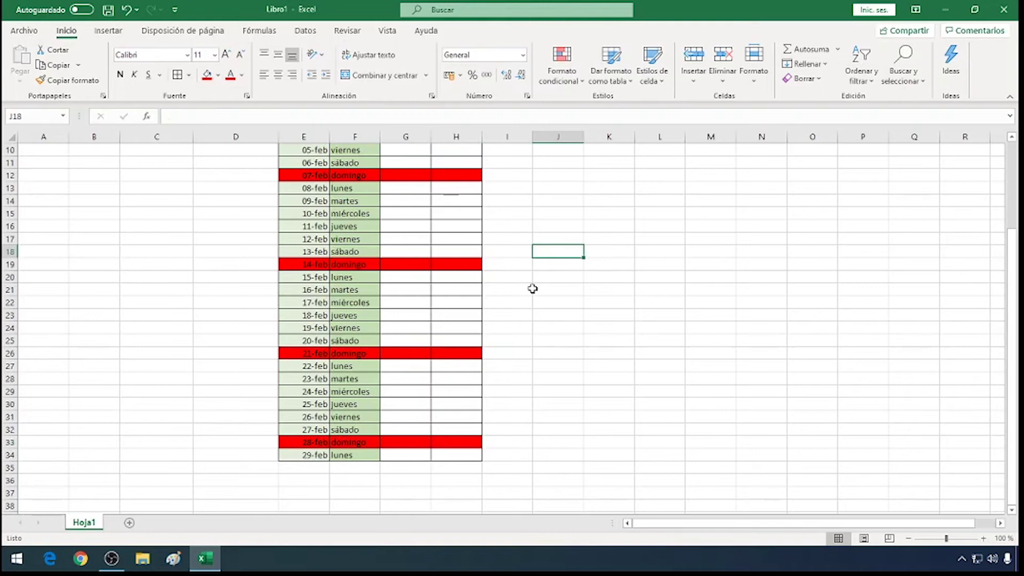
scroll(532, 289, up, 3)
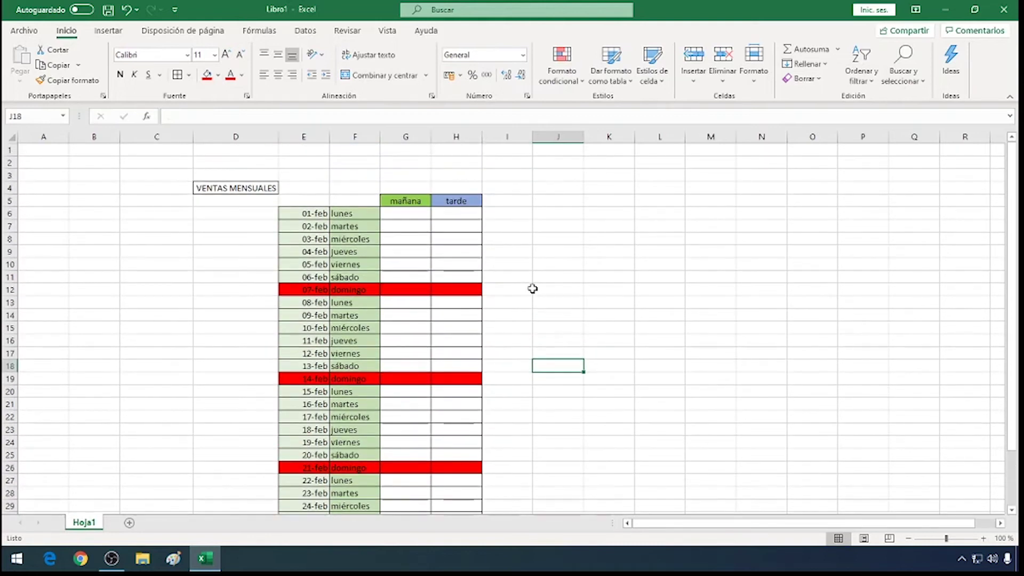
Step: Enter 200 as the 01-feb morning sale and format it as euro accounting
click(415, 216)
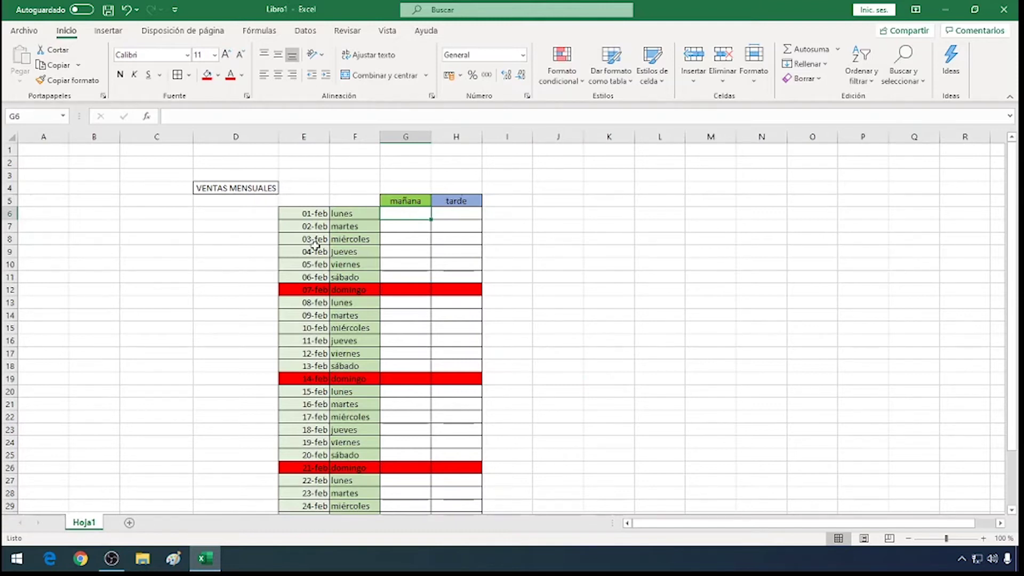
text(200)
click(409, 228)
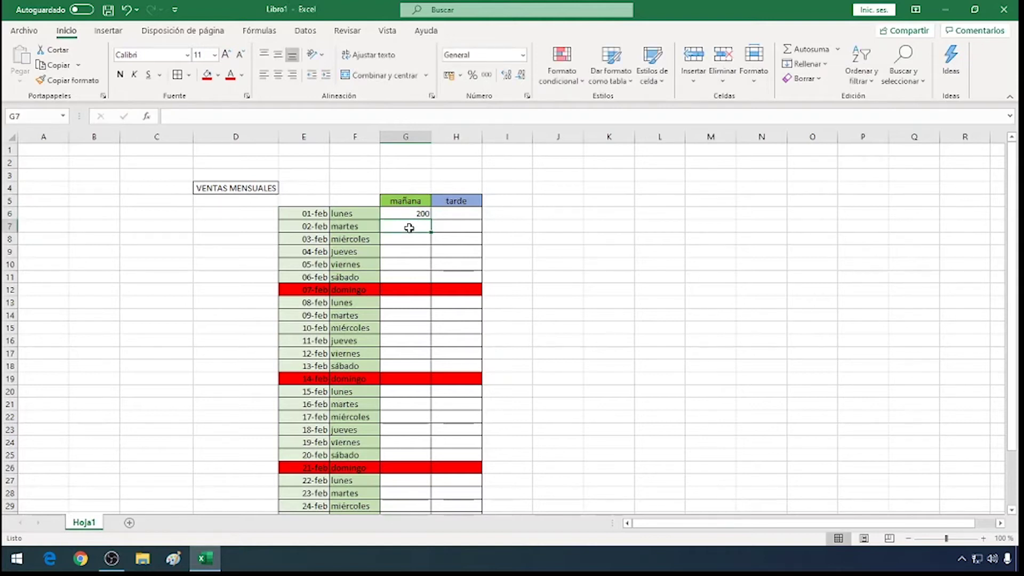
click(410, 213)
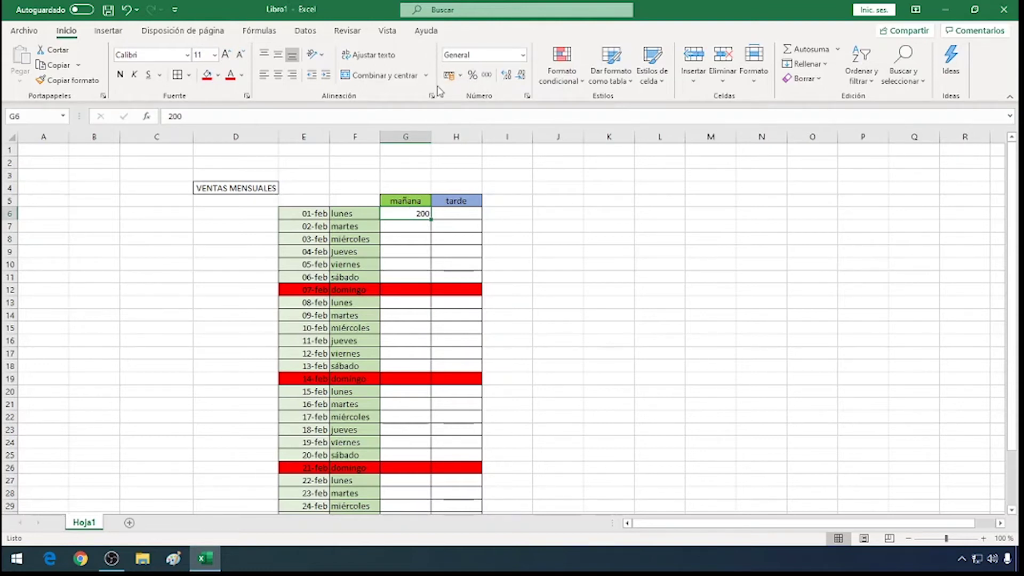
click(459, 75)
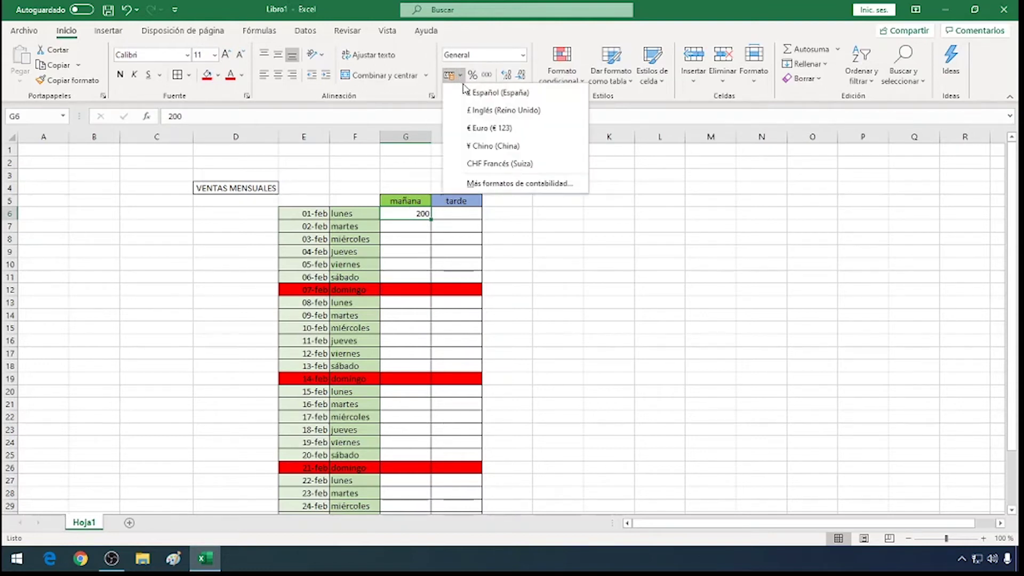
click(484, 94)
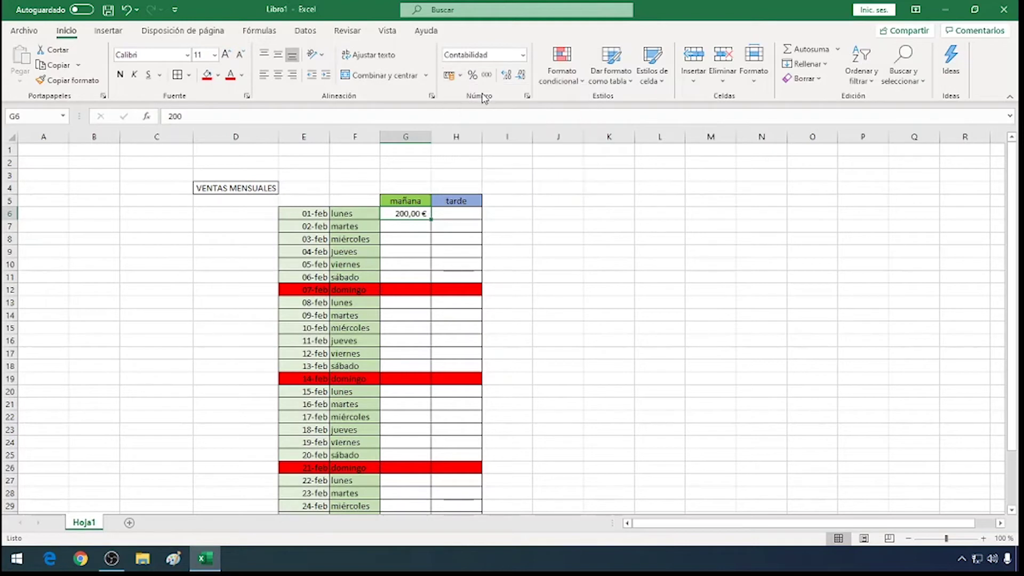
Step: Adjust the decimal places shown for the 200,00 € morning sale
click(414, 227)
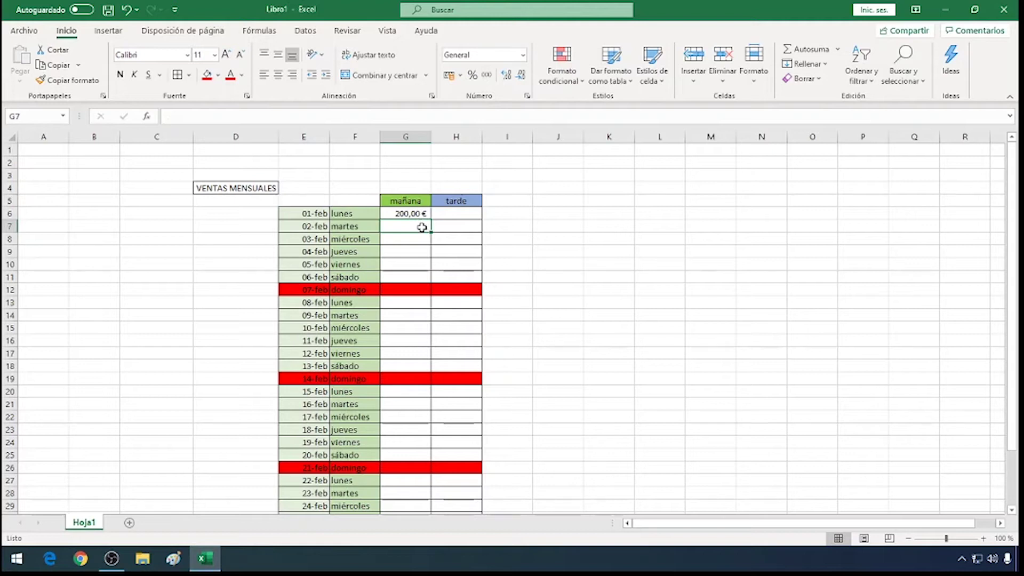
click(419, 213)
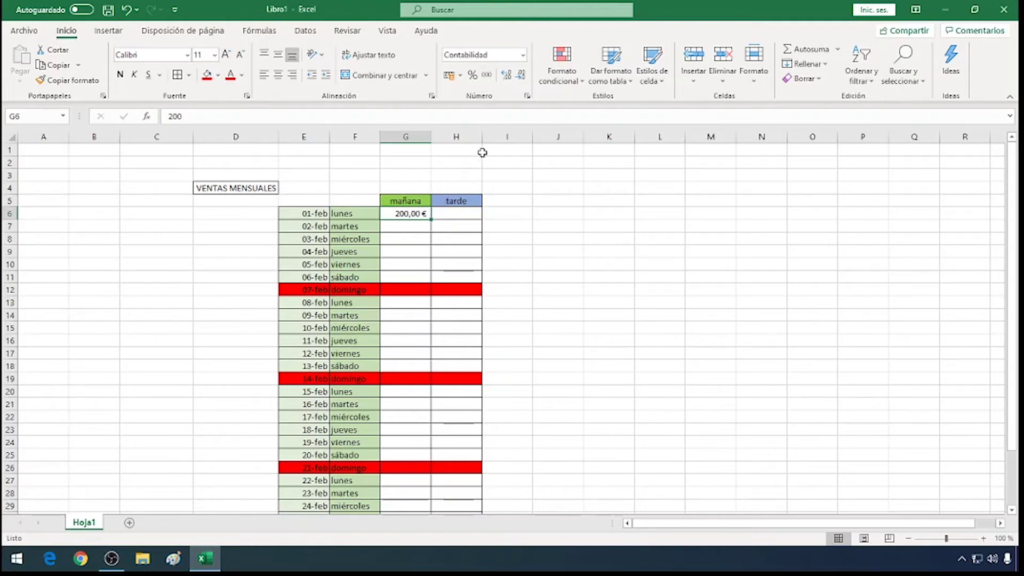
click(506, 77)
click(520, 76)
click(521, 76)
click(504, 77)
click(412, 227)
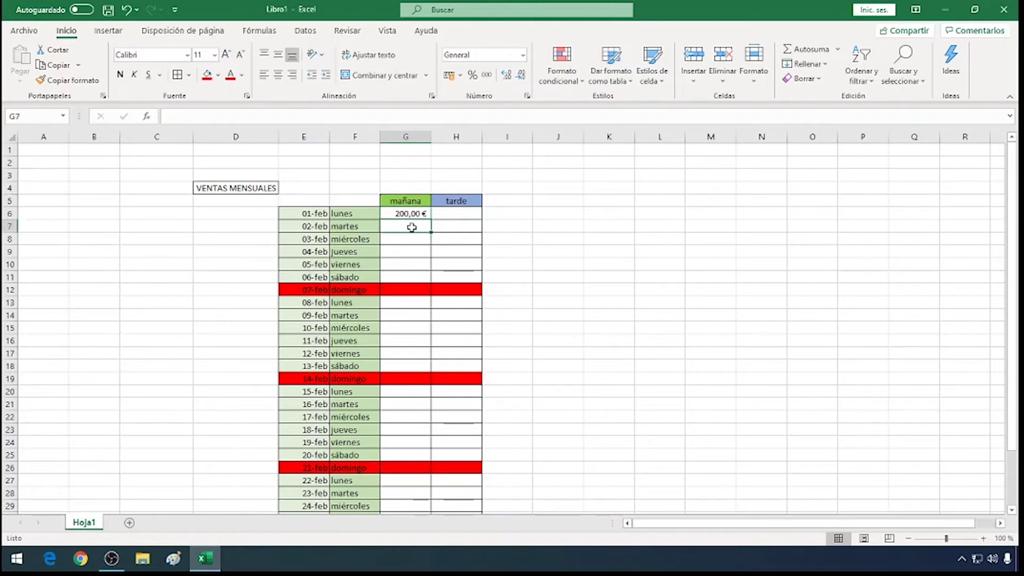
click(418, 215)
scroll(424, 230, down, 1)
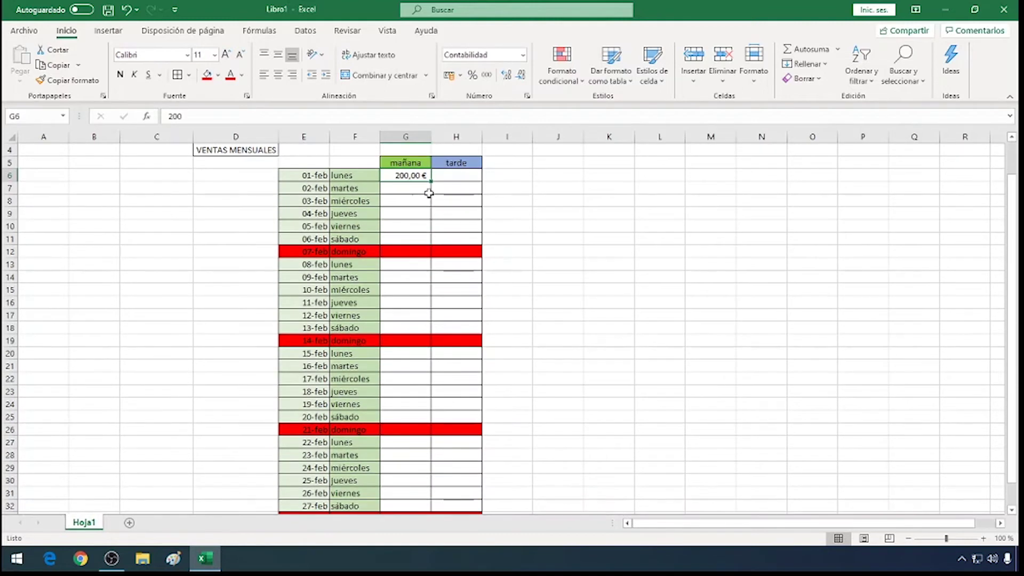
Step: Apply the € euro accounting format to both the mañana and tarde columns
click(441, 190)
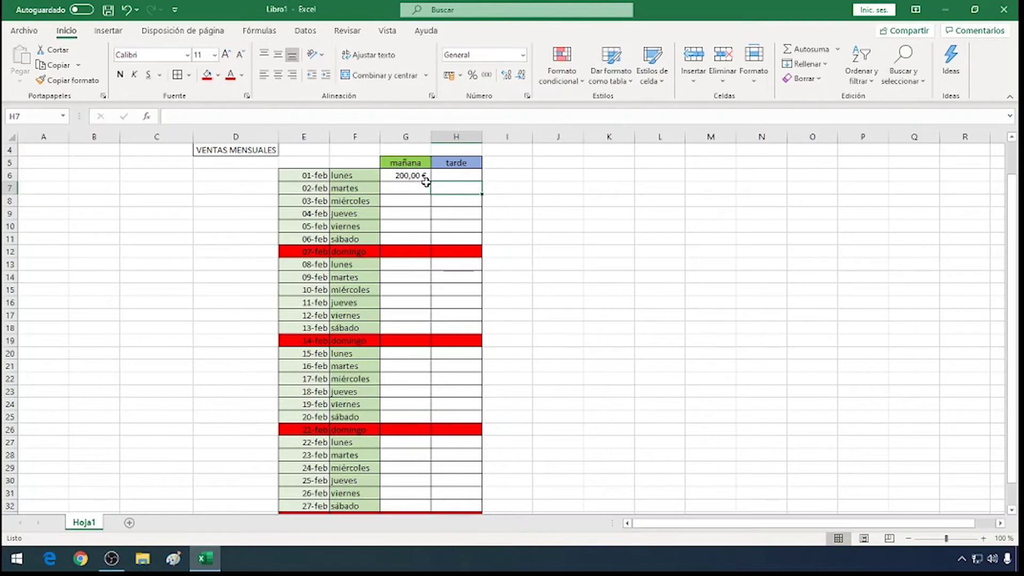
mouse_move(420, 175)
mouse_down()
mouse_move(449, 317)
mouse_move(460, 518)
mouse_up()
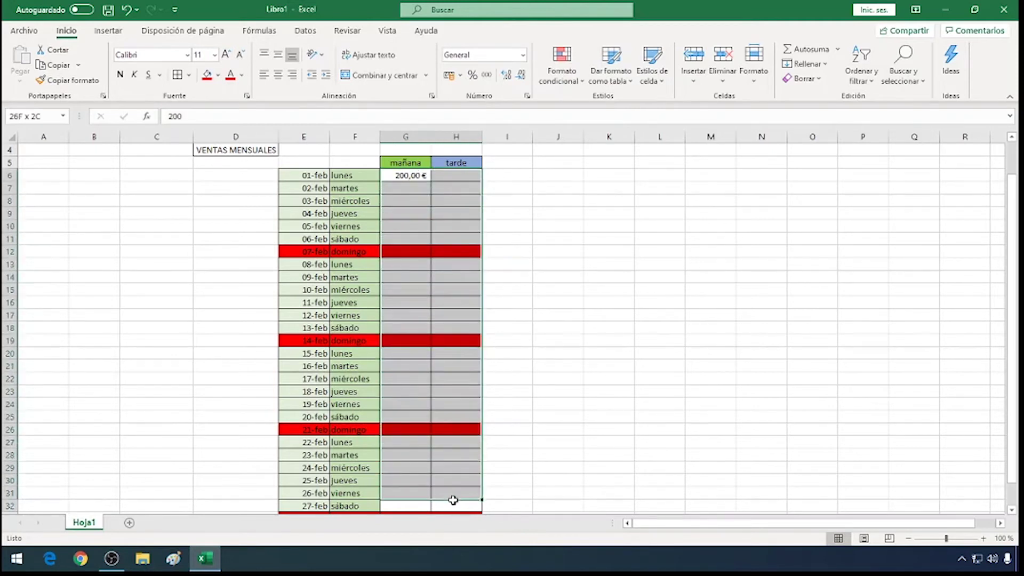
drag(459, 518, 456, 497)
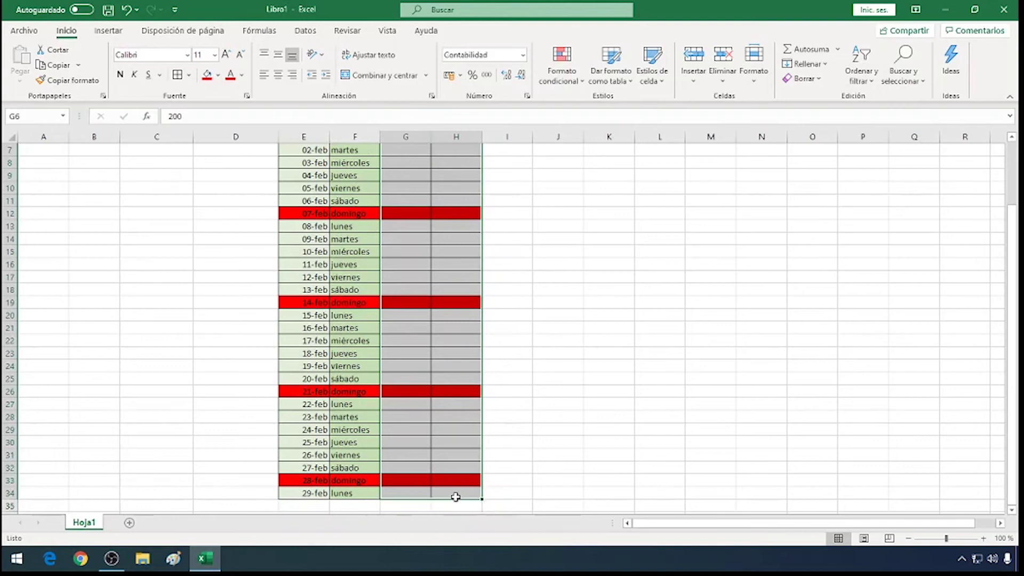
click(460, 76)
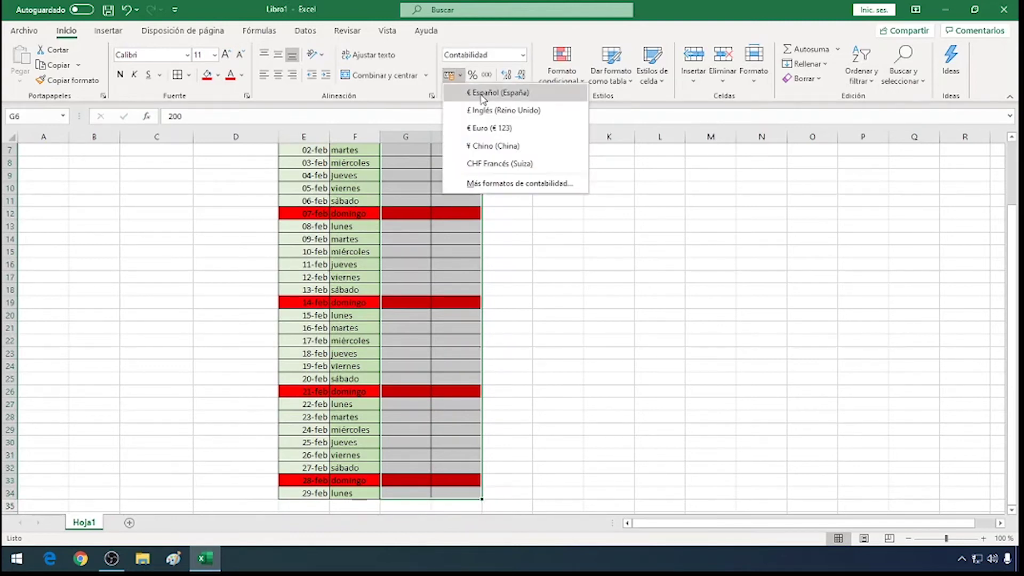
click(483, 93)
click(465, 224)
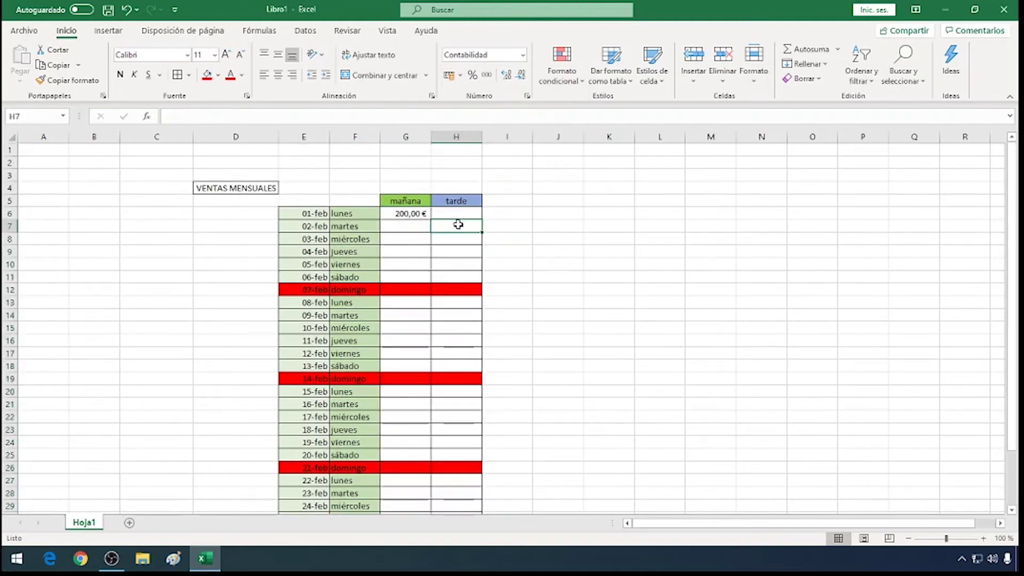
Step: Enter 100 as the 02-feb morning sale
click(411, 227)
text(100)
key(Return)
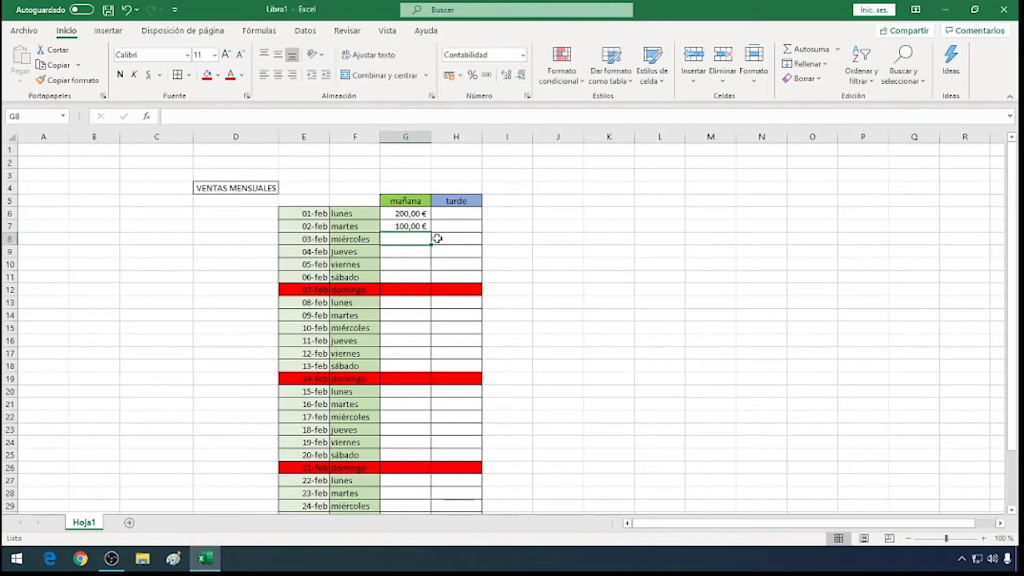
scroll(438, 257, down, 1)
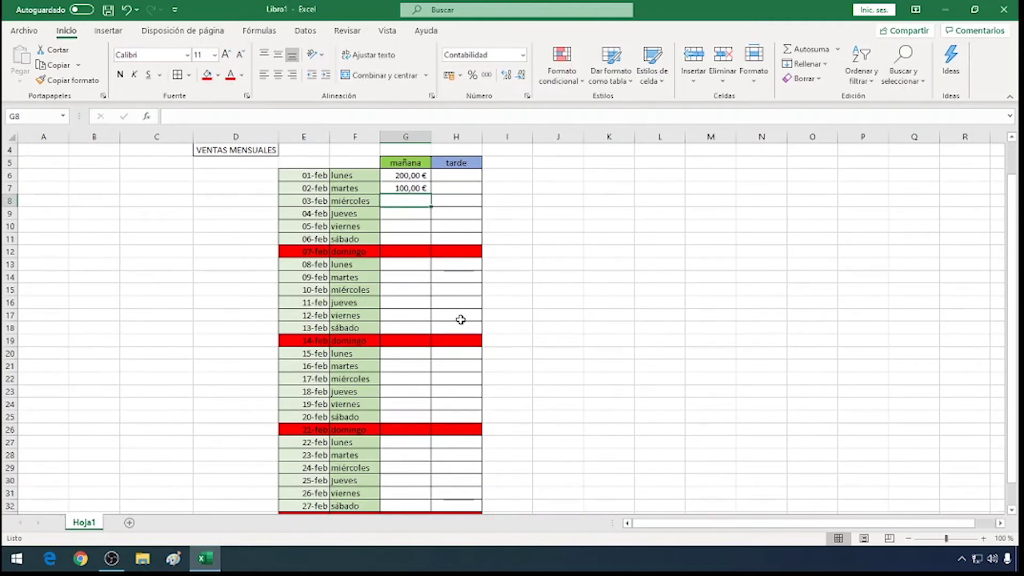
scroll(451, 321, down, 1)
scroll(451, 323, down, 1)
scroll(451, 323, up, 3)
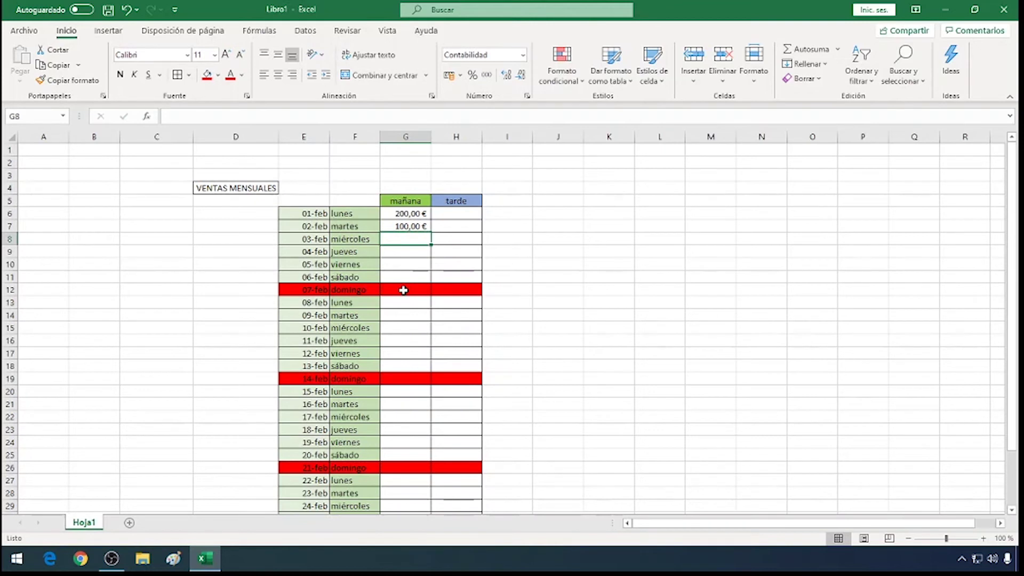
scroll(403, 290, down, 1)
scroll(393, 279, up, 1)
Step: Delete the two empty rows above the sales table
drag(9, 149, 10, 162)
right_click(9, 162)
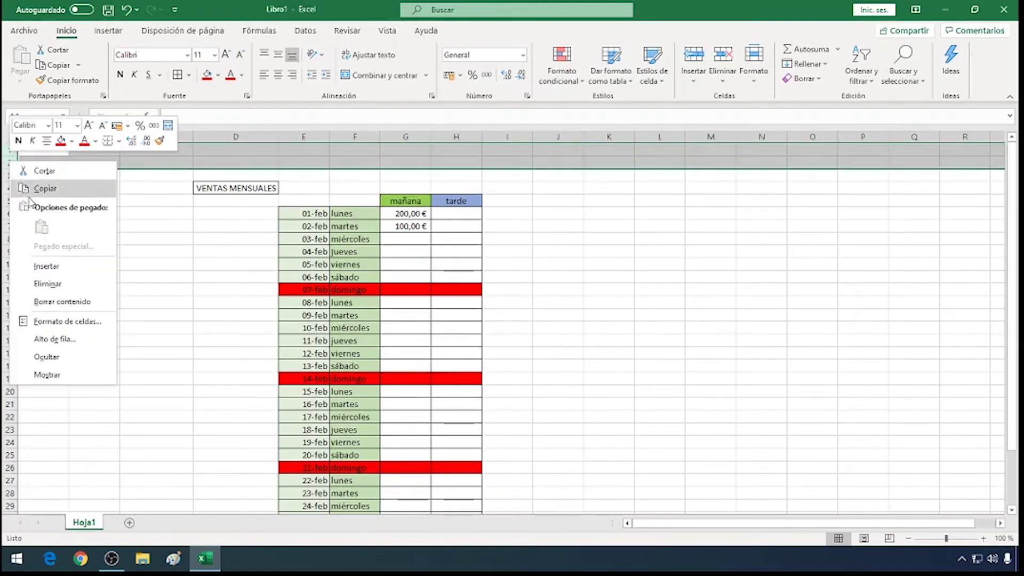
click(52, 283)
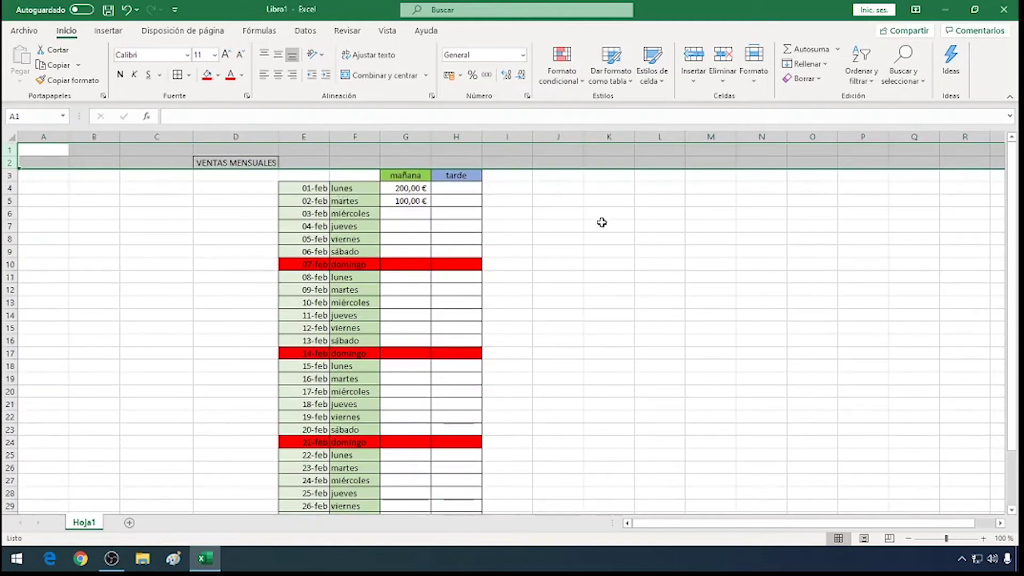
click(603, 224)
scroll(557, 249, down, 2)
scroll(556, 249, down, 1)
scroll(555, 249, up, 2)
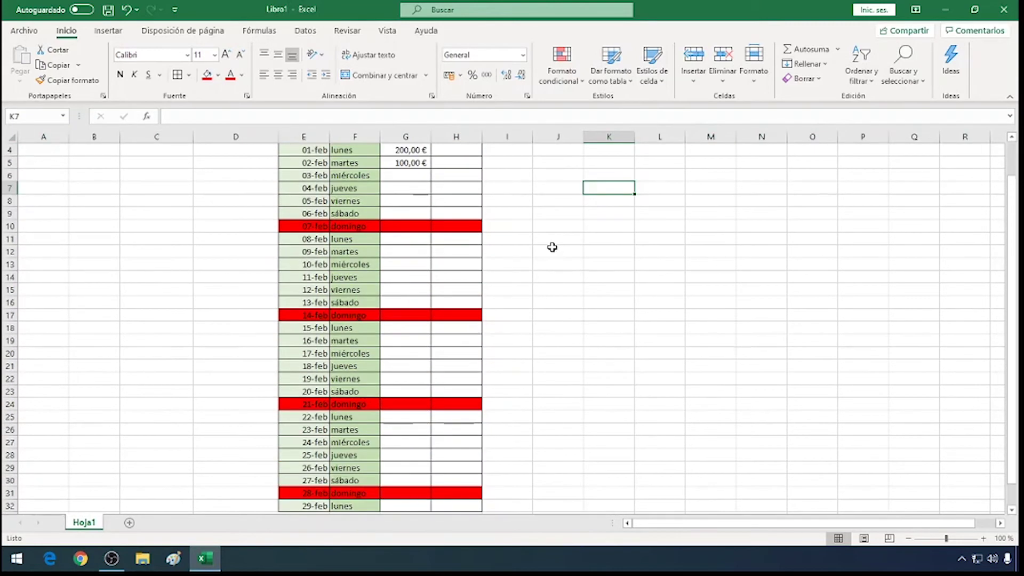
scroll(553, 247, up, 1)
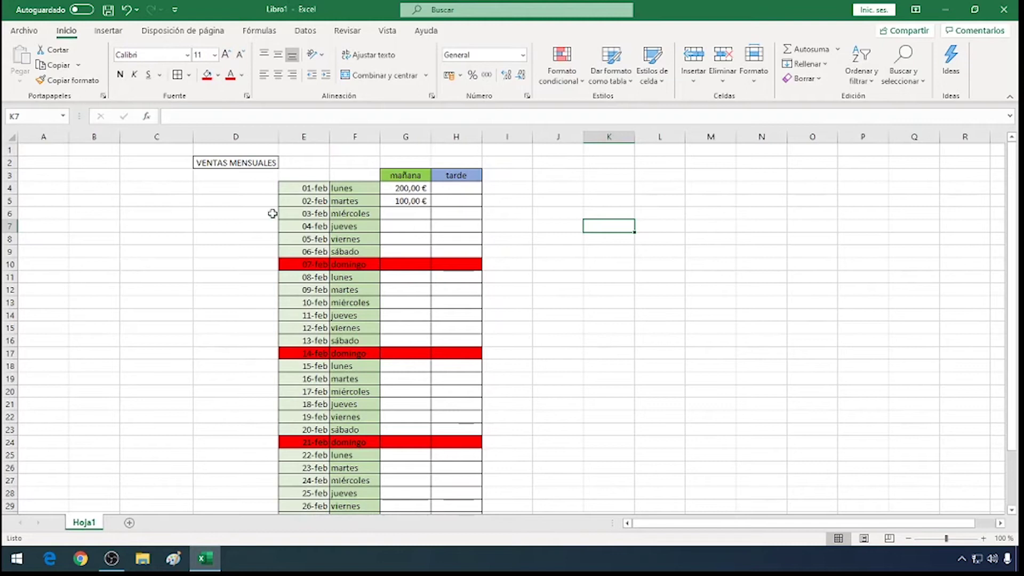
scroll(418, 231, down, 1)
scroll(416, 230, up, 1)
scroll(414, 230, down, 1)
scroll(413, 229, up, 1)
scroll(413, 229, up, 1)
scroll(412, 230, down, 1)
scroll(412, 231, down, 2)
Step: Enter the label TOTAL in F33 beneath the weekday column
click(417, 403)
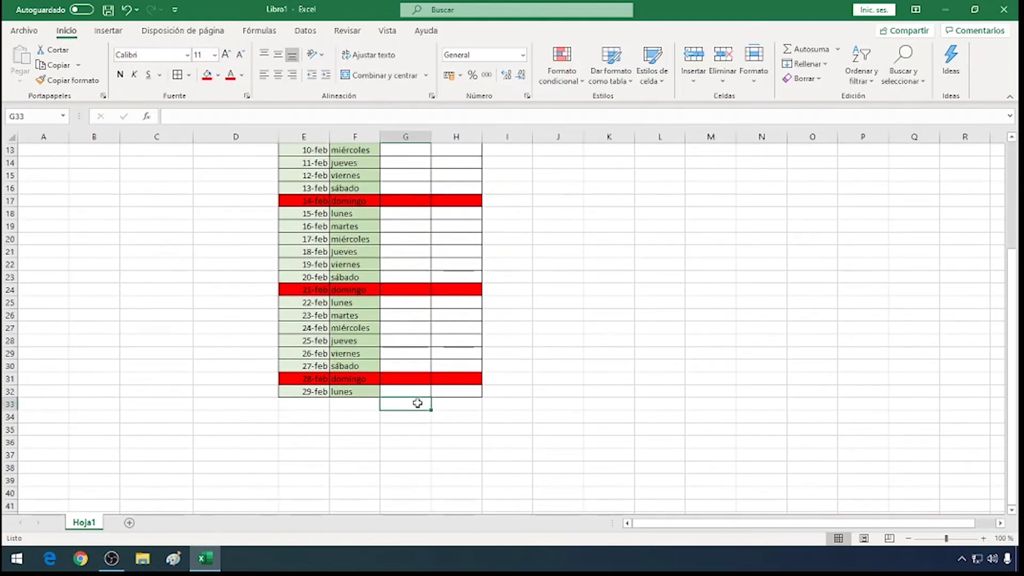
click(365, 406)
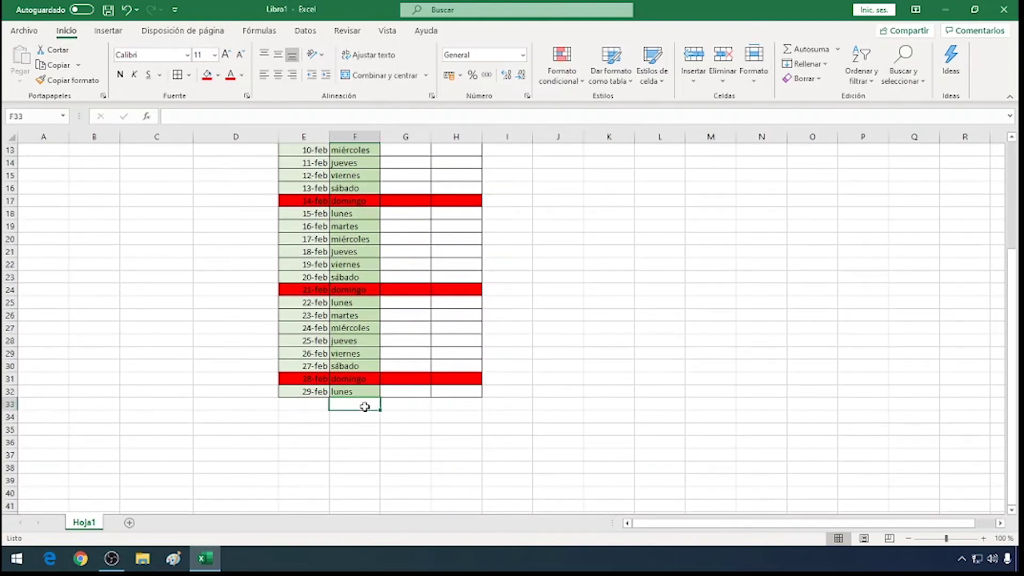
text(TOTAL)
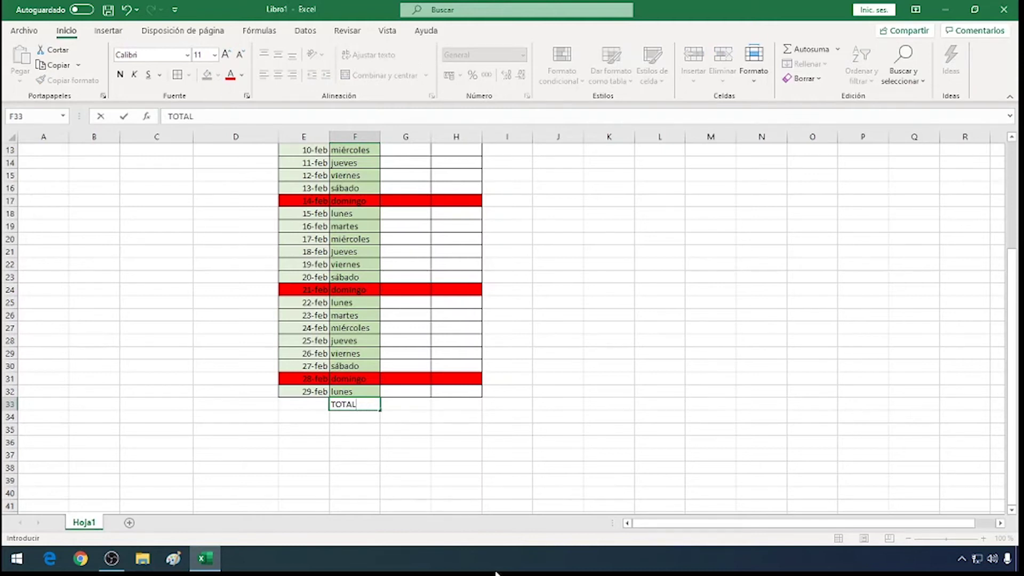
click(401, 405)
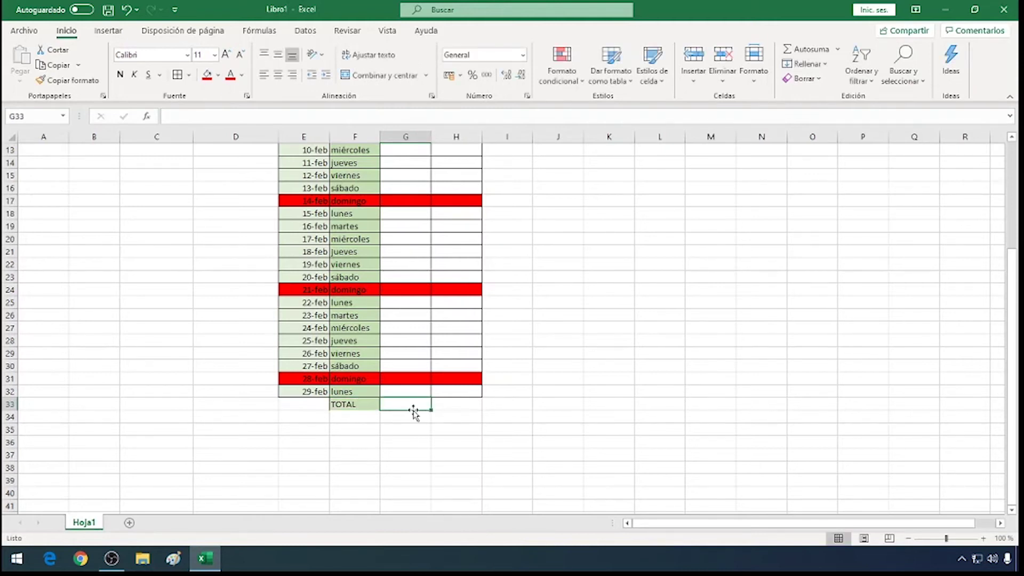
scroll(412, 408, up, 2)
scroll(413, 412, up, 1)
scroll(413, 413, up, 2)
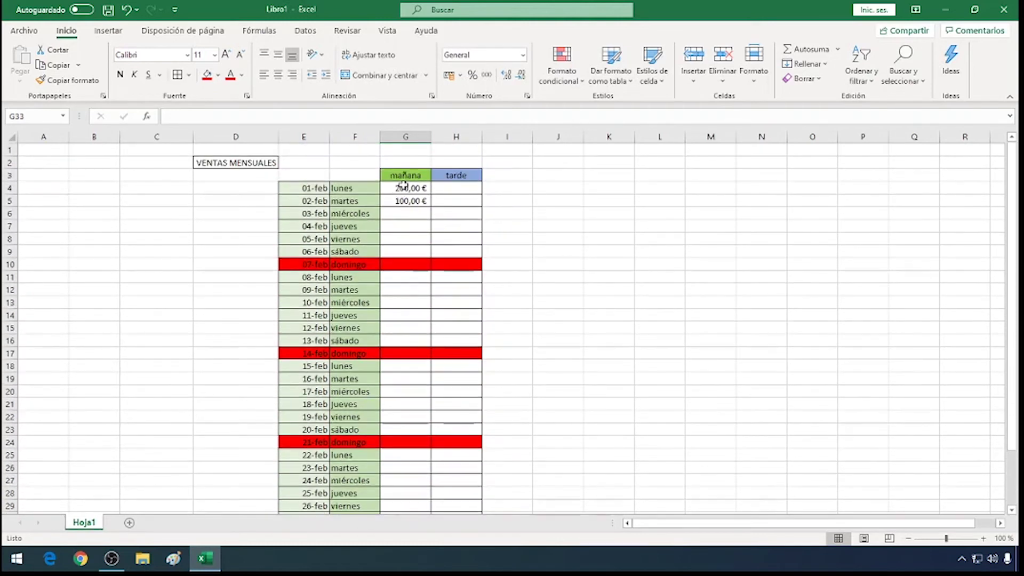
scroll(405, 327, down, 1)
scroll(404, 328, down, 2)
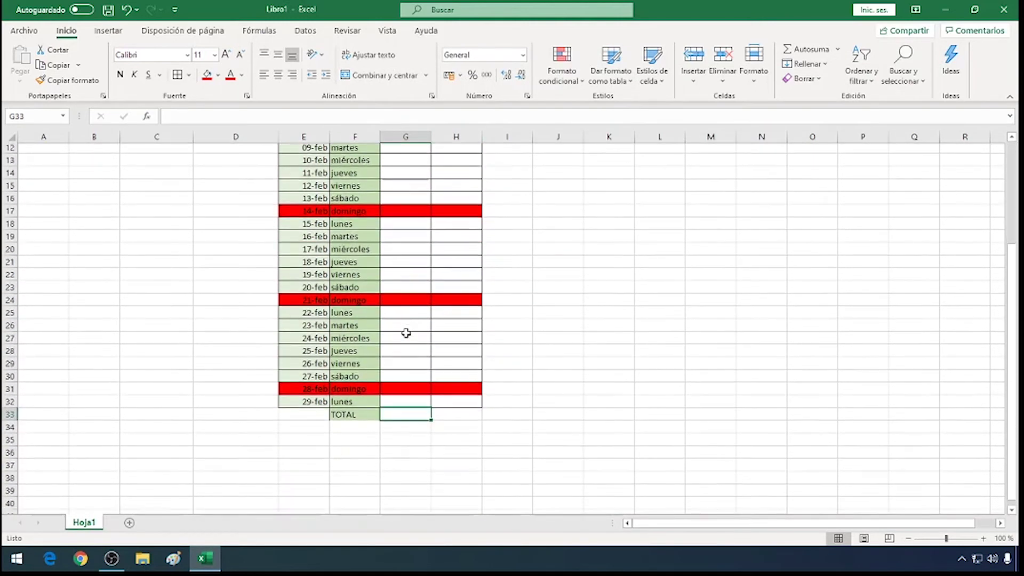
scroll(408, 363, down, 1)
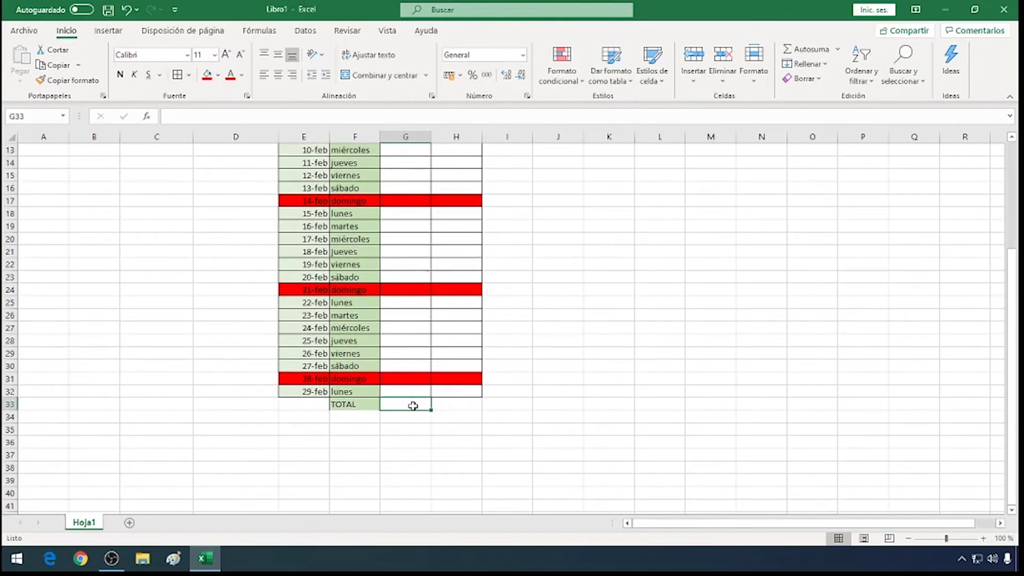
click(454, 408)
click(422, 404)
text(=)
scroll(418, 405, up, 1)
scroll(406, 374, up, 2)
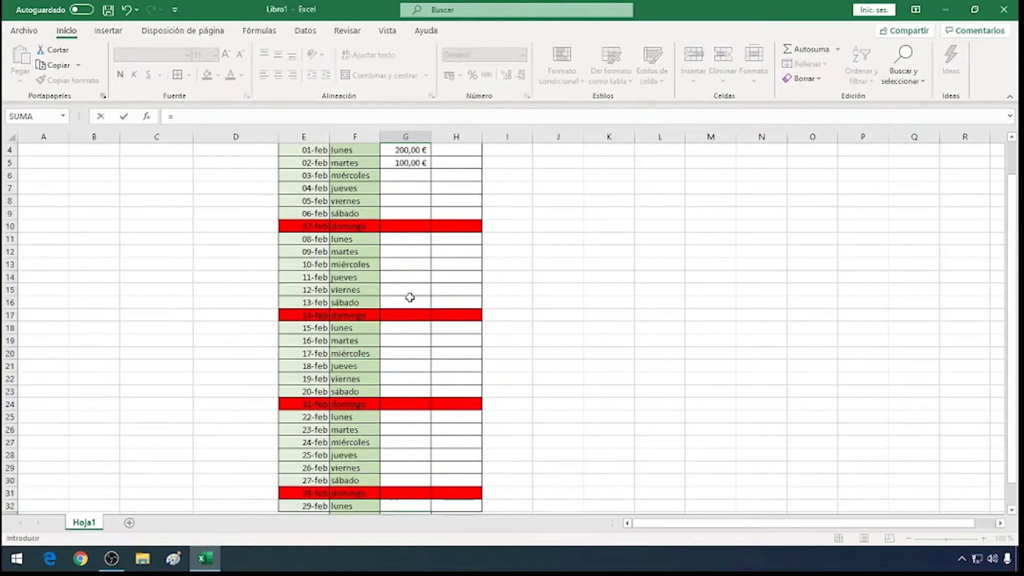
scroll(407, 256, up, 1)
click(407, 189)
text(+)
click(411, 201)
text(+)
click(415, 213)
text(+)
click(419, 228)
text(+)
click(420, 238)
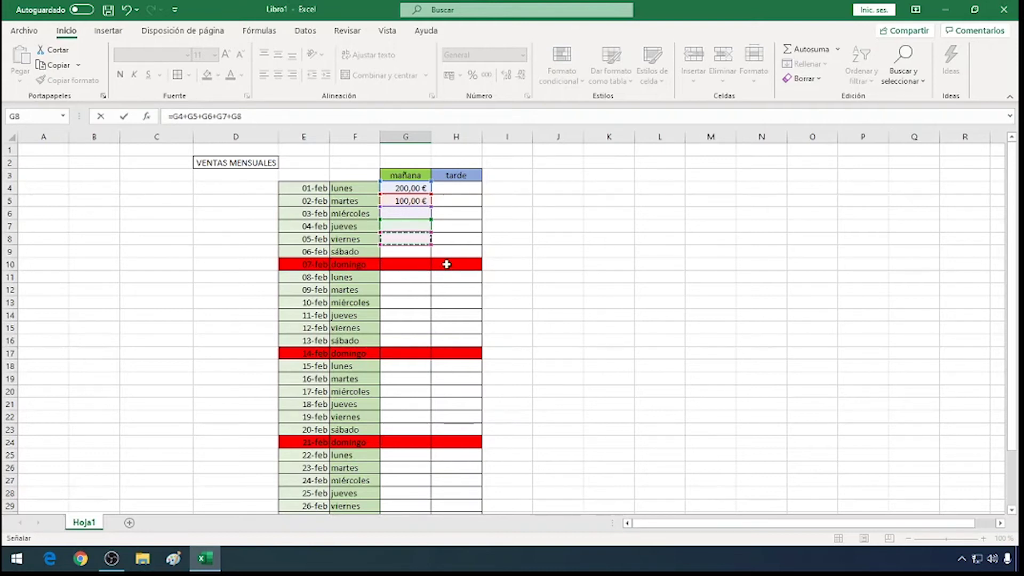
key(Escape)
scroll(469, 264, up, 2)
scroll(469, 264, down, 2)
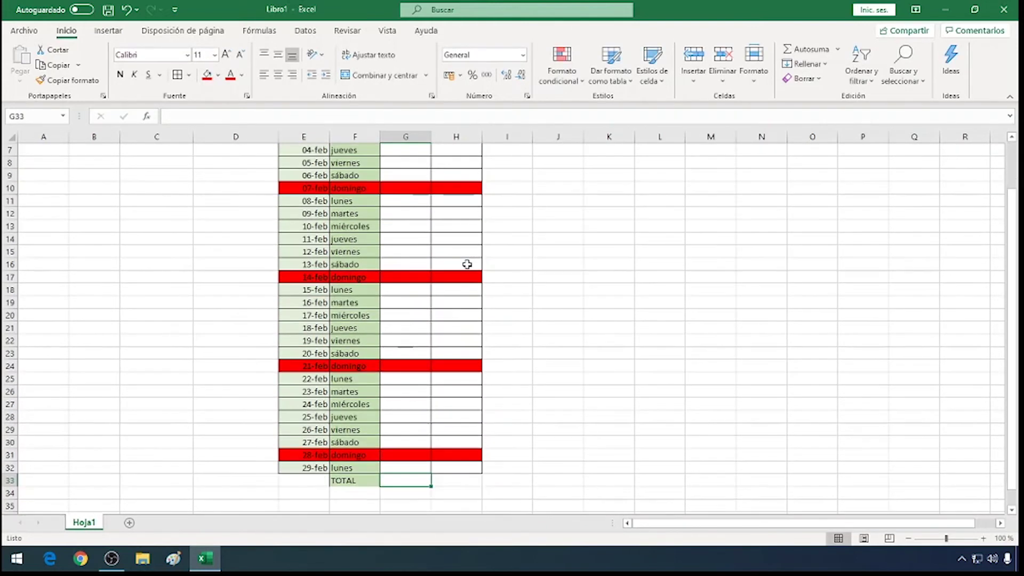
scroll(472, 298, down, 2)
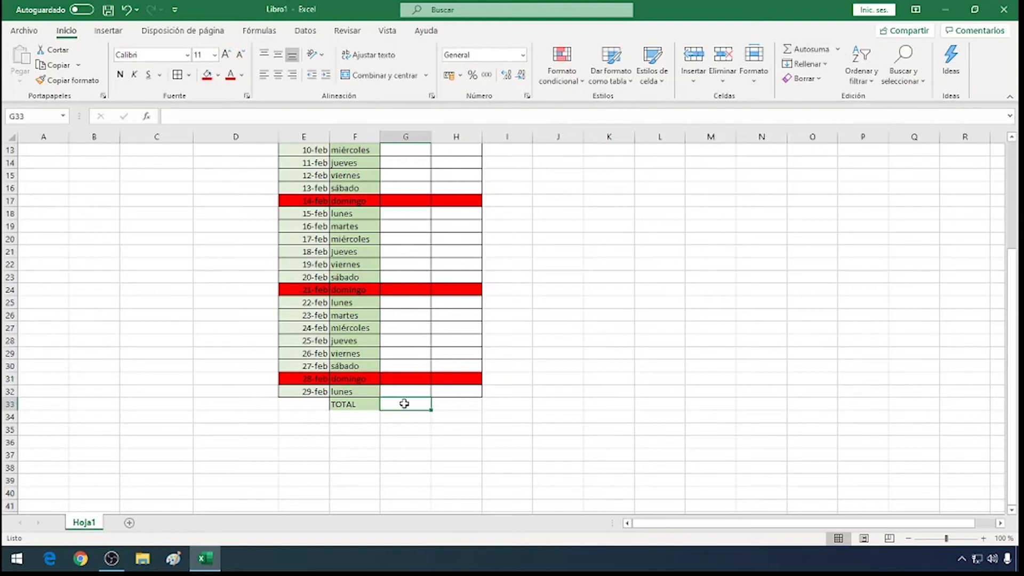
Step: AutoSum the mañana amounts G4:G32 into G33, giving 300,00 €
click(801, 51)
scroll(439, 430, up, 2)
scroll(439, 435, up, 1)
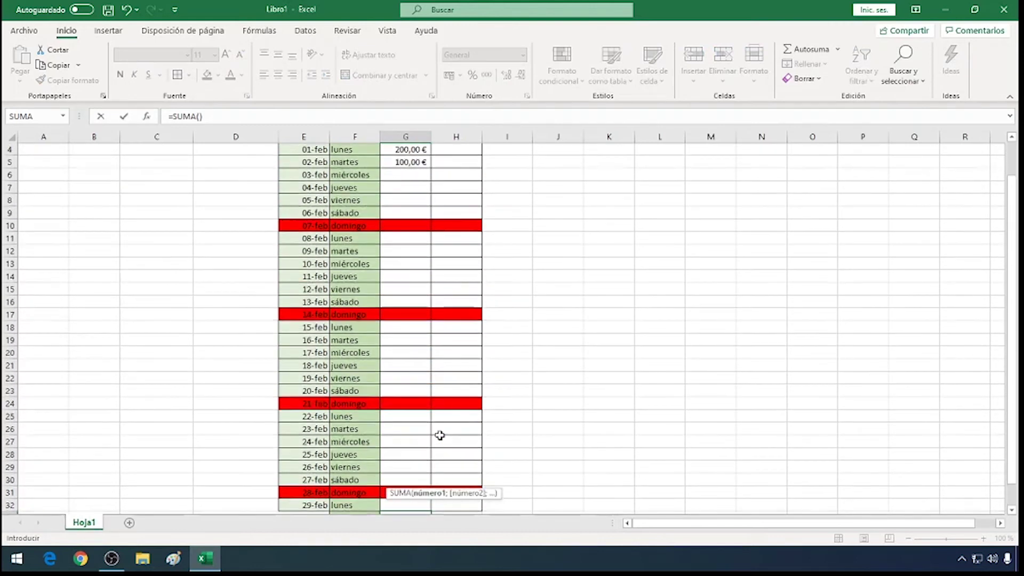
scroll(439, 435, up, 1)
mouse_move(414, 189)
mouse_down()
mouse_move(414, 518)
mouse_move(415, 480)
mouse_up()
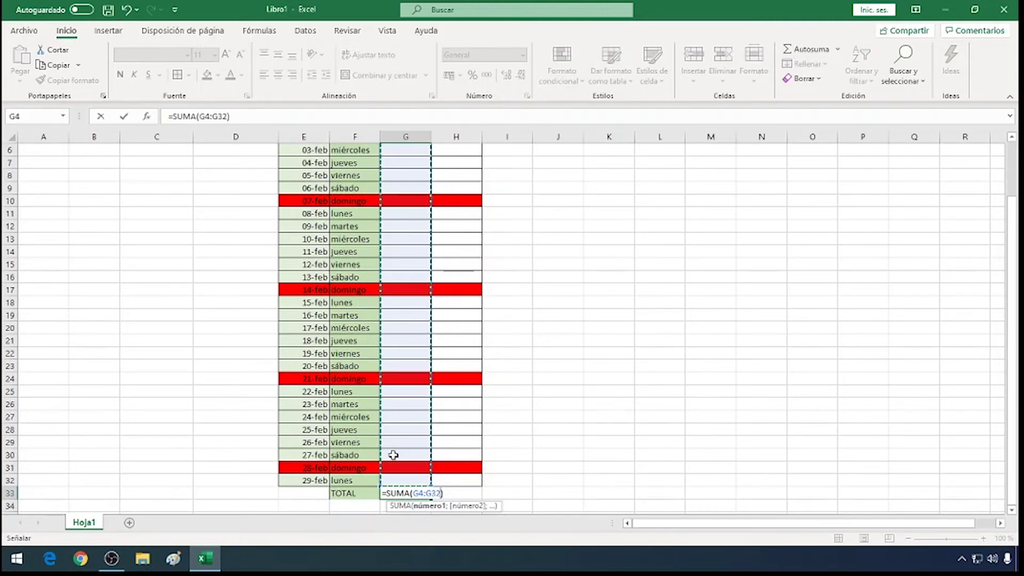
key(Return)
click(410, 493)
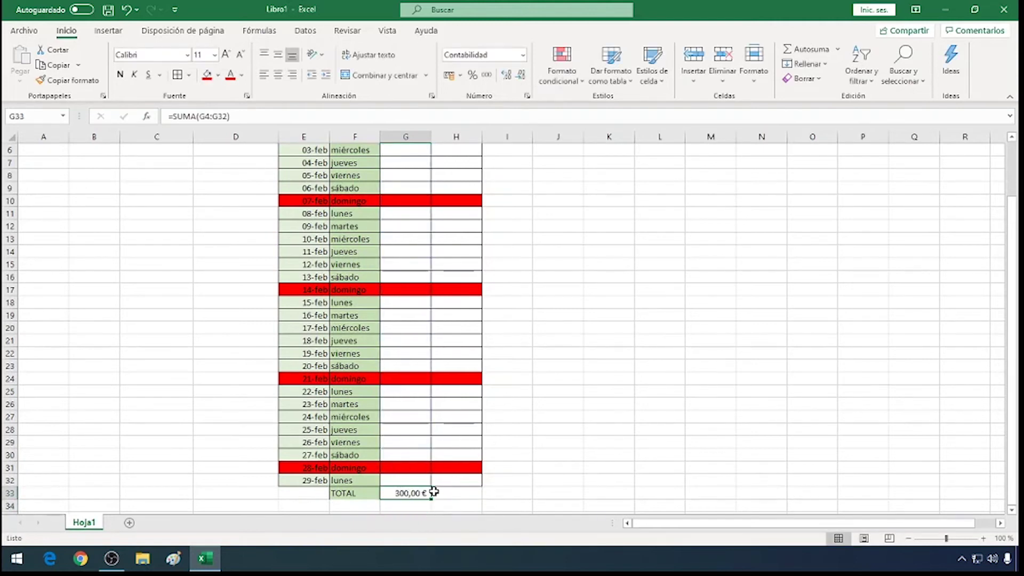
scroll(435, 480, up, 2)
scroll(450, 277, down, 1)
scroll(462, 318, down, 2)
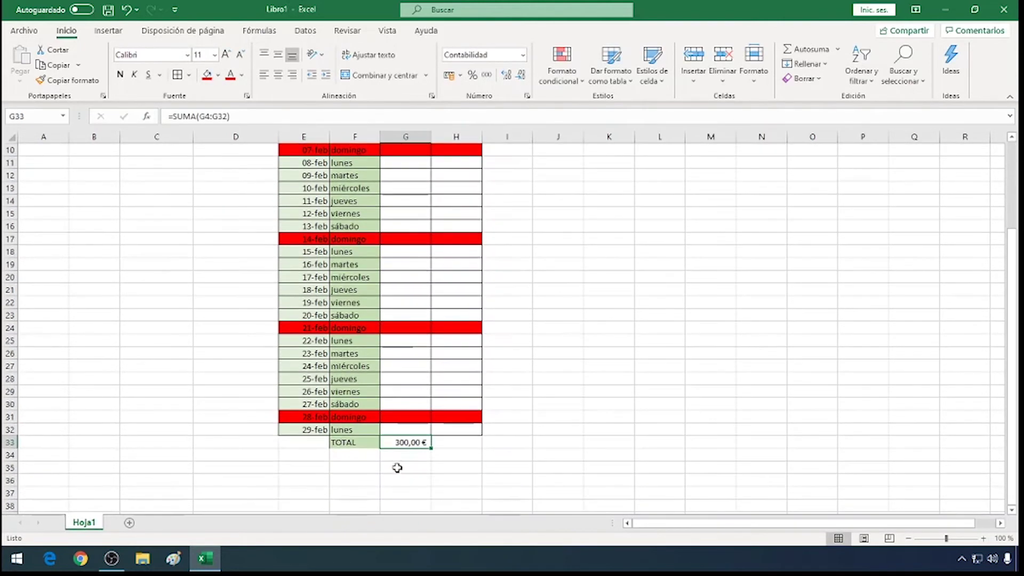
scroll(450, 448, up, 2)
scroll(450, 446, up, 1)
scroll(453, 453, down, 2)
Step: AutoSum the tarde amounts H4:H32 into H33
click(459, 480)
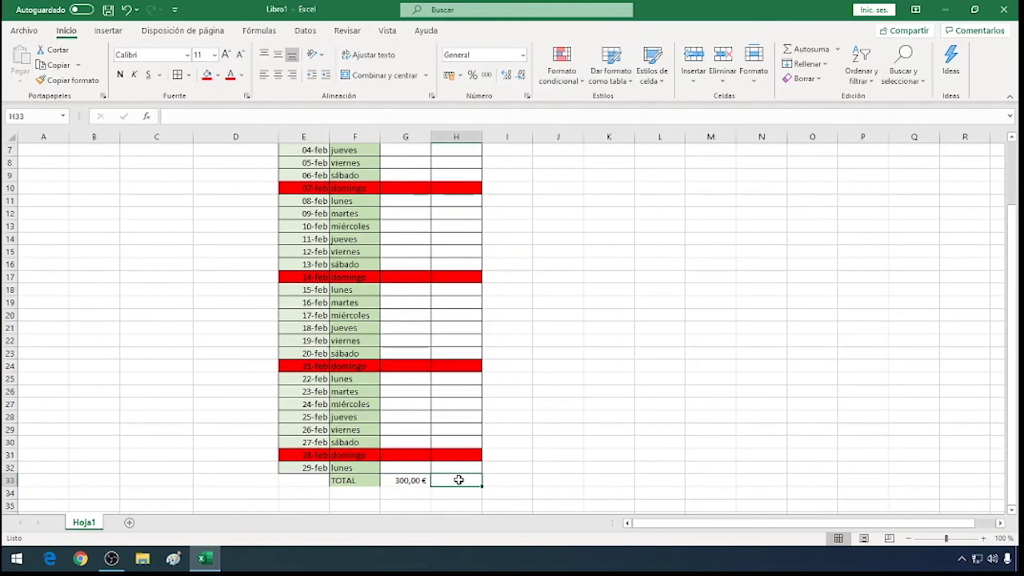
click(806, 49)
scroll(462, 373, up, 2)
mouse_move(452, 187)
mouse_down()
mouse_move(460, 521)
mouse_move(461, 482)
mouse_up()
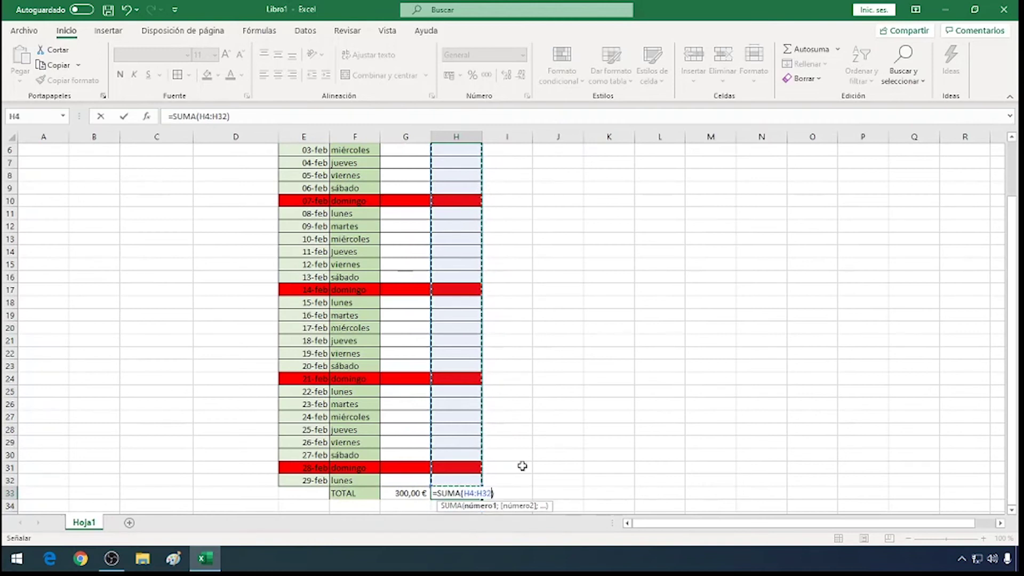
key(Return)
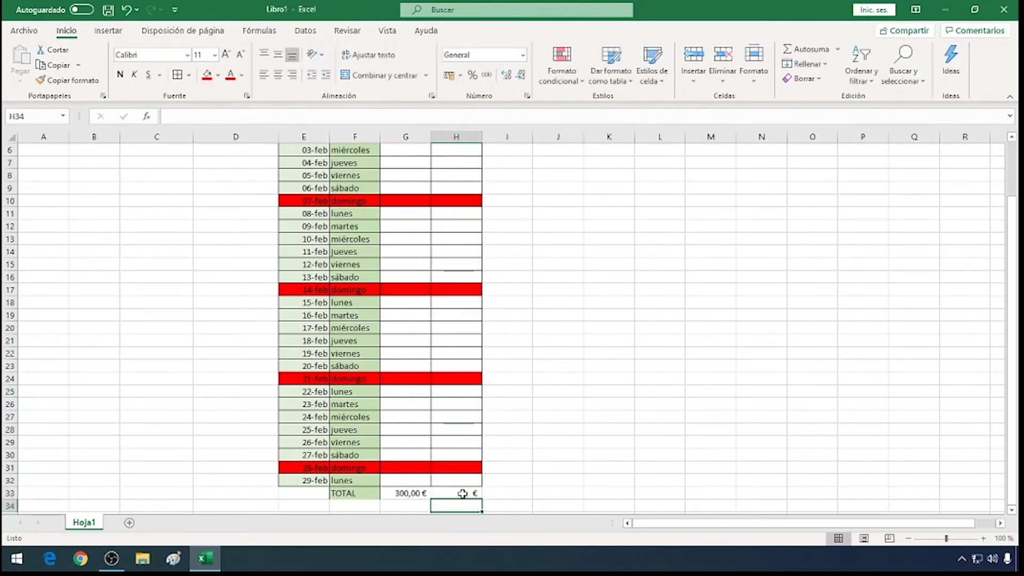
scroll(457, 426, down, 1)
Step: Enter afternoon sales of 5 for 24-feb and 60 for 25-feb
click(446, 377)
text(50)
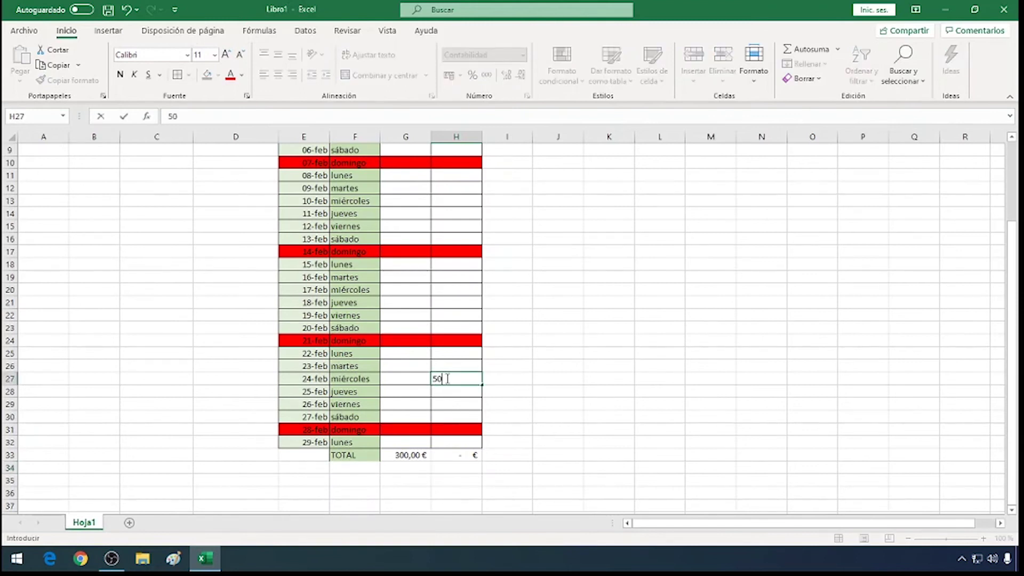
key(Return)
text(60)
key(Return)
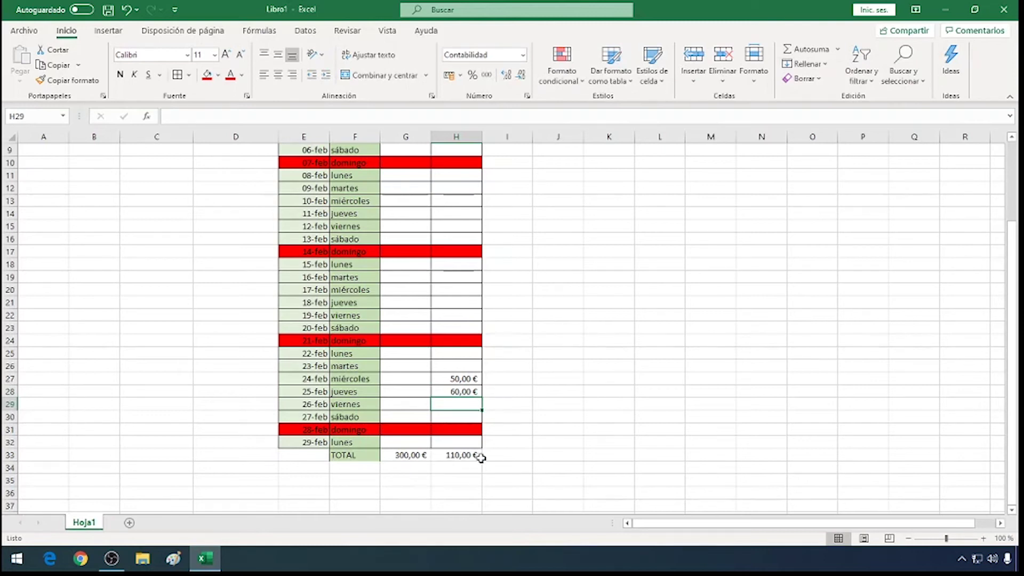
Step: Enter afternoon sales of 500 for 01-feb and 300 for 02-feb
scroll(483, 454, up, 1)
scroll(488, 449, up, 1)
scroll(491, 449, up, 1)
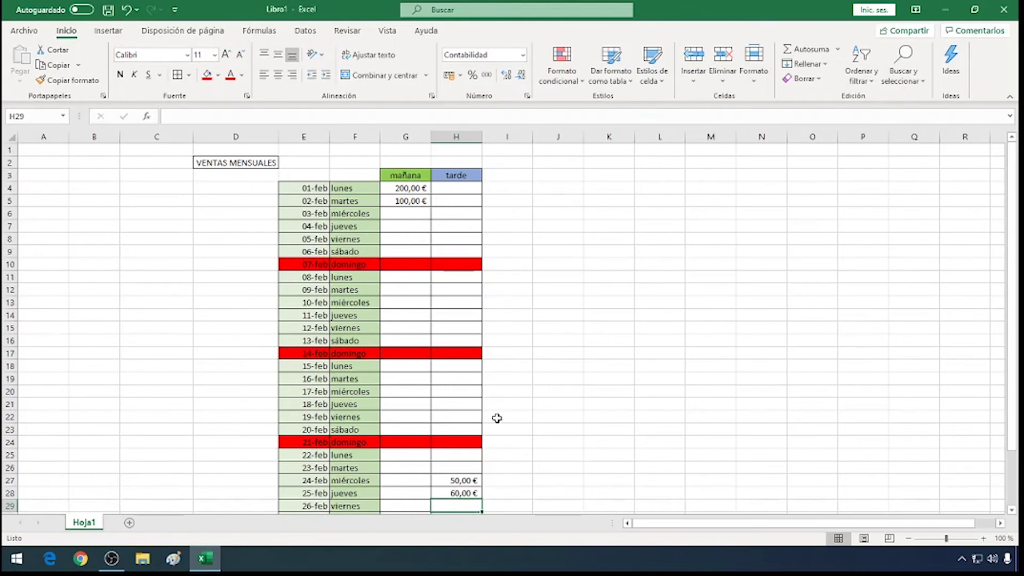
click(448, 189)
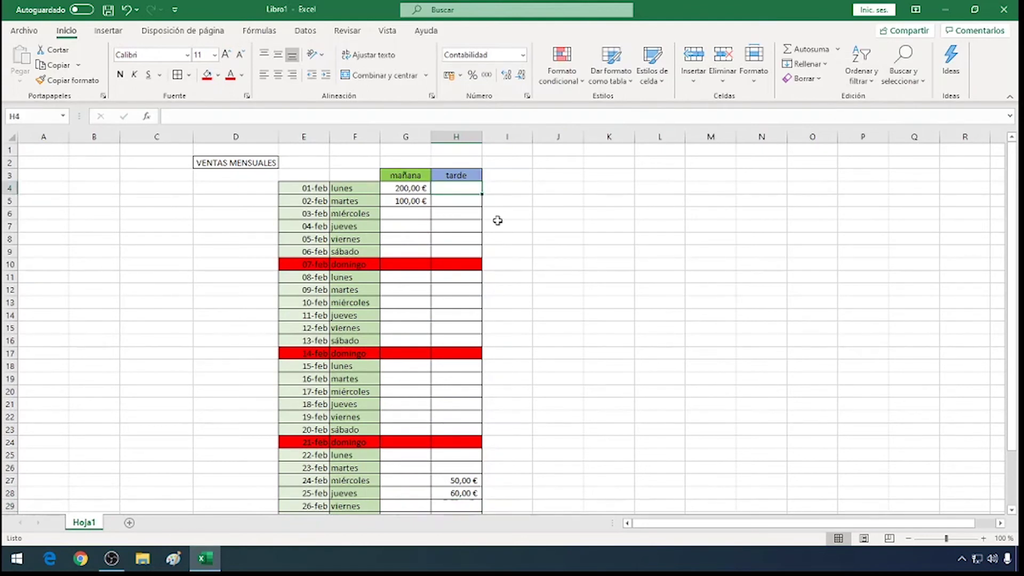
click(411, 191)
click(435, 192)
text(500)
key(Return)
text(300)
key(Return)
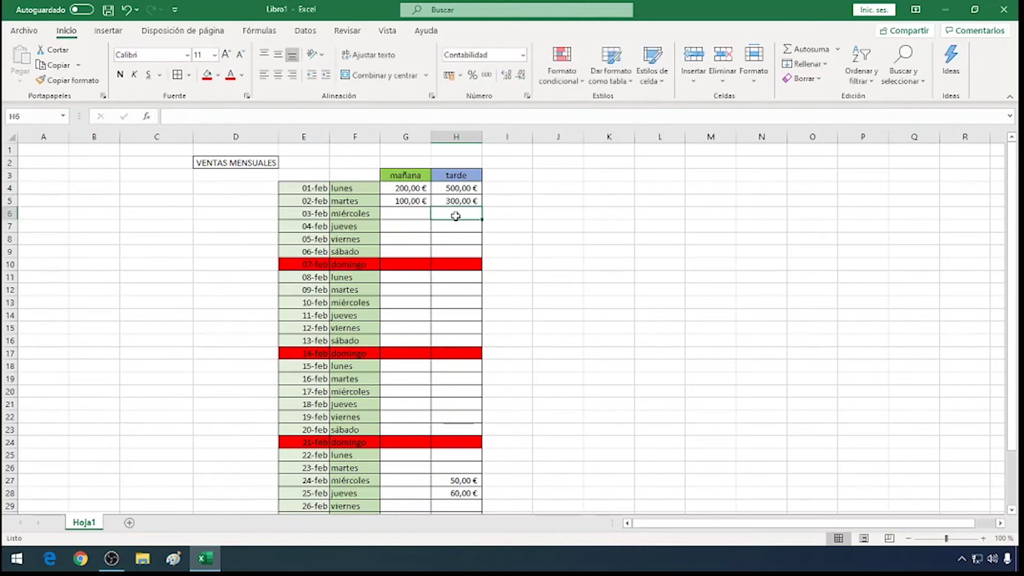
Step: Record the 03-feb sales: 10 in the morning (G6) and 600 in the afternoon (H6)
scroll(469, 307, down, 1)
scroll(459, 331, up, 1)
scroll(431, 313, down, 1)
scroll(431, 313, up, 1)
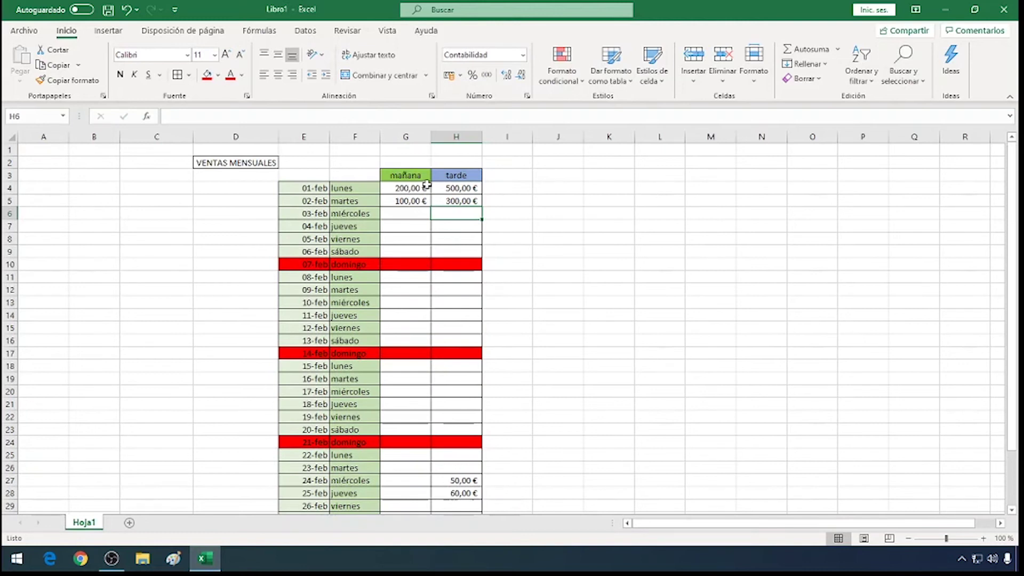
scroll(453, 352, down, 1)
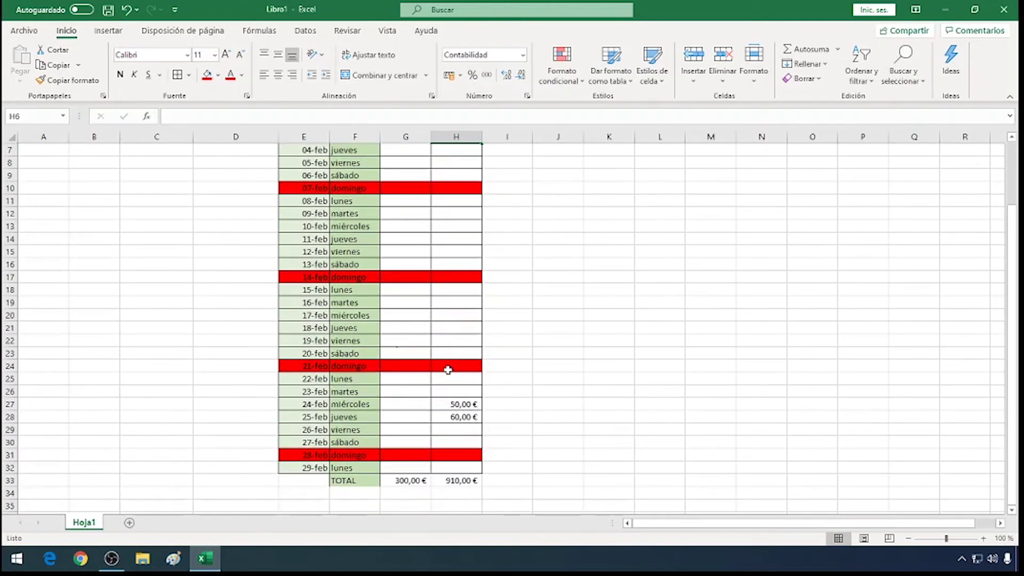
scroll(448, 368, up, 1)
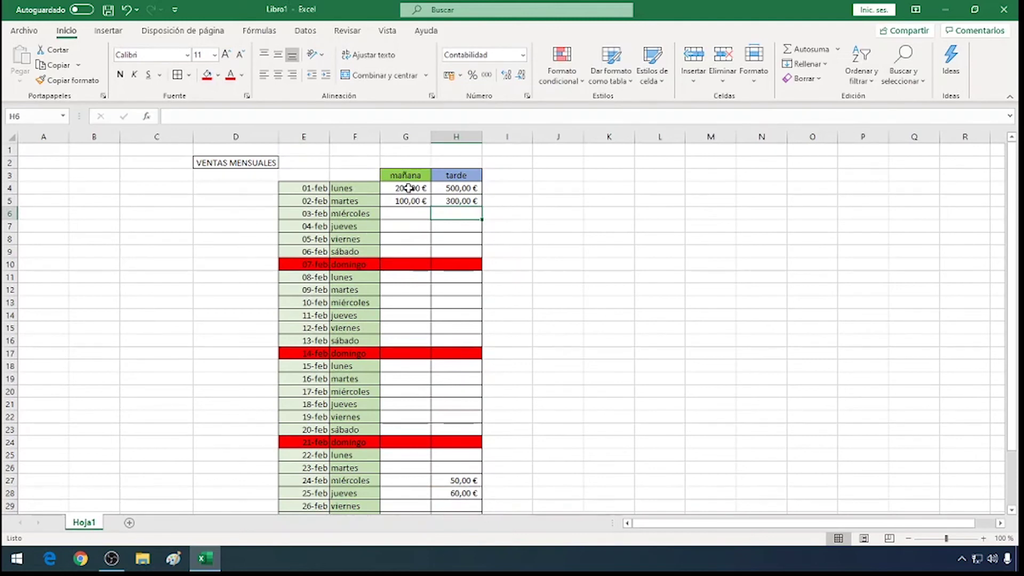
click(412, 215)
text(10)
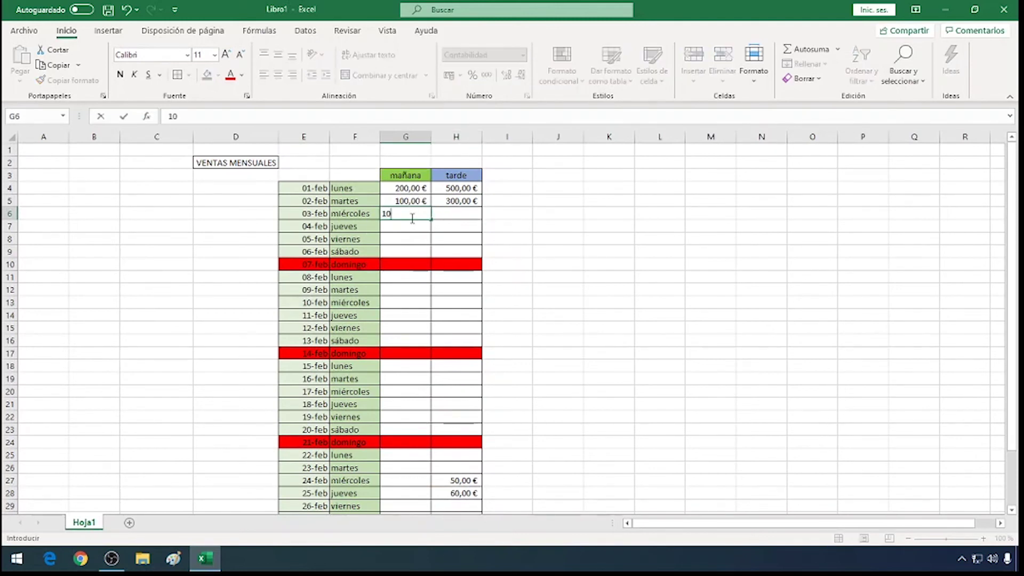
click(462, 215)
text(600)
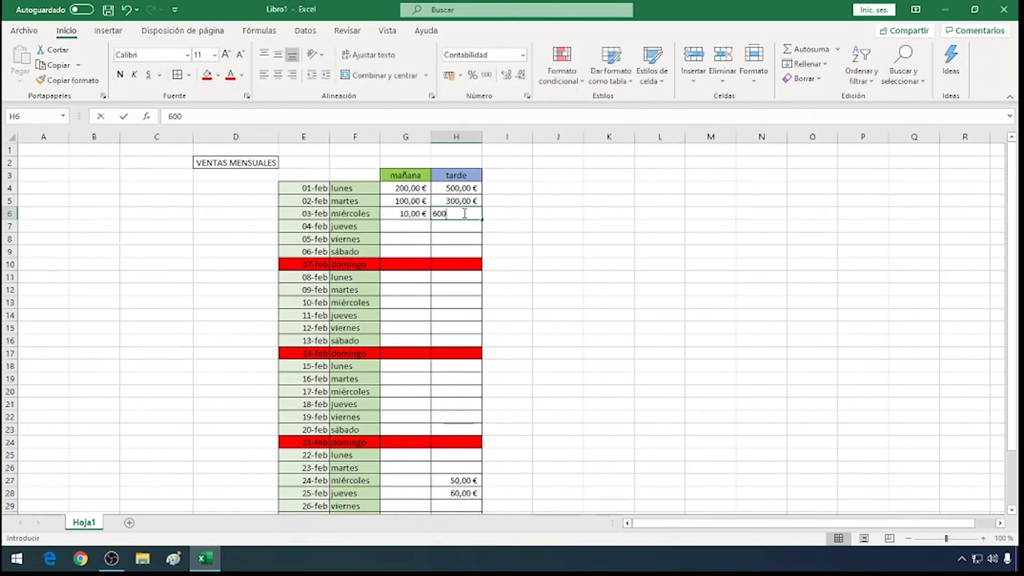
click(425, 228)
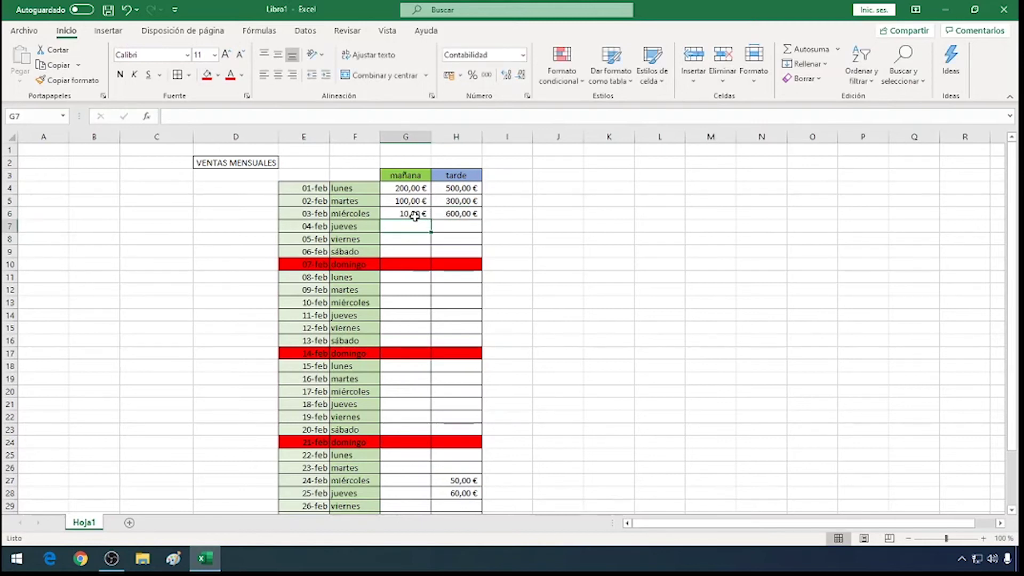
click(453, 215)
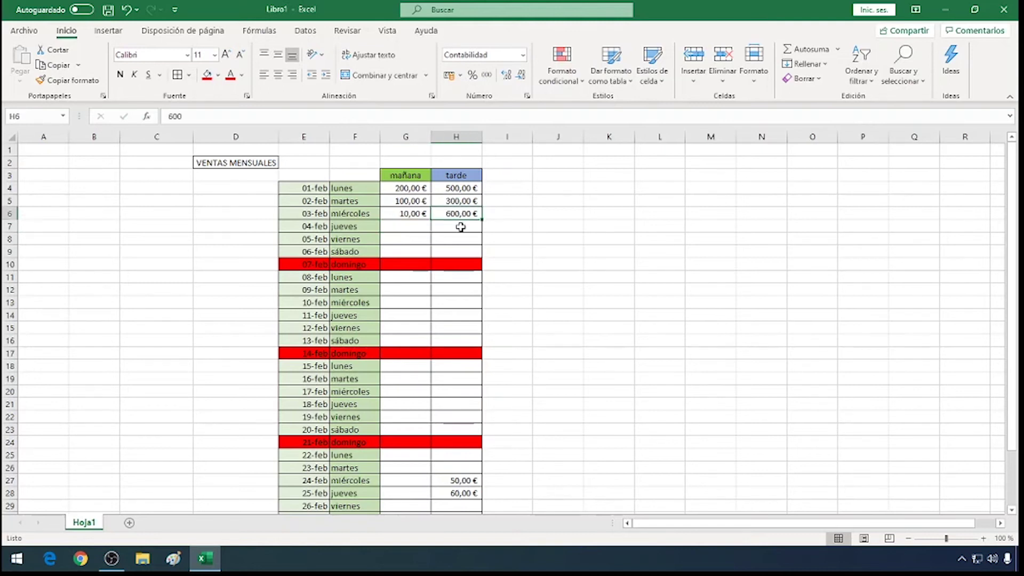
Step: Check the TOTAL row formulas in G33 and H33, now 310,00 € and 1.510,00 €
scroll(461, 227, down, 1)
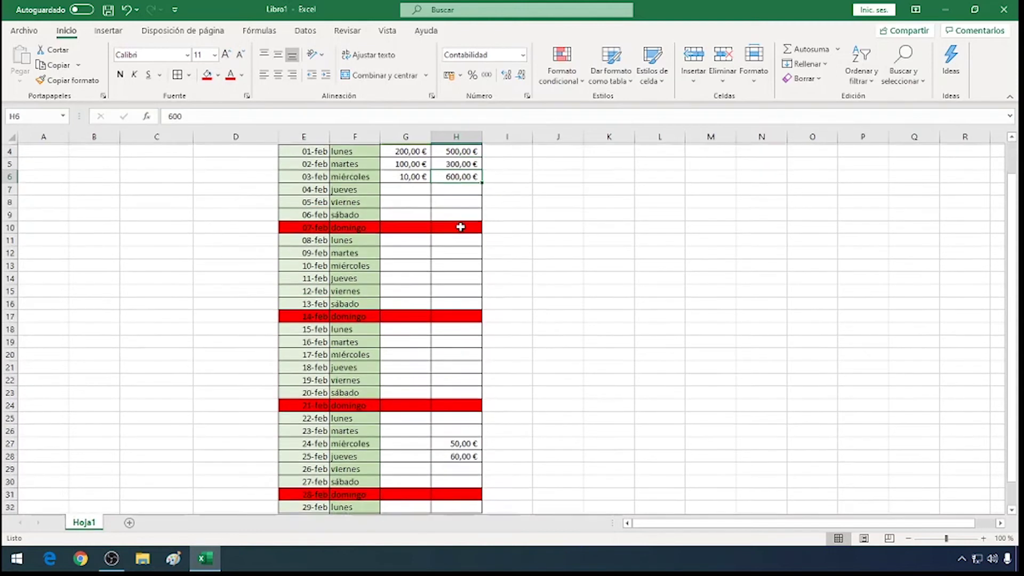
scroll(460, 227, down, 2)
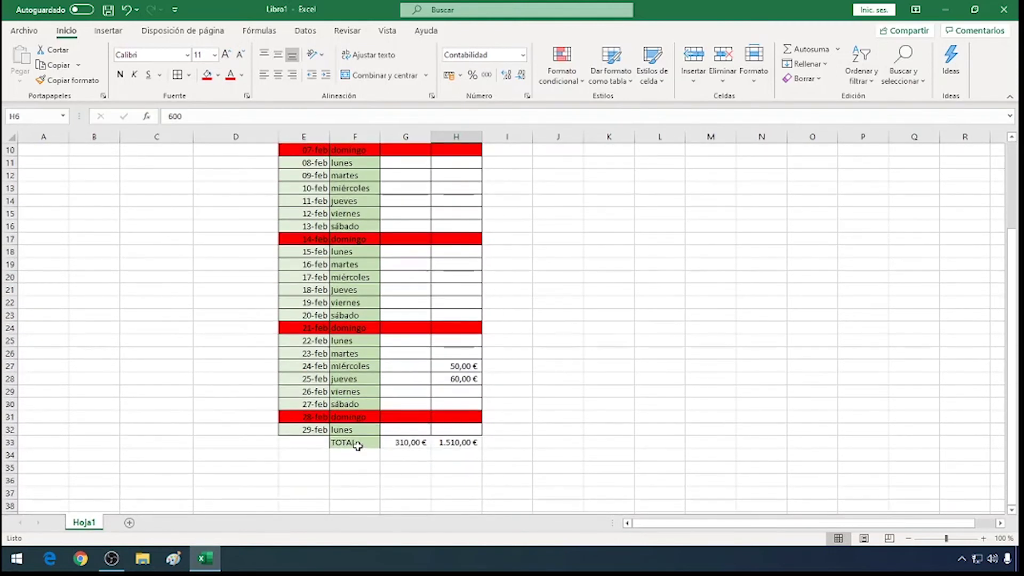
click(356, 444)
click(408, 444)
click(434, 445)
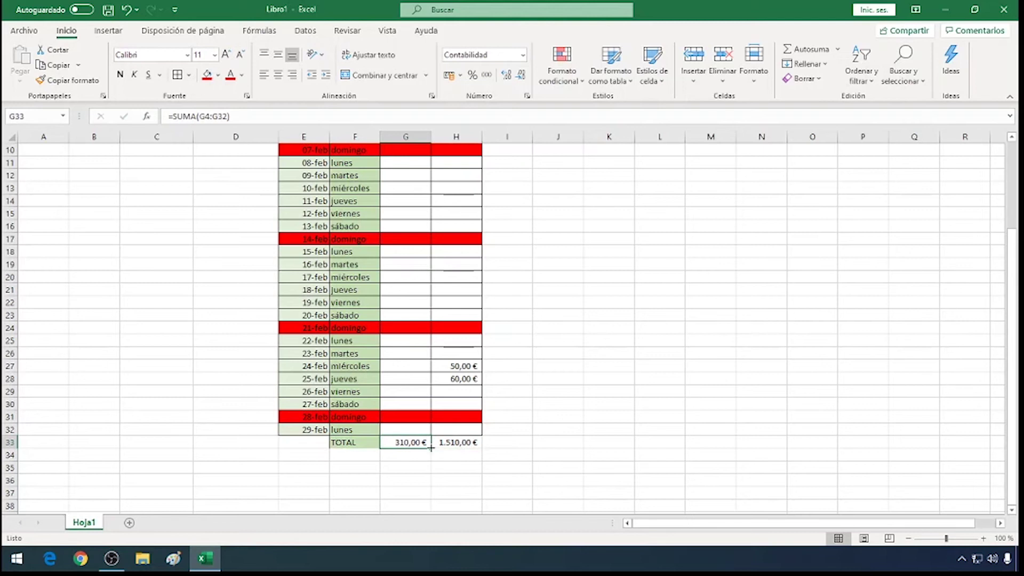
Step: Type 'TOTAL DE VENTA' in J3 and widen column K to fit
scroll(476, 372, up, 1)
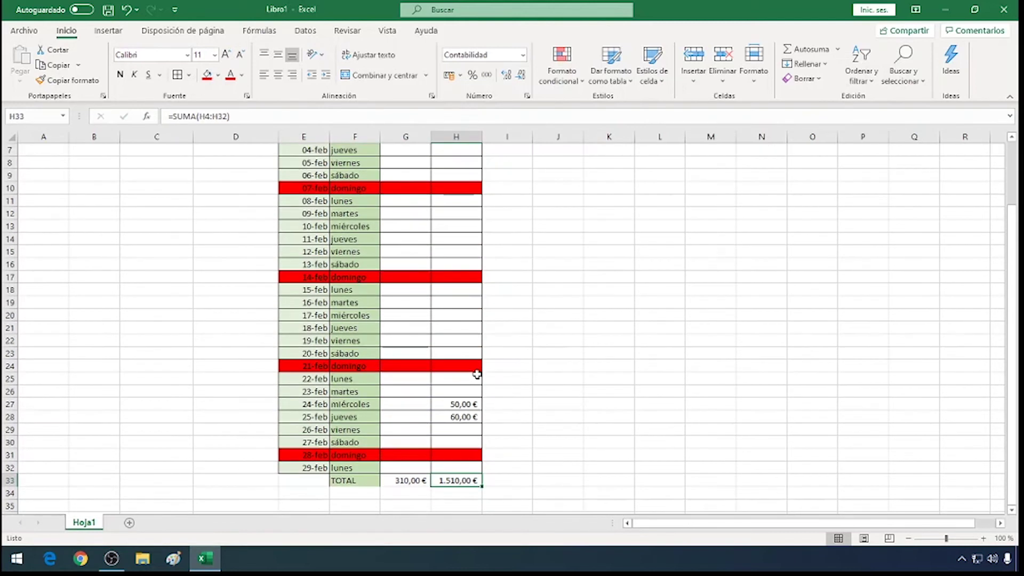
scroll(476, 374, up, 1)
scroll(476, 375, up, 1)
click(538, 177)
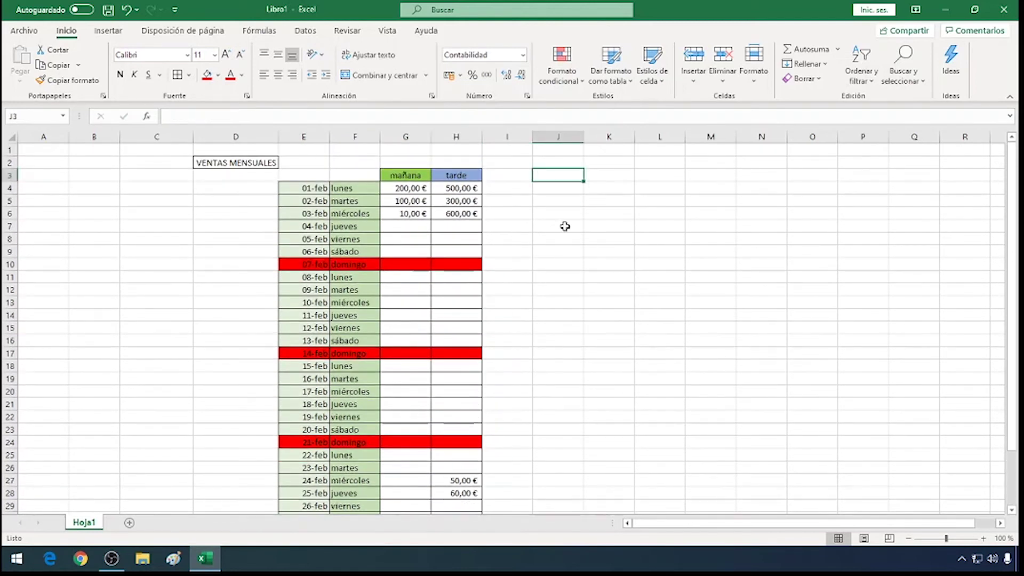
text(TOTAL)
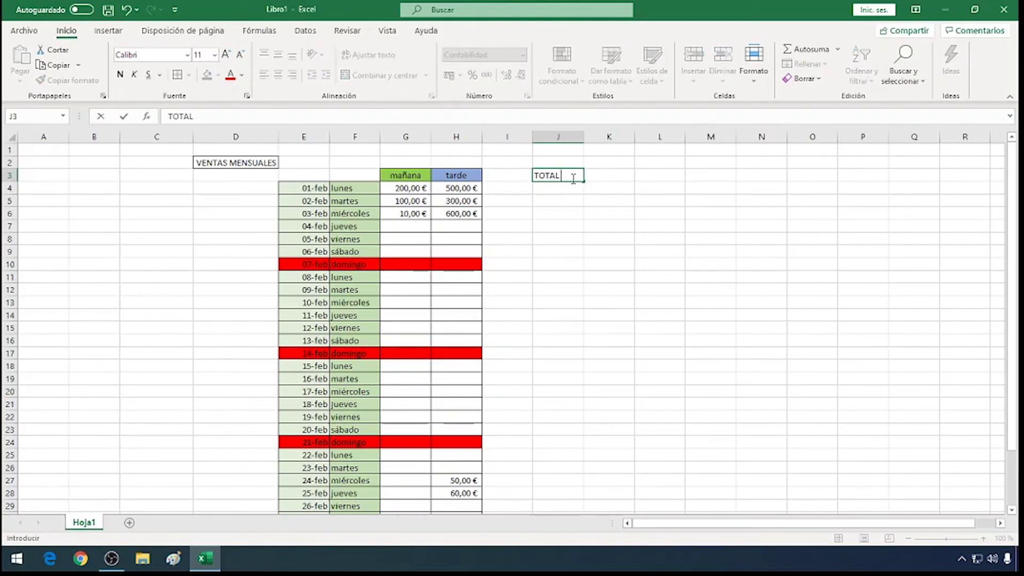
text( DE VENTA)
key(Return)
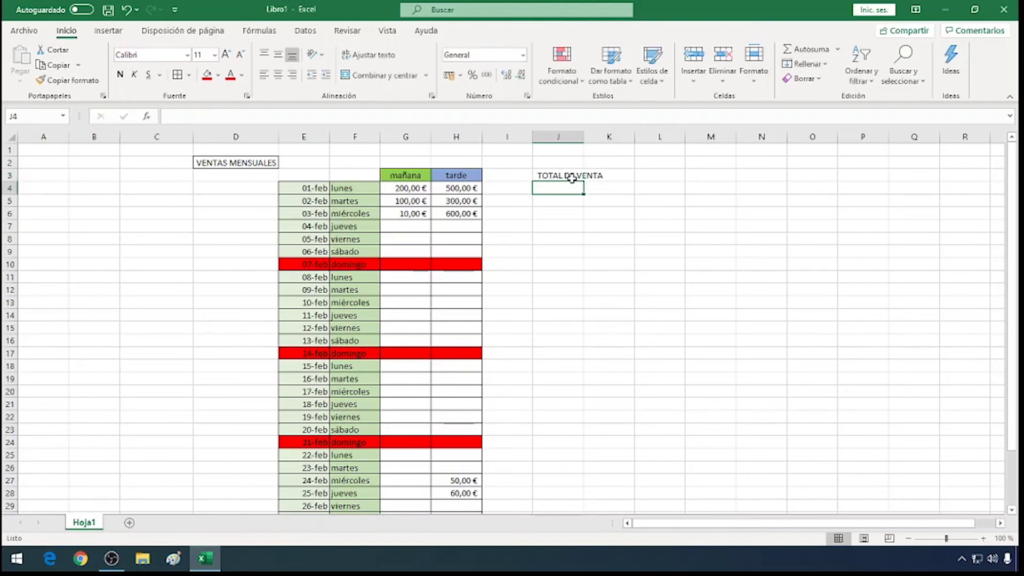
click(655, 174)
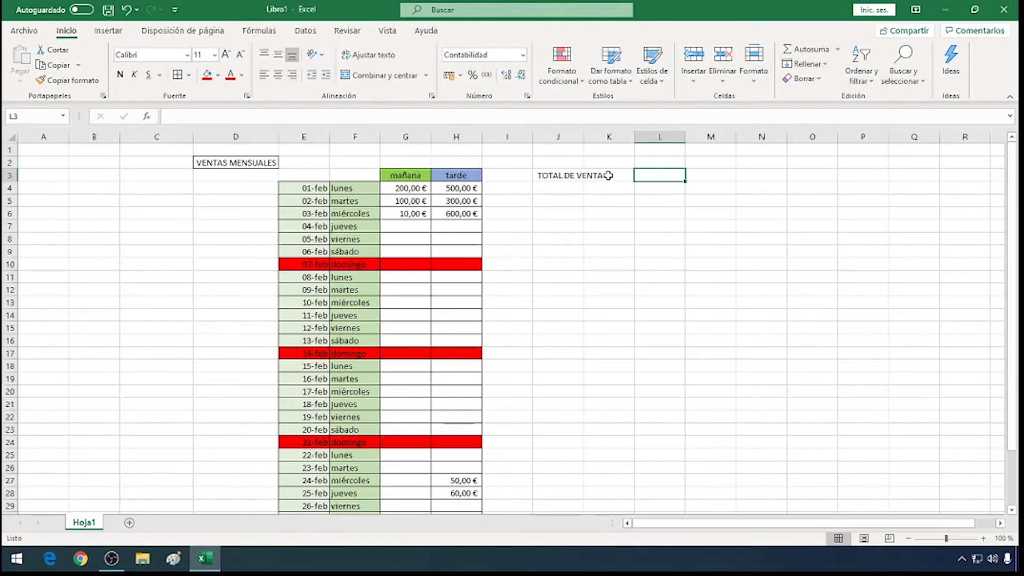
drag(634, 137, 665, 136)
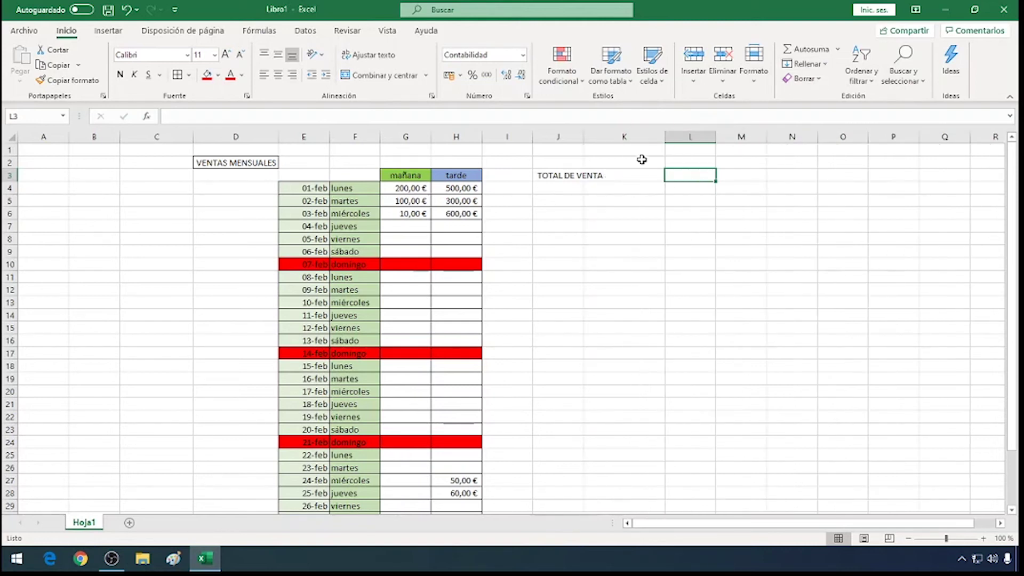
click(621, 175)
click(560, 175)
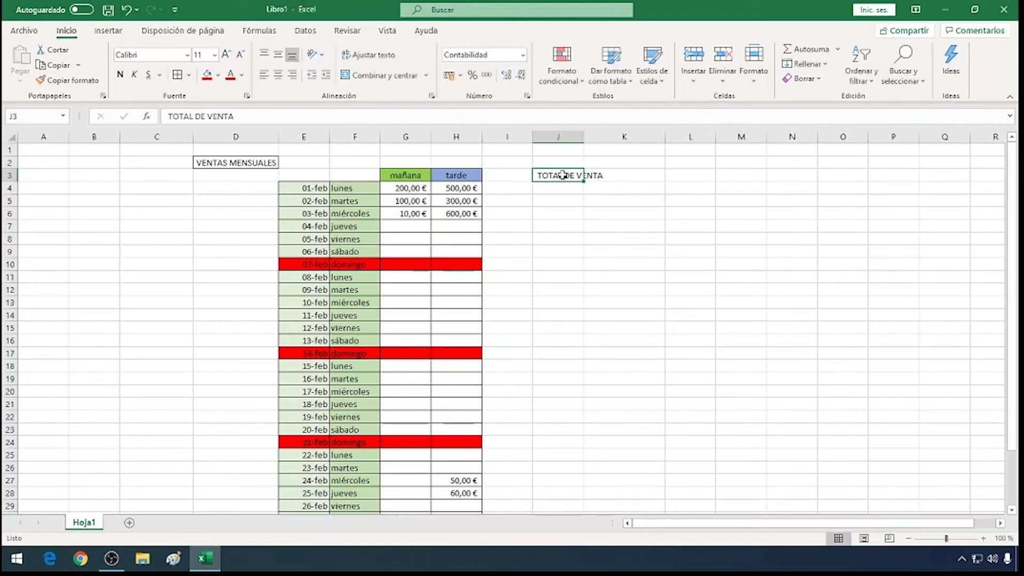
Step: Extend the J3 label to 'TOTAL DE VENTA POR LA MAÑANA' in the formula bar
click(271, 115)
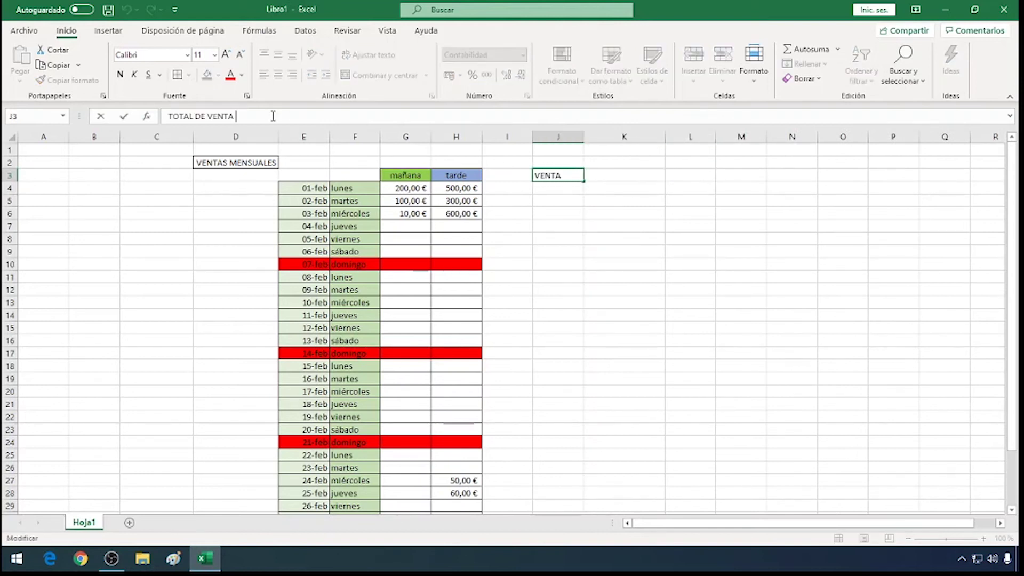
text(,AÑAM)
key(BackSpace)
key(BackSpace)
key(BackSpace)
key(BackSpace)
key(BackSpace)
key(BackSpace)
text(POR LA MAÑAN)
click(591, 248)
Step: Enter 'TOTAL DE VENTA POR LA TARDE' in J4
click(566, 190)
text(TOTAL DE )
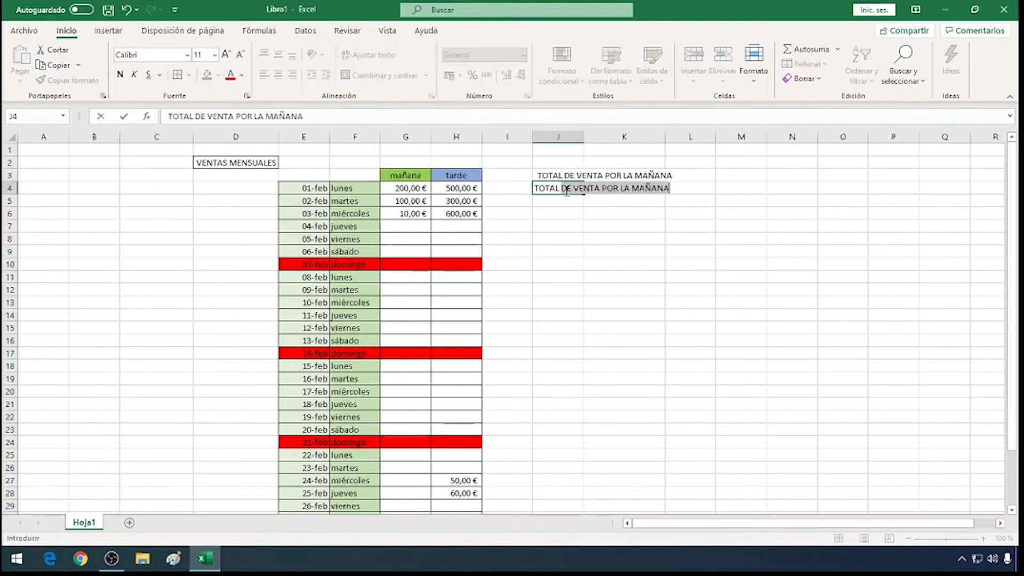
text(VENTA POR LA TARDE)
key(Return)
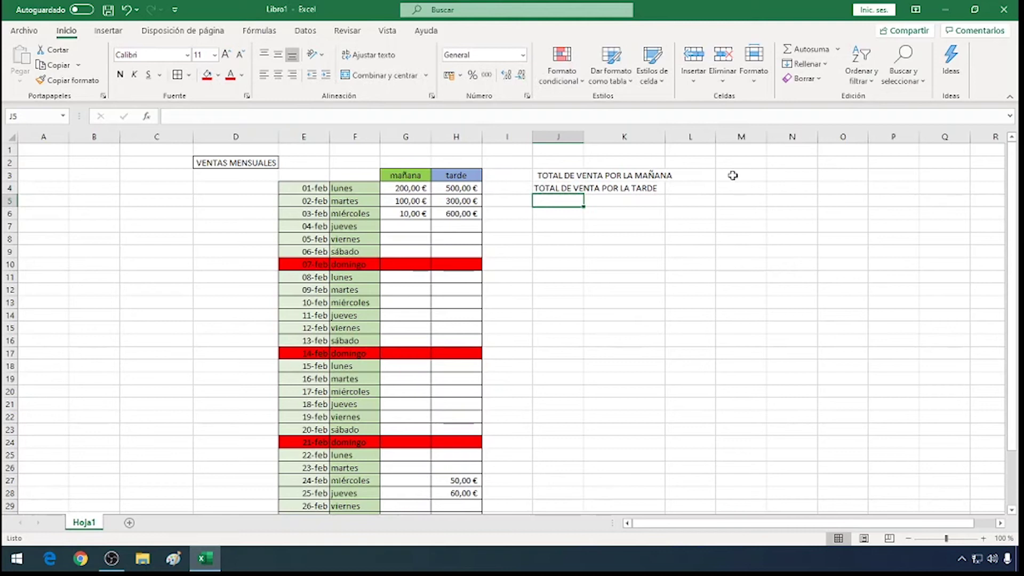
click(732, 176)
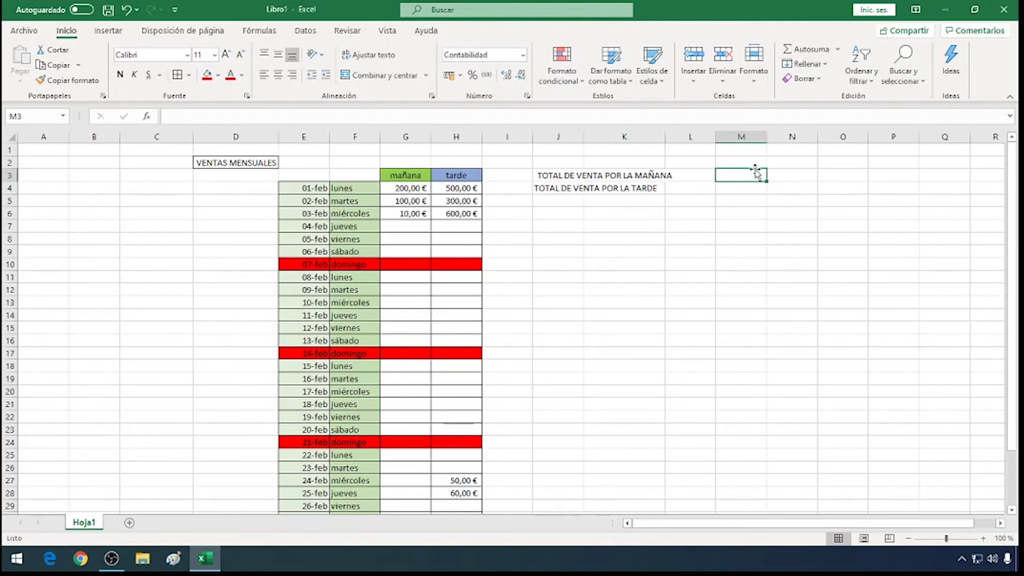
Step: AutoSum the morning column G4:G32 into M3 and the afternoon column H4:H32 into M4
click(805, 50)
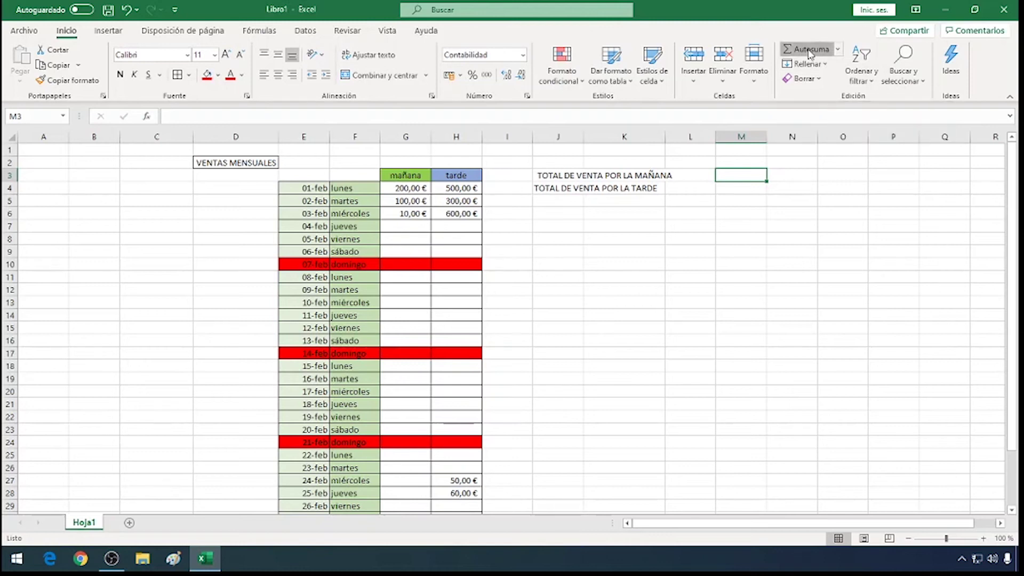
mouse_move(416, 188)
mouse_down()
mouse_move(392, 407)
mouse_move(409, 483)
mouse_up()
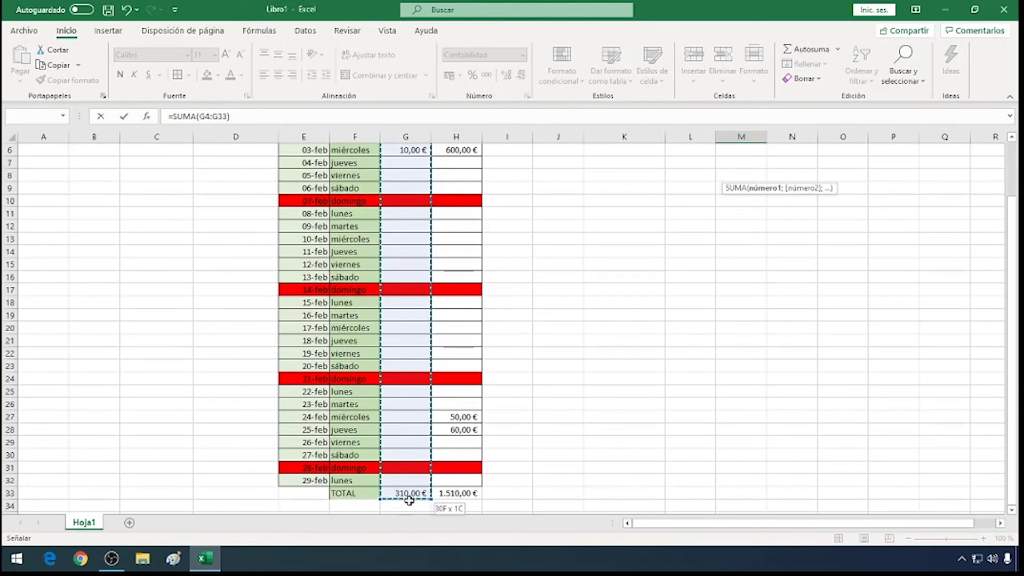
key(Return)
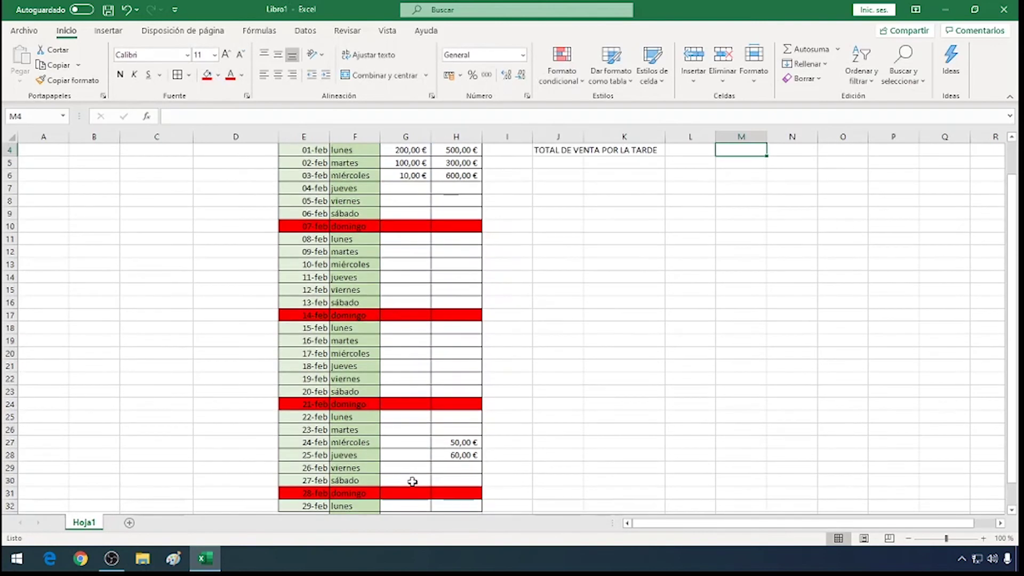
scroll(670, 308, up, 1)
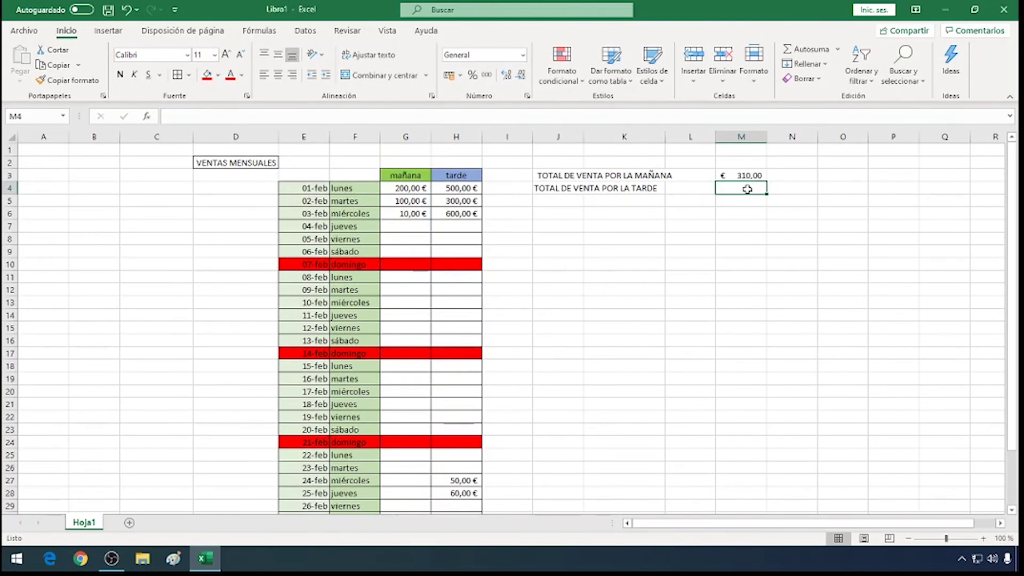
click(806, 49)
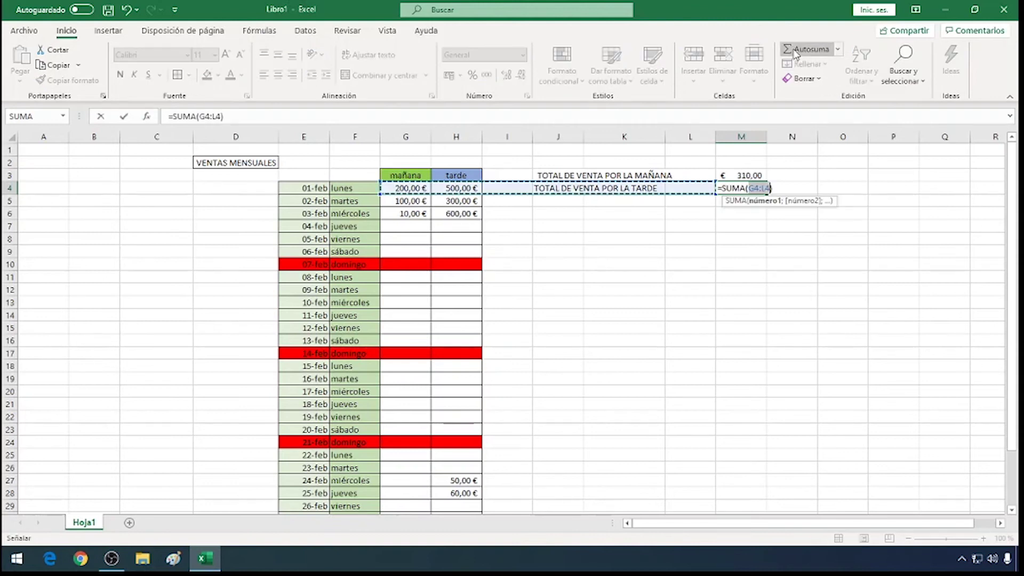
drag(460, 186, 459, 480)
key(Return)
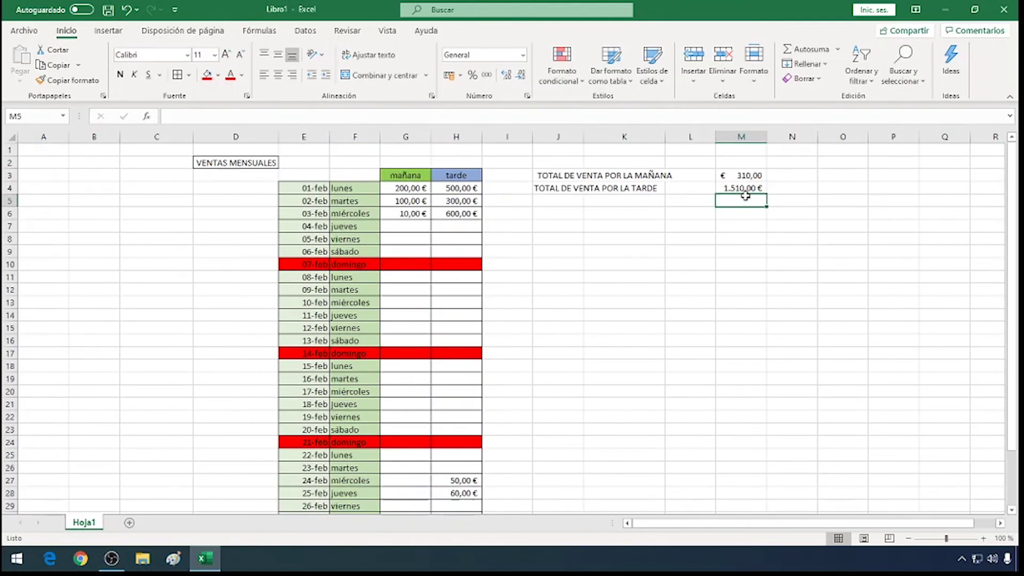
Step: Apply the € Español (España) accounting format to the morning total in M3
click(739, 177)
click(724, 192)
click(731, 186)
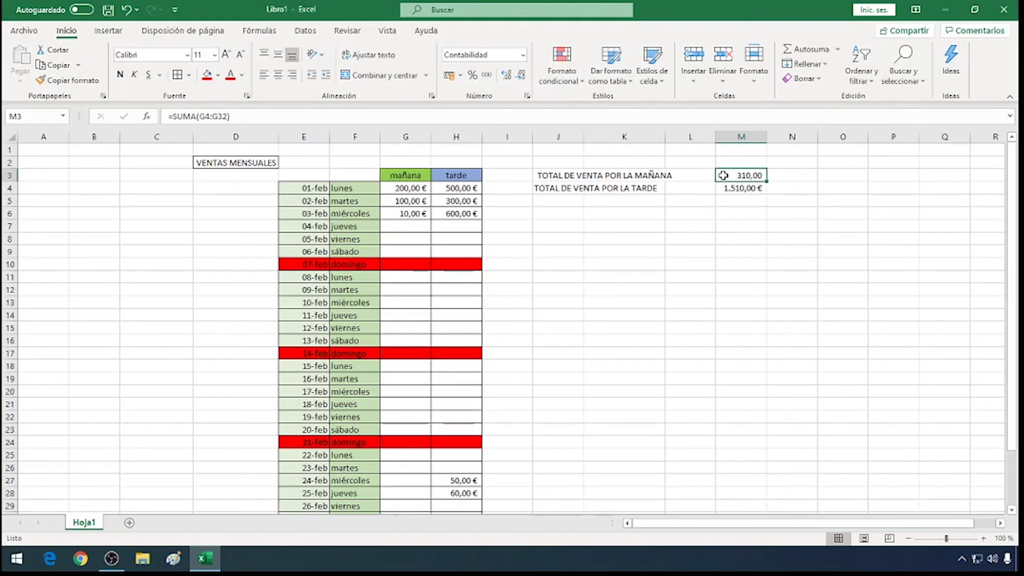
click(459, 75)
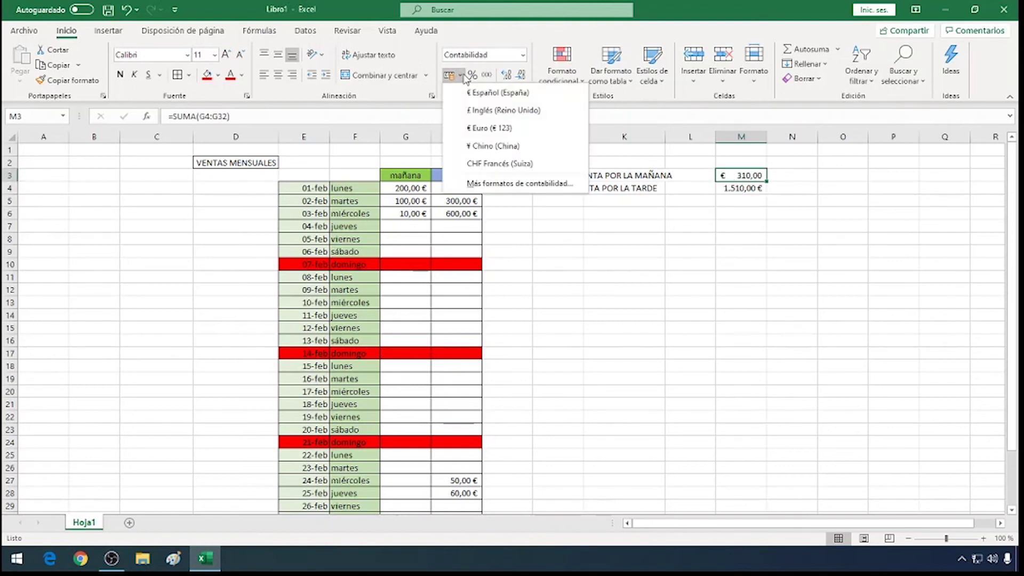
click(475, 95)
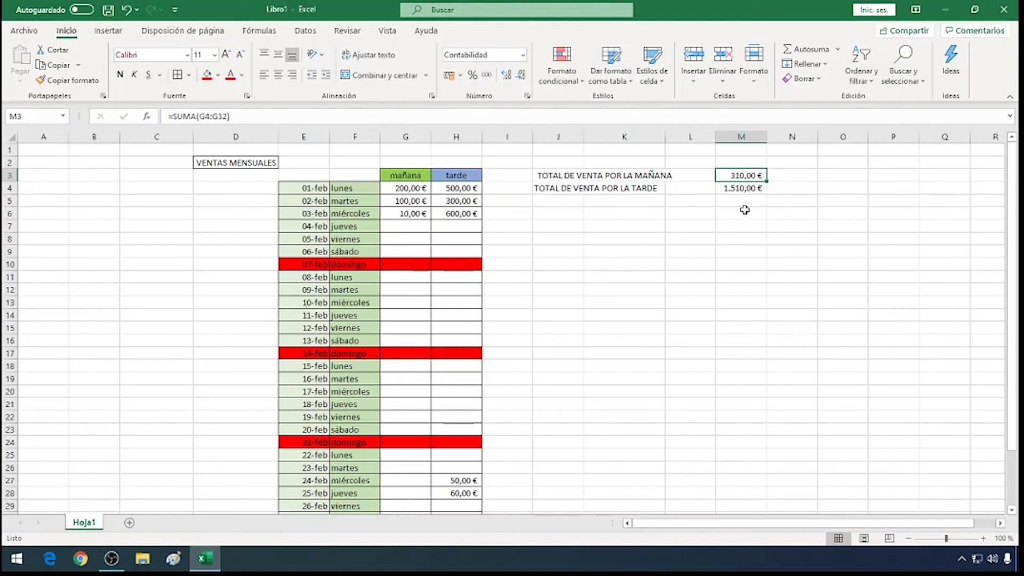
click(745, 211)
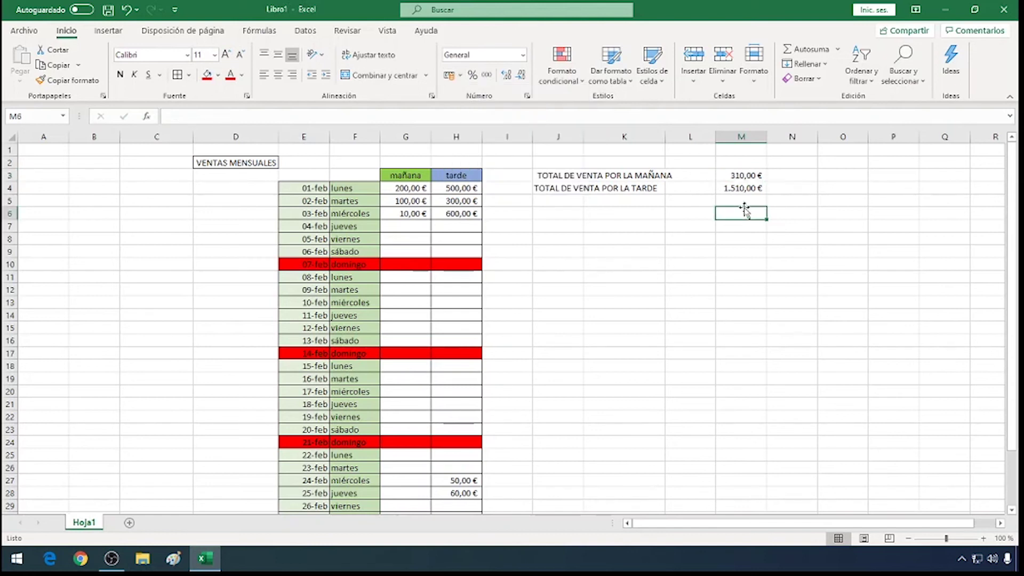
Step: Merge and centre the total labels across J3:L3 and J4:L4
click(555, 176)
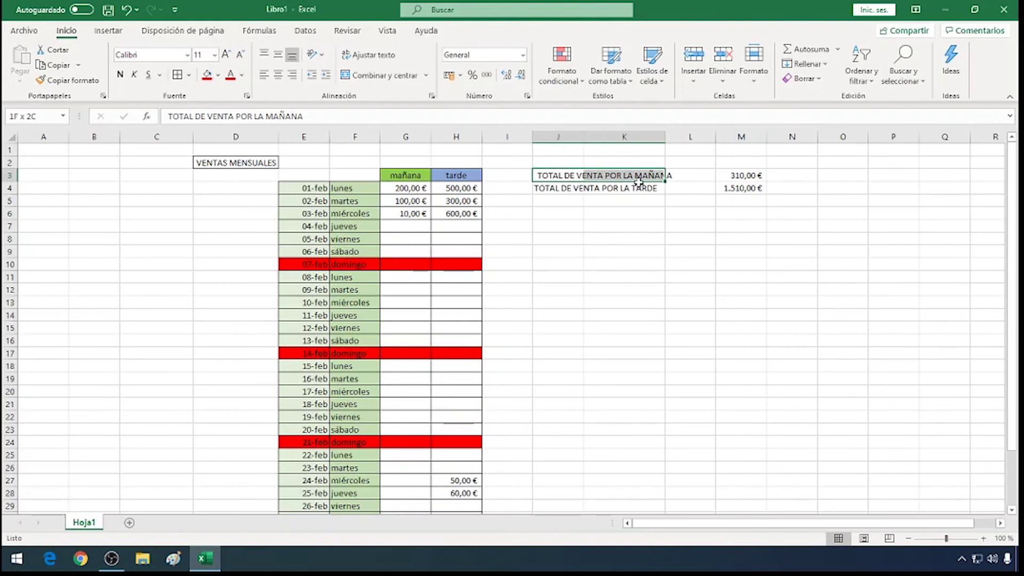
drag(556, 177, 685, 176)
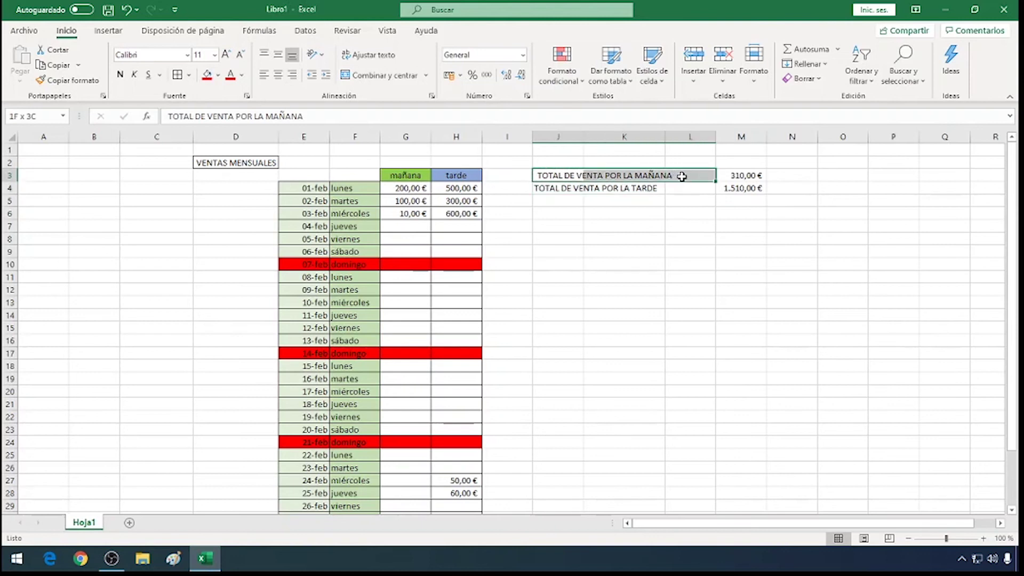
click(360, 77)
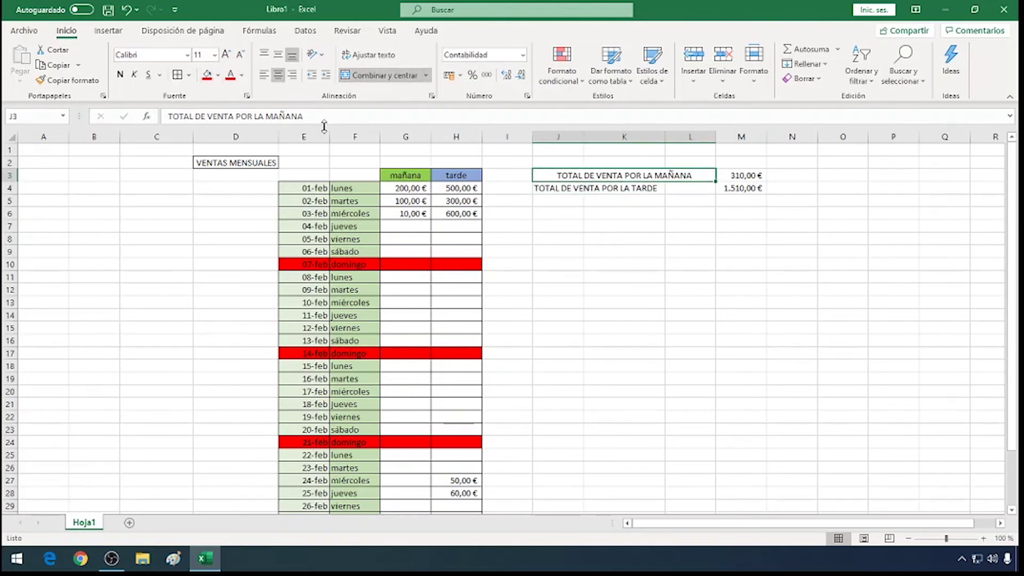
drag(560, 191, 688, 187)
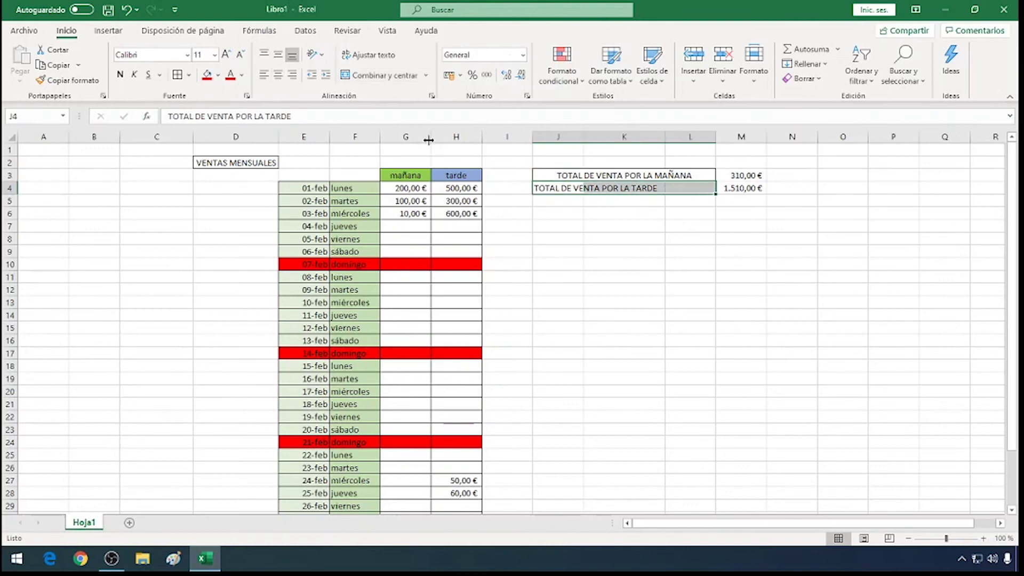
click(355, 76)
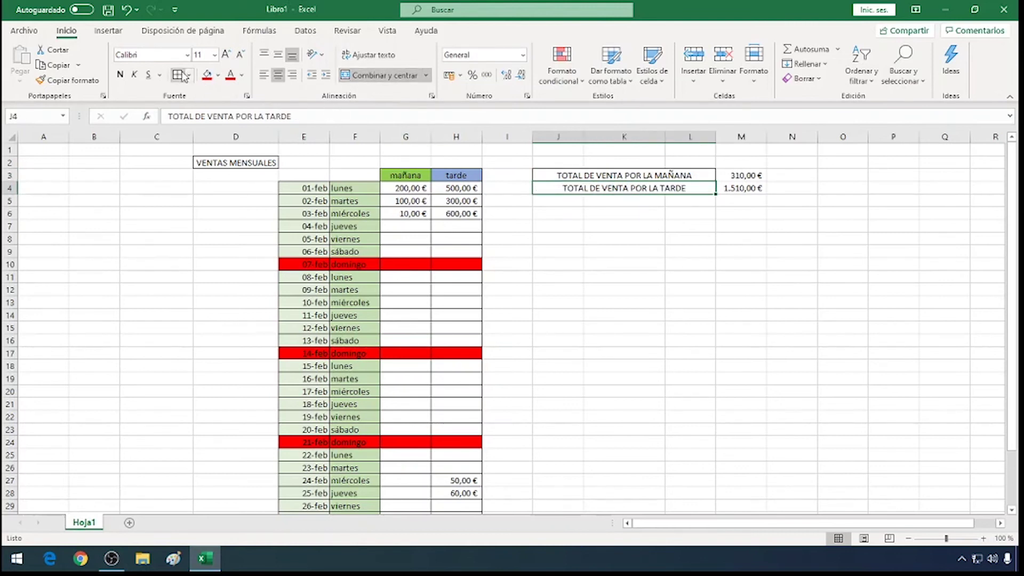
Step: Add borders around the two total values in M3:M4 and check their formulas
drag(753, 175, 752, 189)
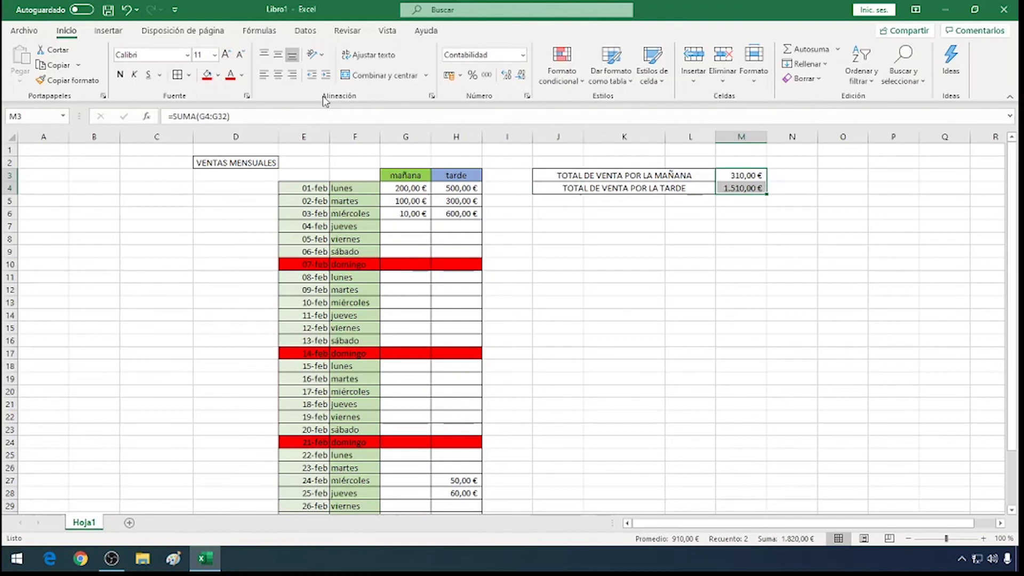
click(183, 76)
click(690, 289)
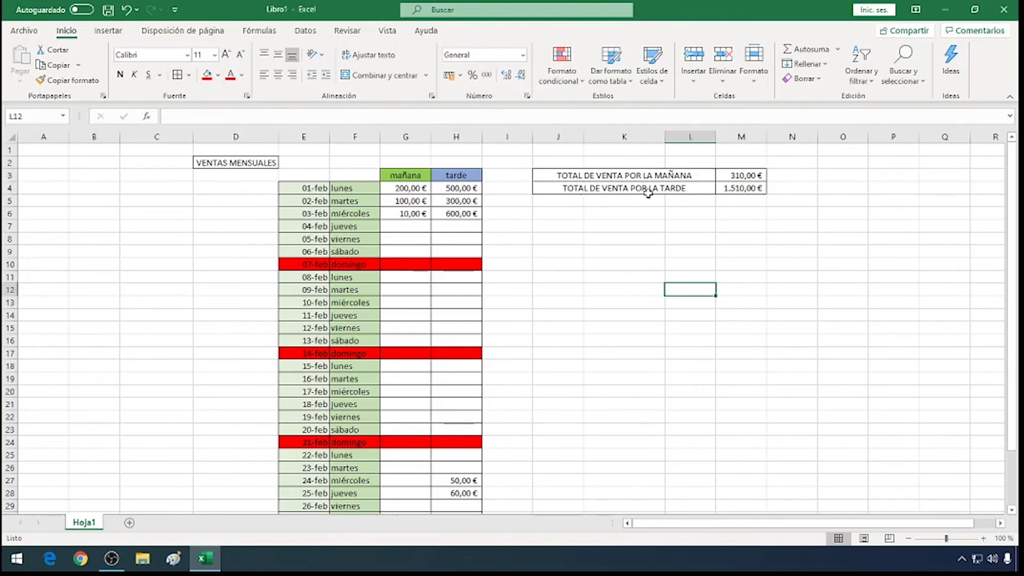
click(744, 176)
click(743, 189)
click(690, 226)
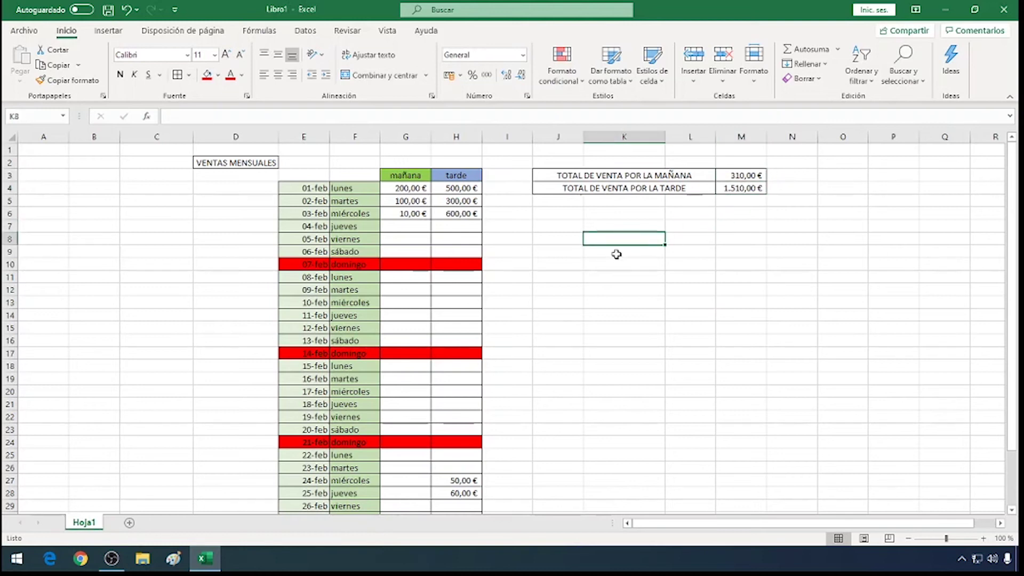
click(754, 176)
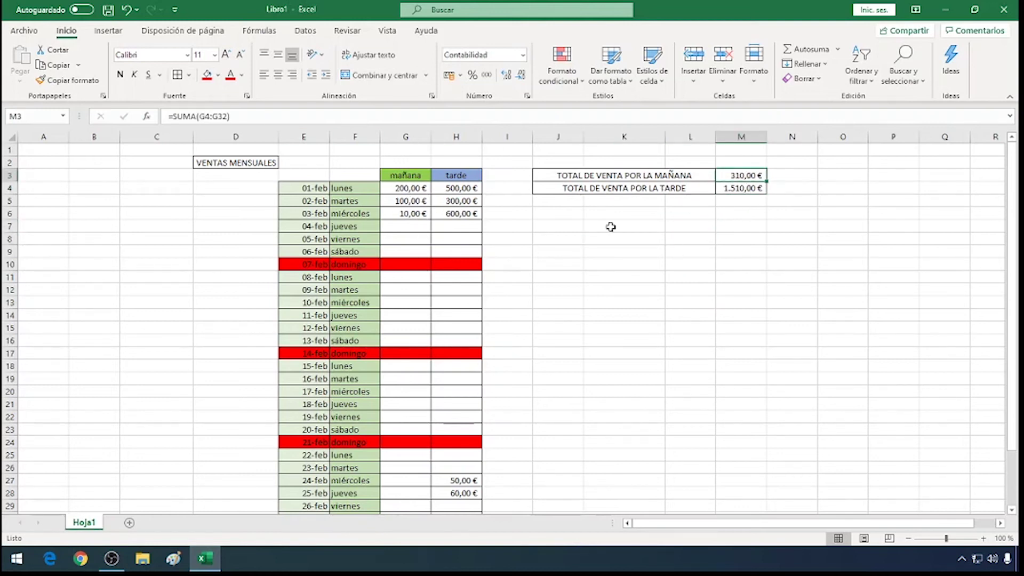
Step: Enter 5000 as the 4 February morning sale in G7, then test a much larger value there
click(412, 229)
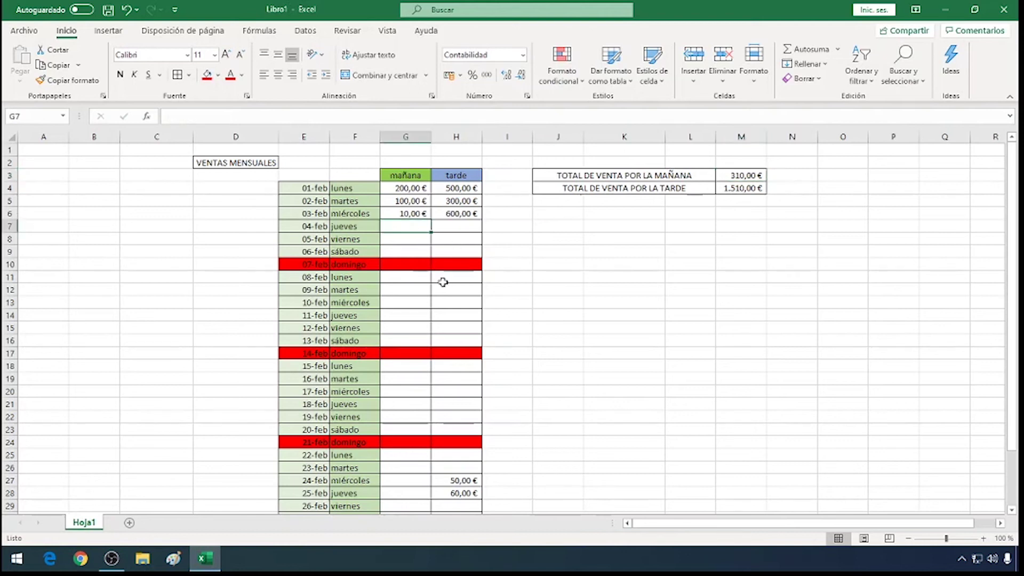
text(5000)
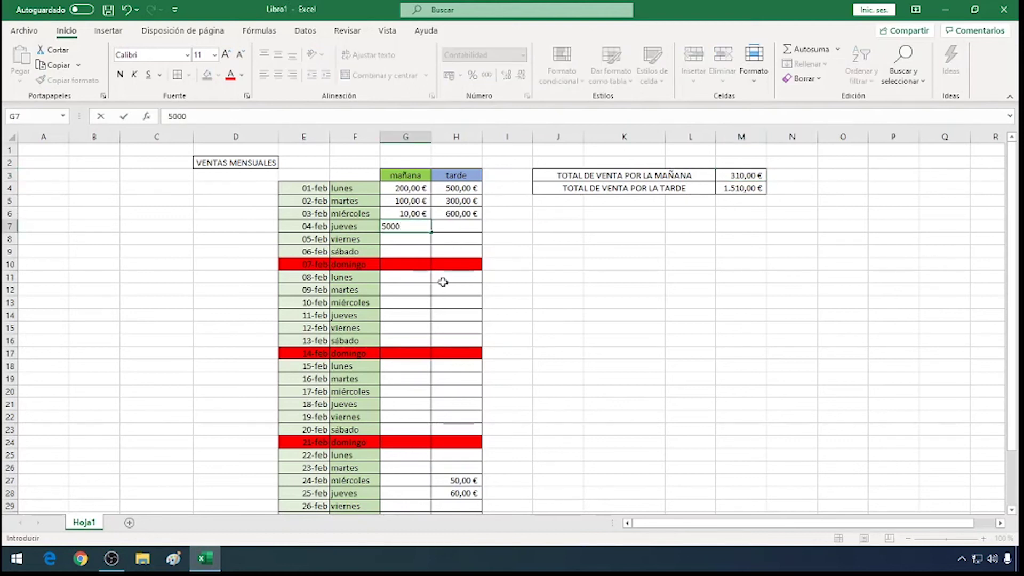
key(Return)
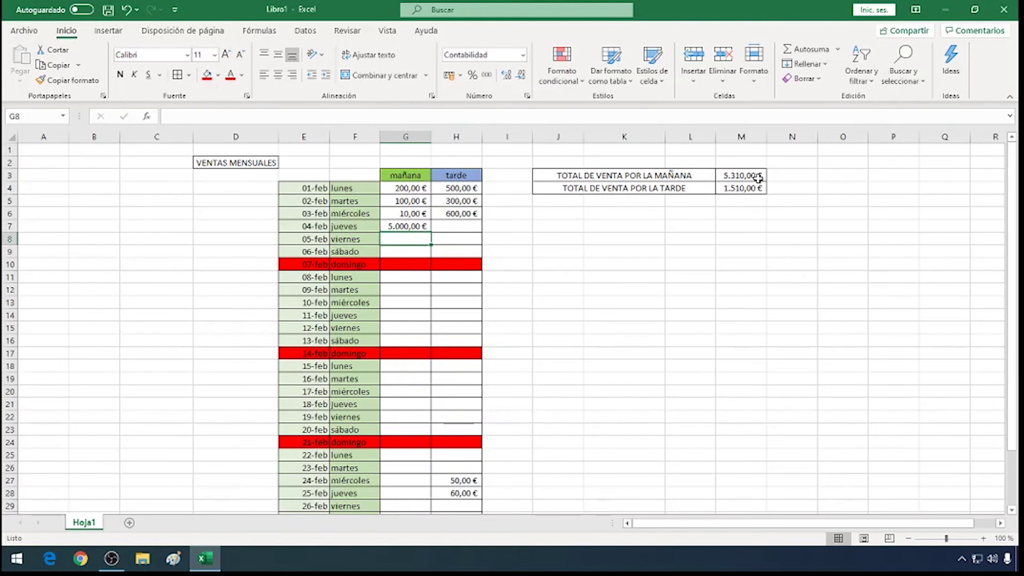
click(405, 227)
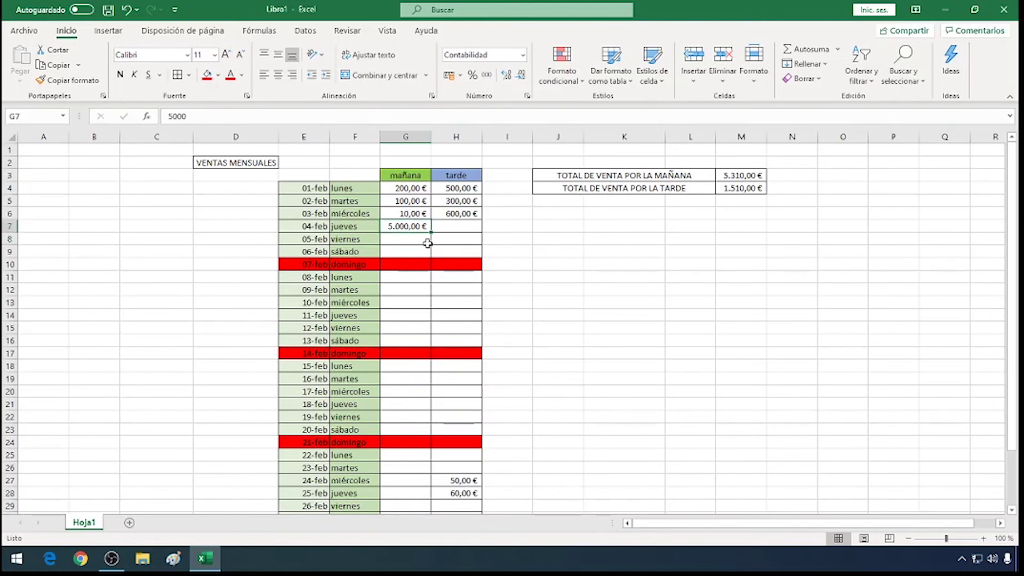
text(150)
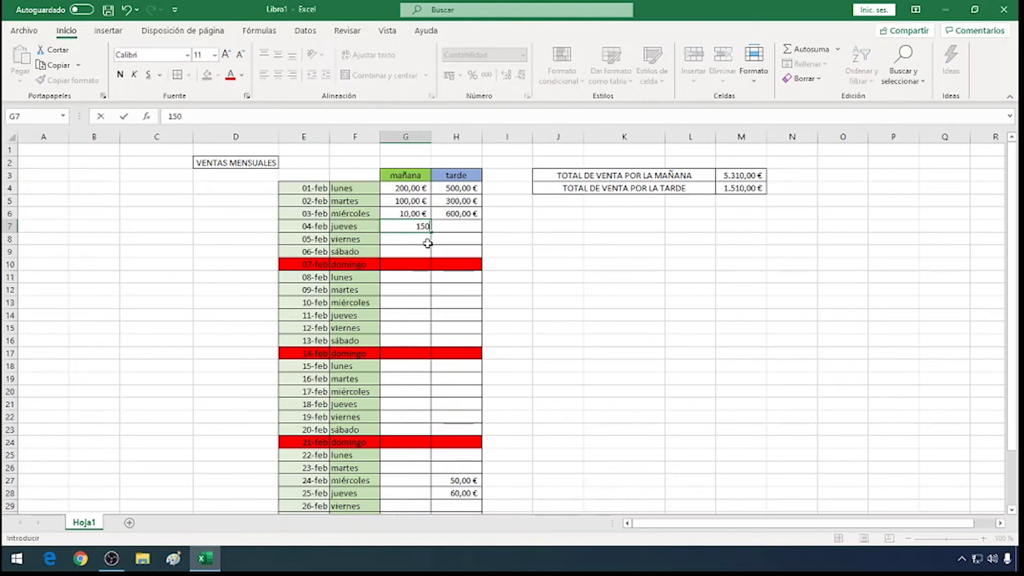
key(Return)
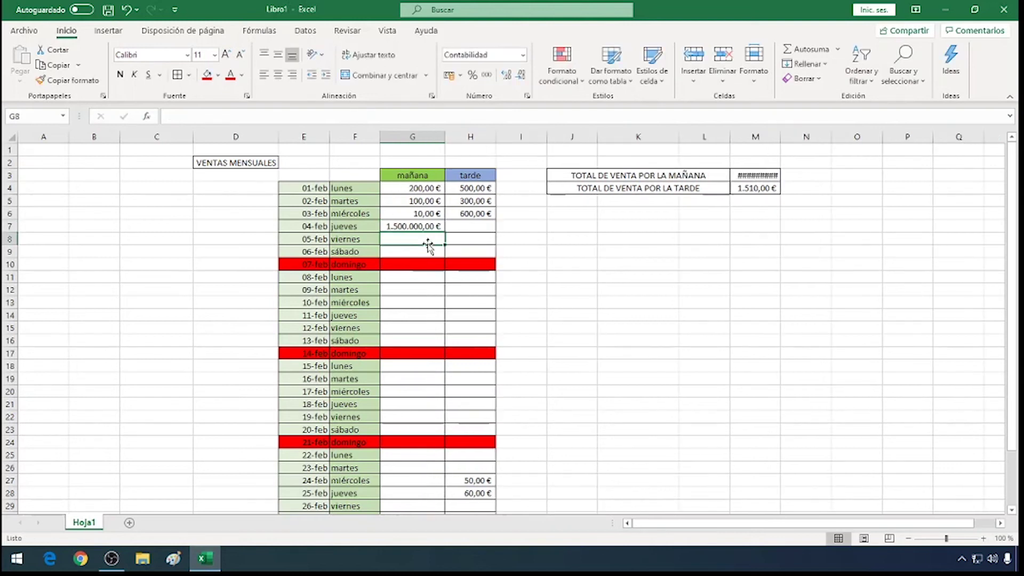
Step: Widen column M so the morning total in M3 shows instead of ####
click(763, 175)
click(752, 224)
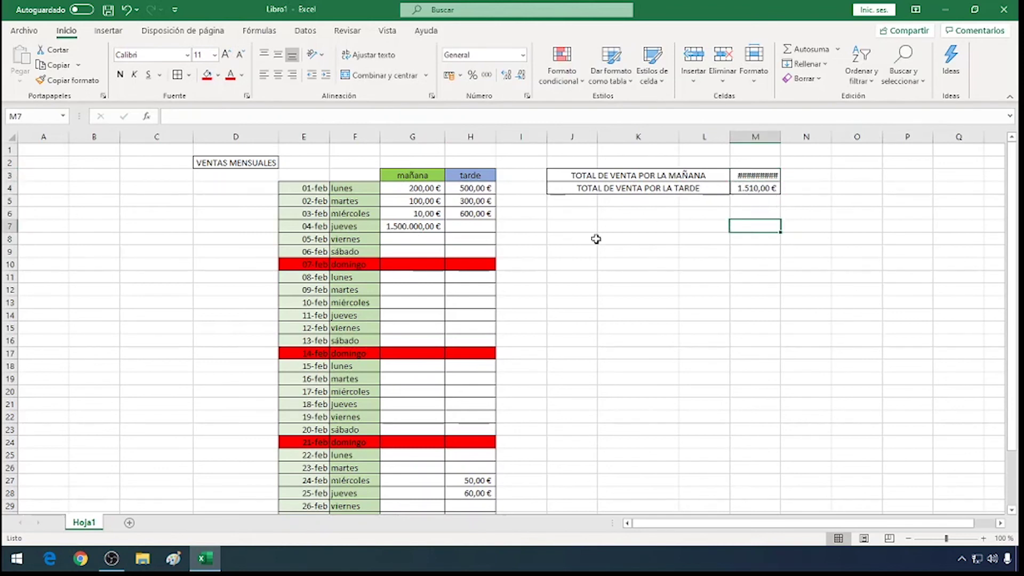
click(768, 176)
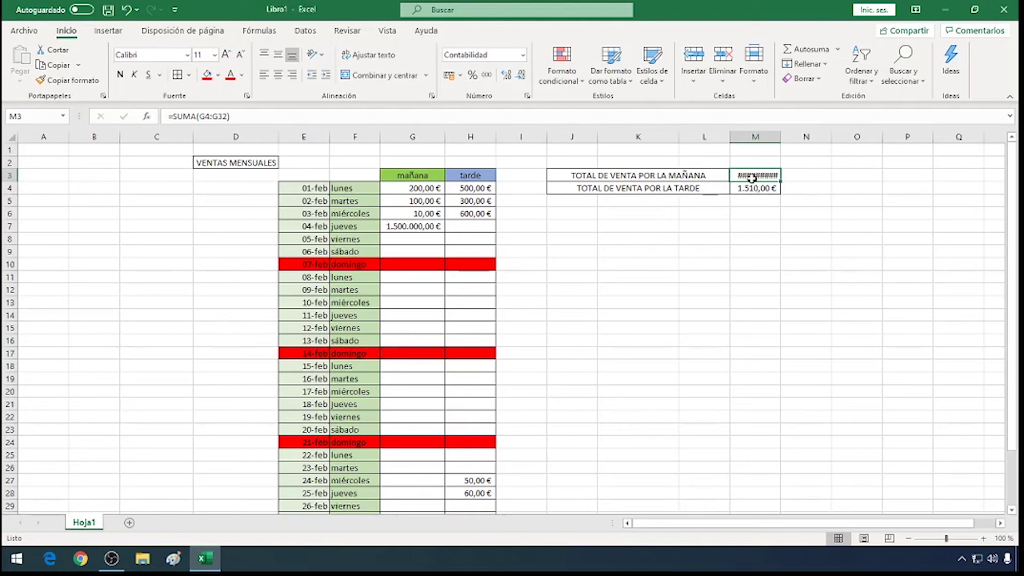
drag(782, 137, 812, 137)
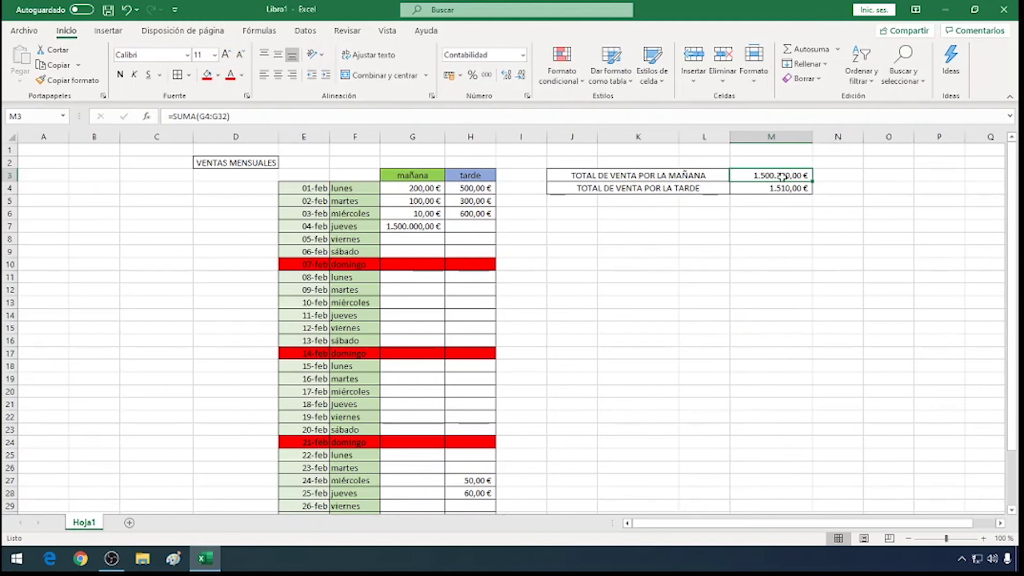
click(776, 209)
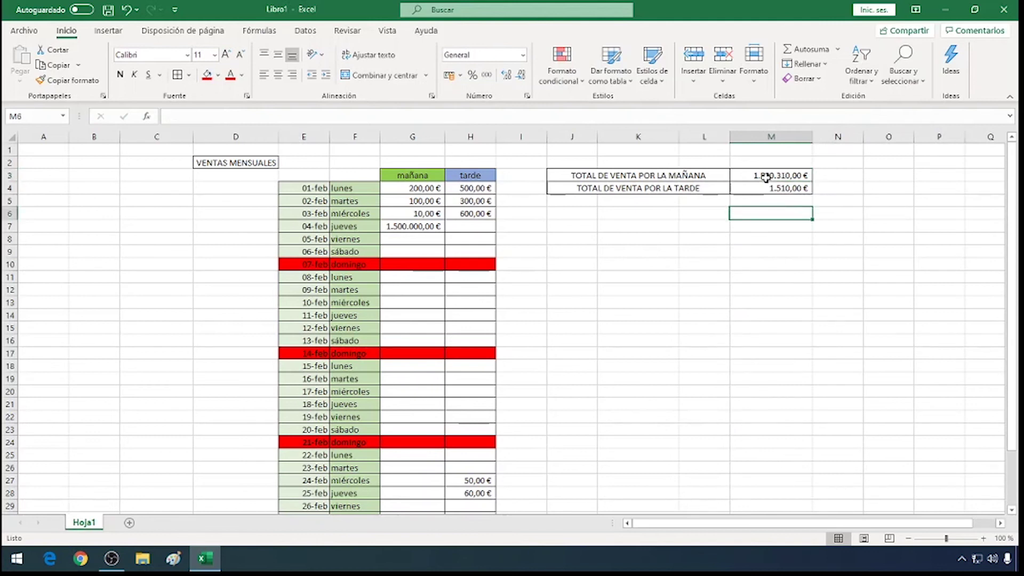
click(765, 178)
drag(813, 137, 773, 137)
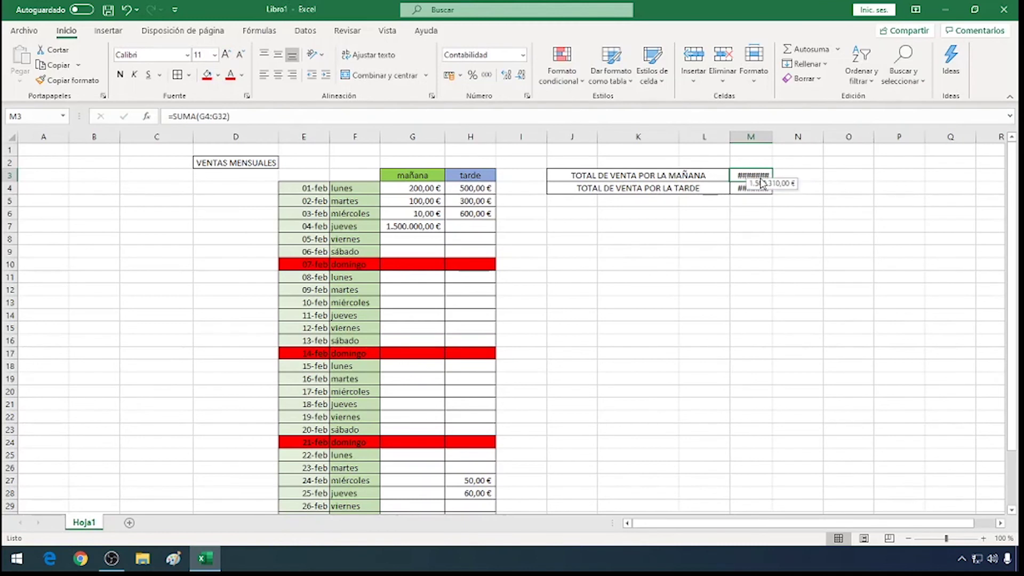
click(741, 188)
click(749, 174)
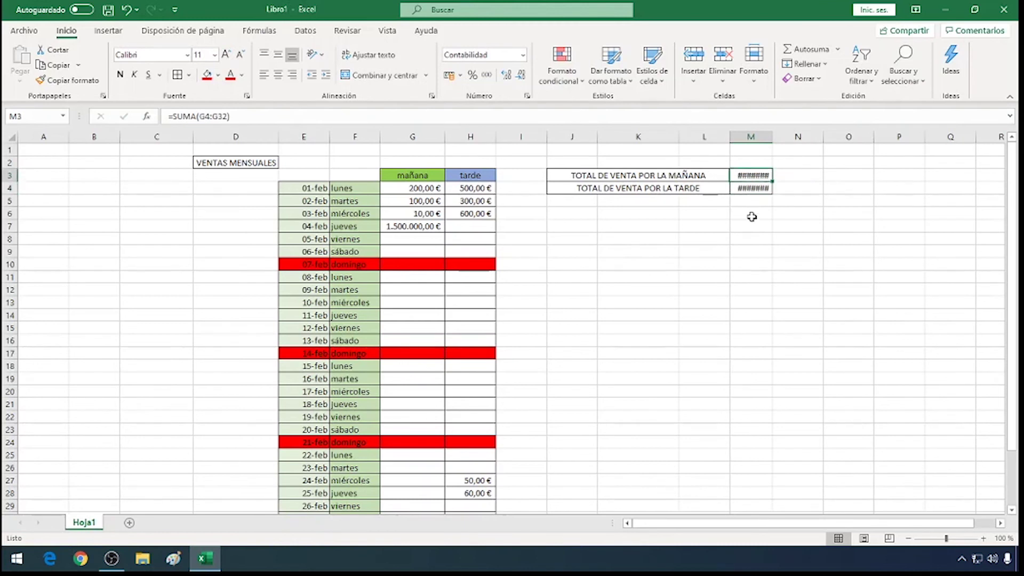
click(751, 217)
drag(773, 137, 805, 137)
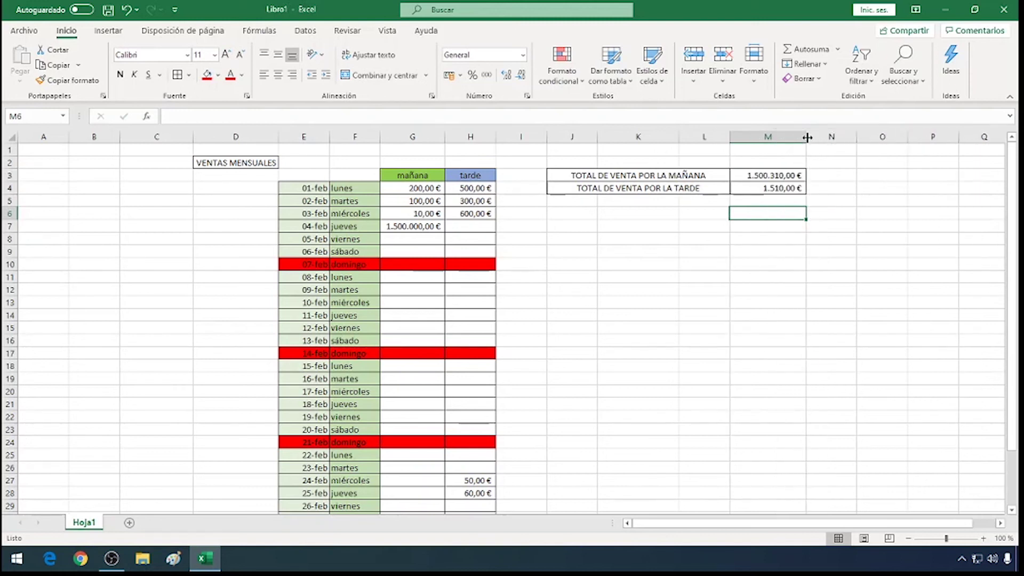
Step: Re-enter 5000 in G7 and verify the morning and afternoon total formulas
click(430, 228)
text(50)
key(Return)
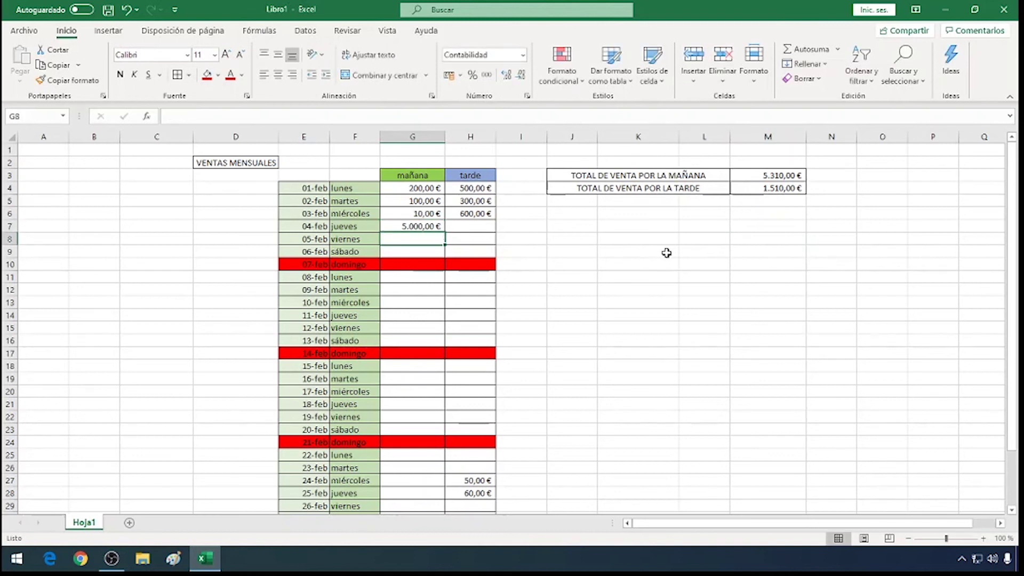
click(748, 176)
click(753, 190)
click(748, 214)
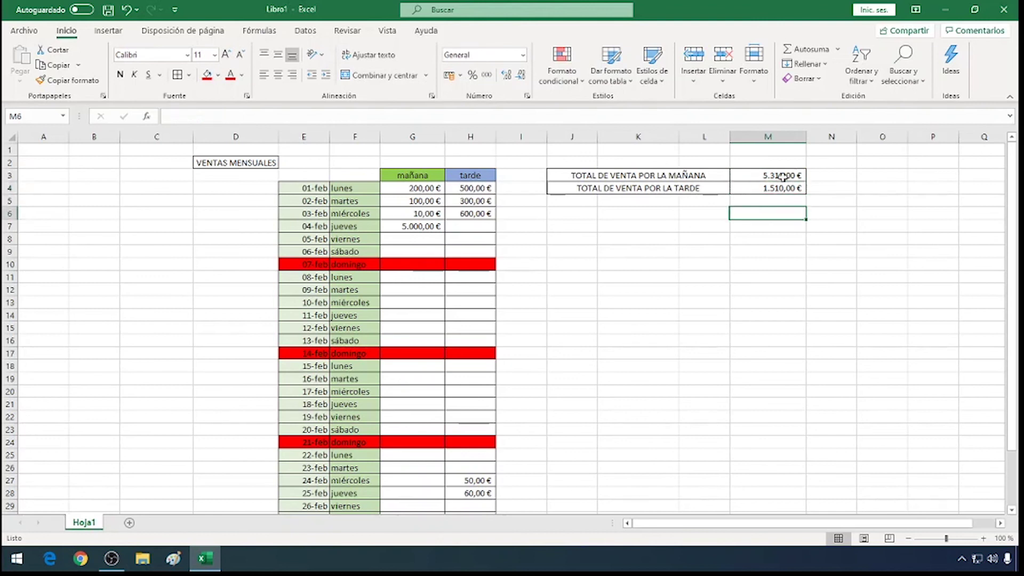
Step: Choose cell K11 as the spot for the Monday sales label
click(630, 275)
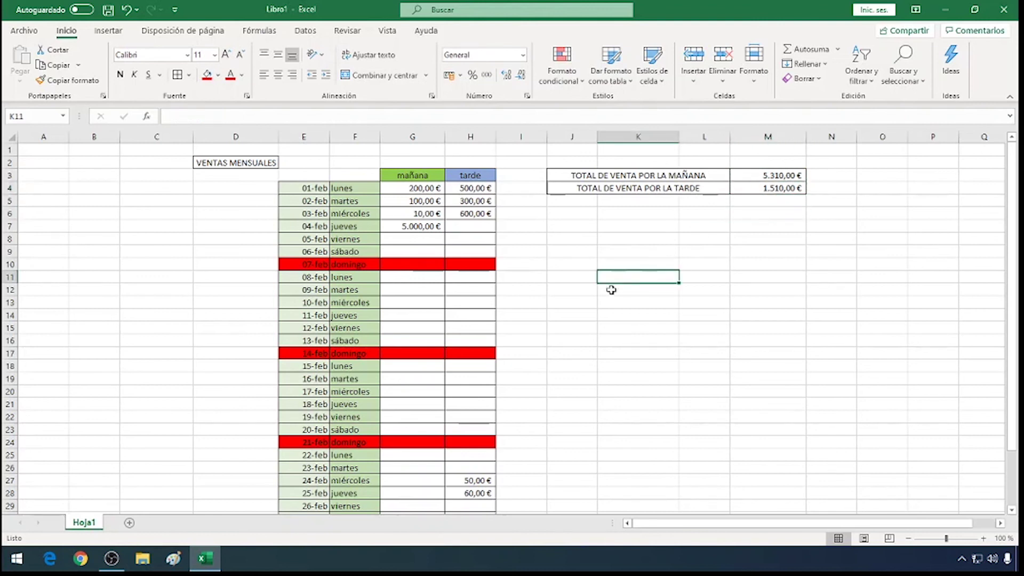
scroll(553, 333, down, 3)
scroll(553, 332, up, 2)
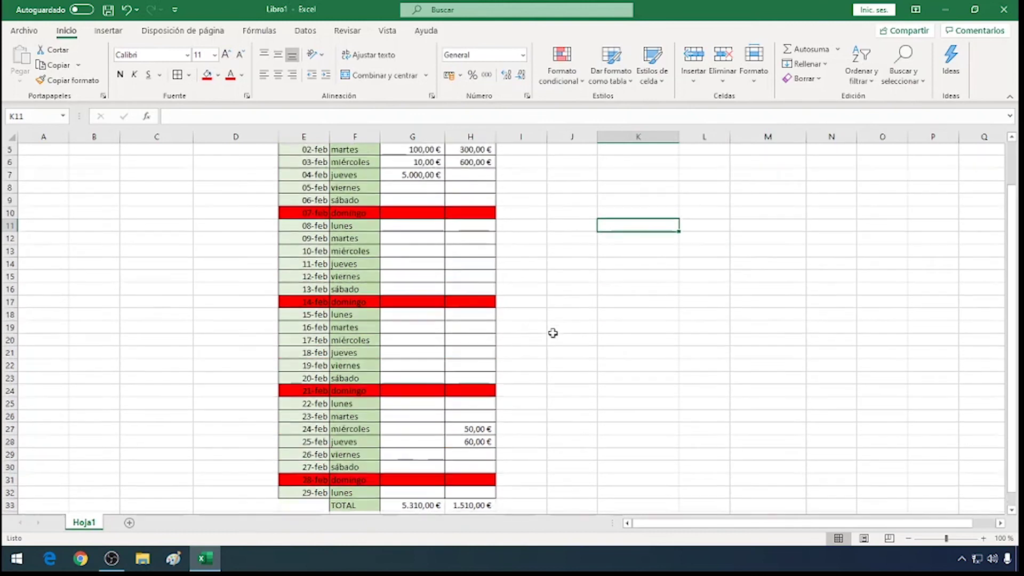
scroll(553, 332, up, 1)
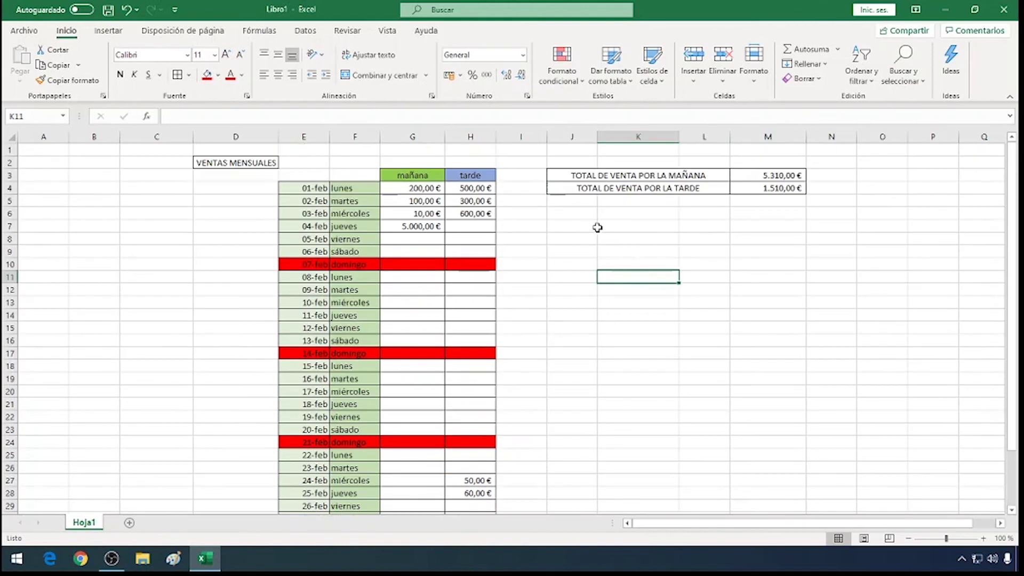
click(614, 225)
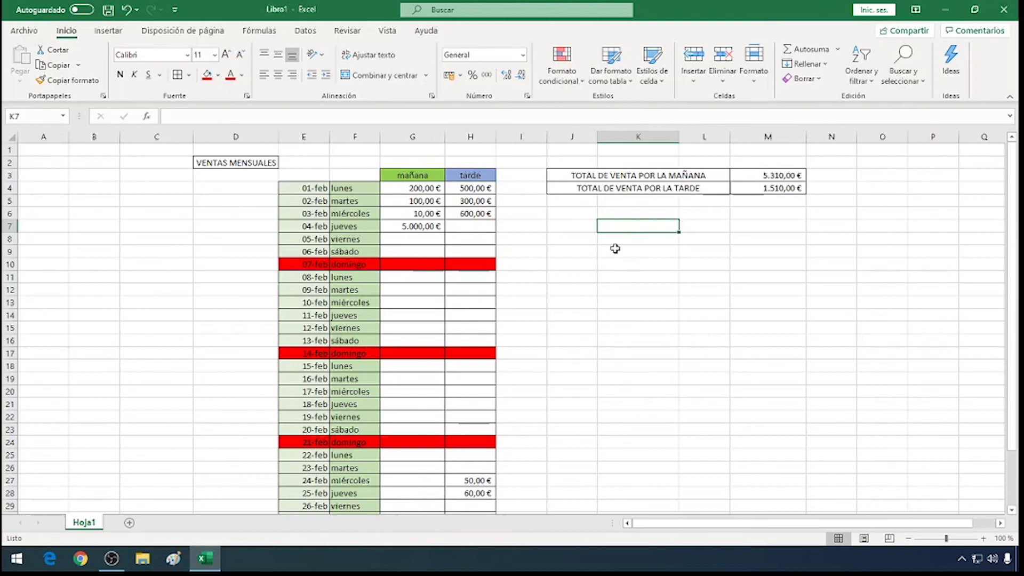
click(619, 274)
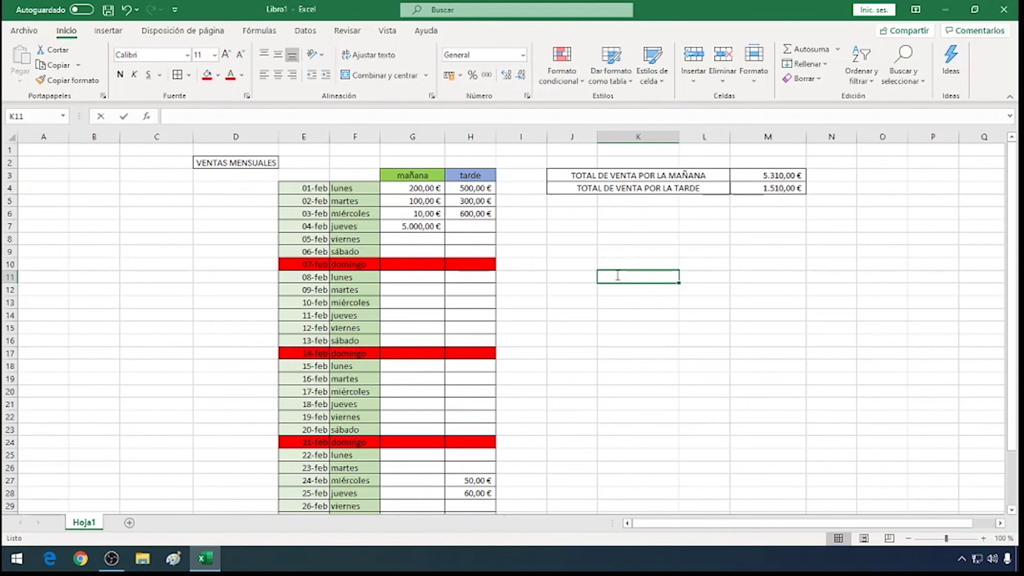
Step: Type VENTAS DE SOLO LOS LUNES into K11 and move to M11 for its total
text(VENTAS DE SOLO L)
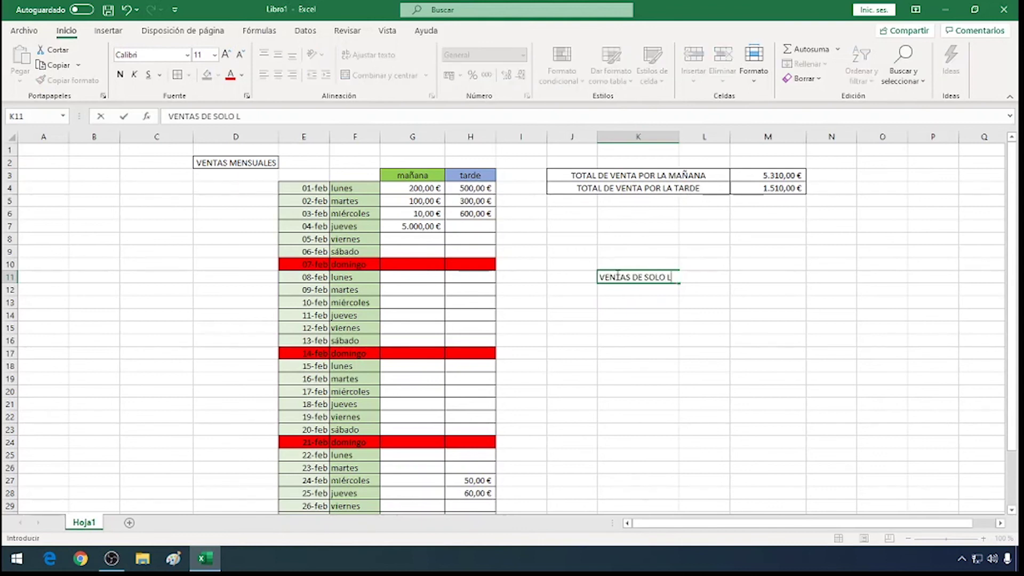
text(OS LUNES)
key(Return)
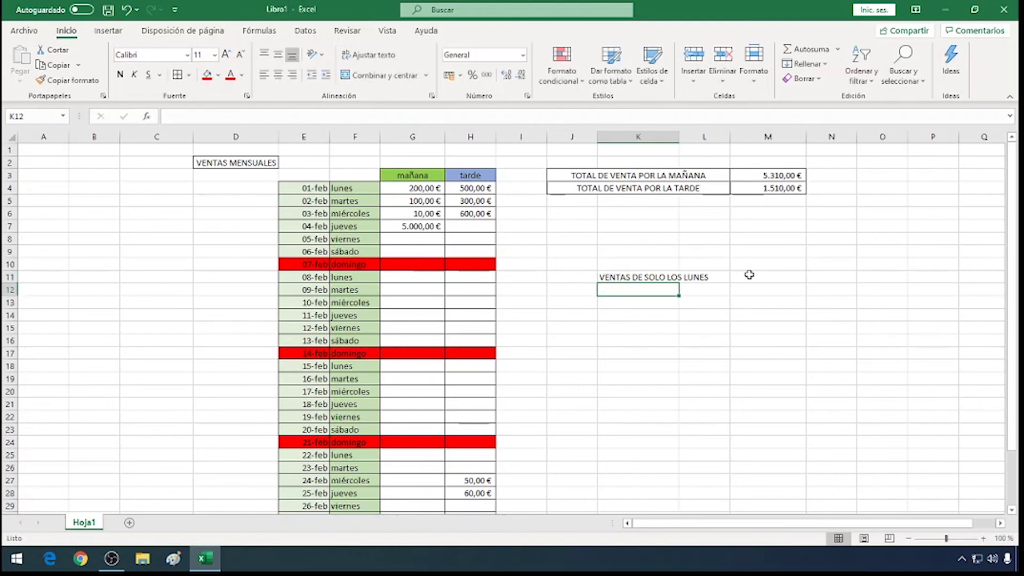
click(754, 274)
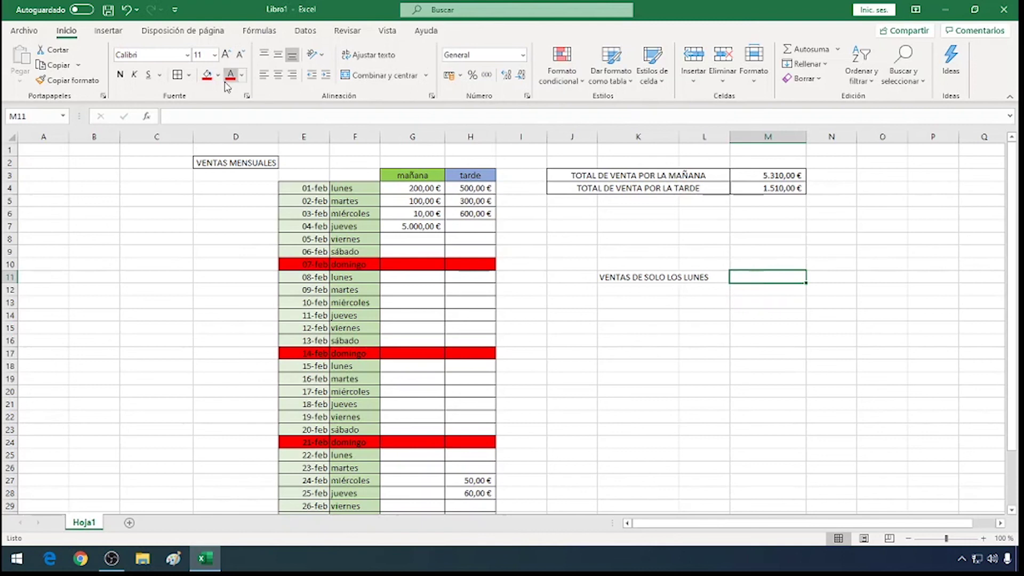
Step: Shade G4 cream, then enter 100 in G11 and 50 in G18, shading both cream
click(415, 190)
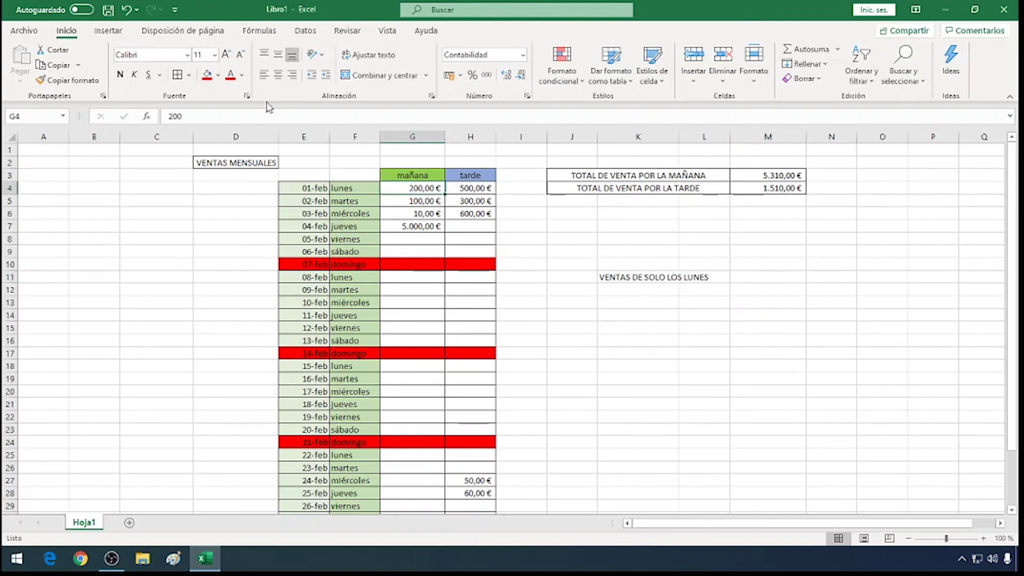
click(221, 76)
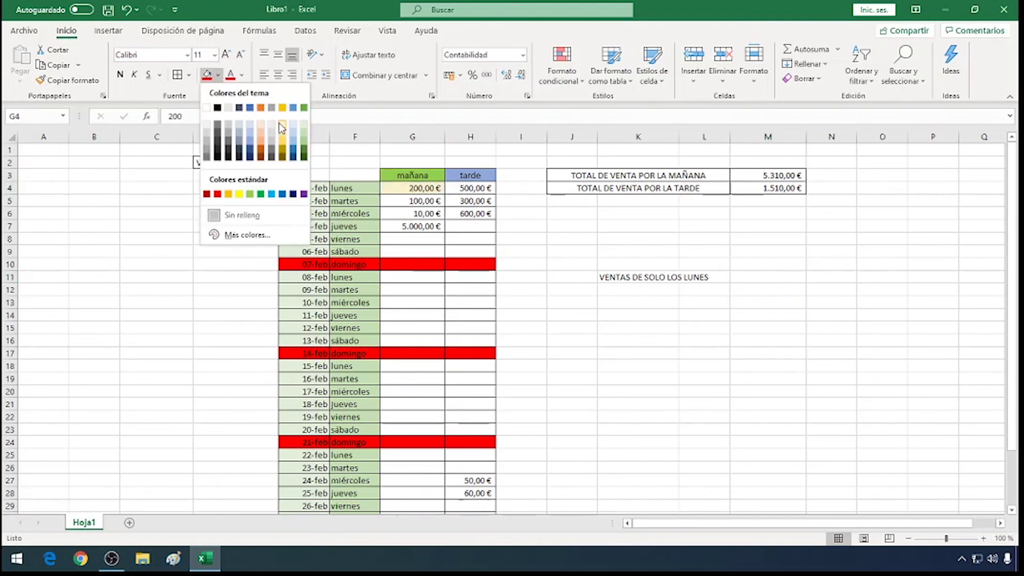
click(281, 123)
click(394, 276)
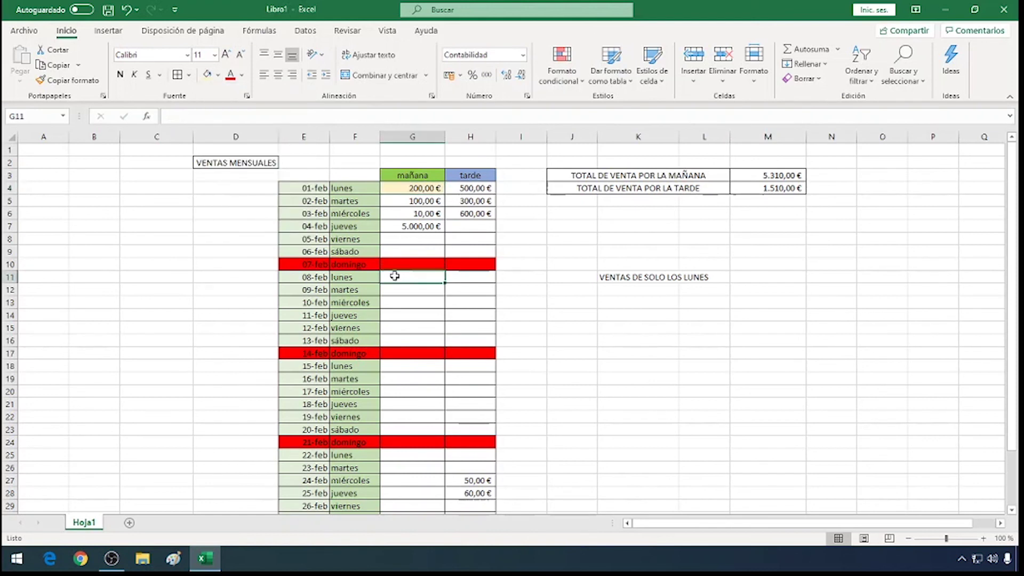
text(100)
key(Return)
click(394, 276)
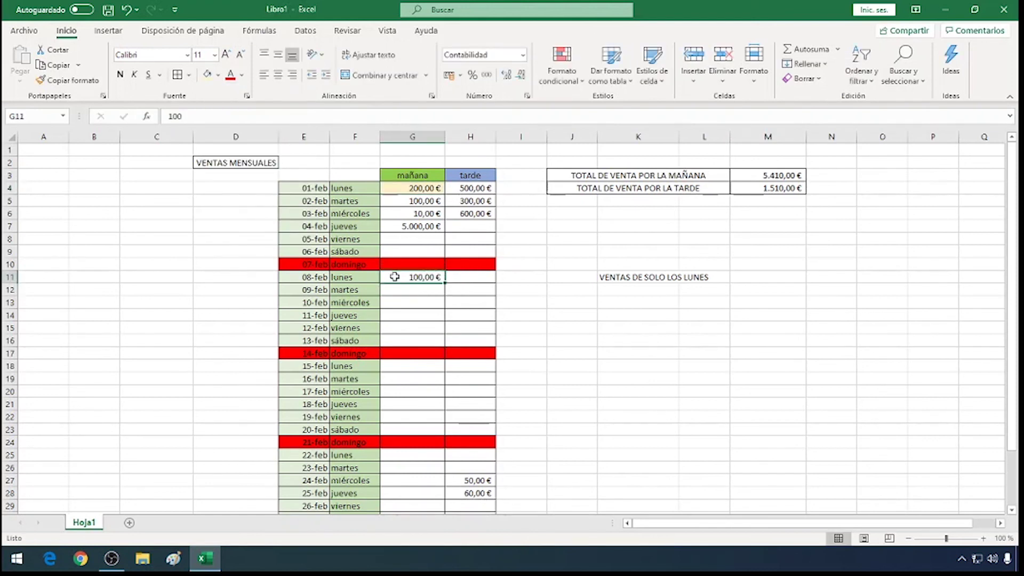
click(207, 74)
click(407, 368)
text(50)
key(Return)
click(407, 367)
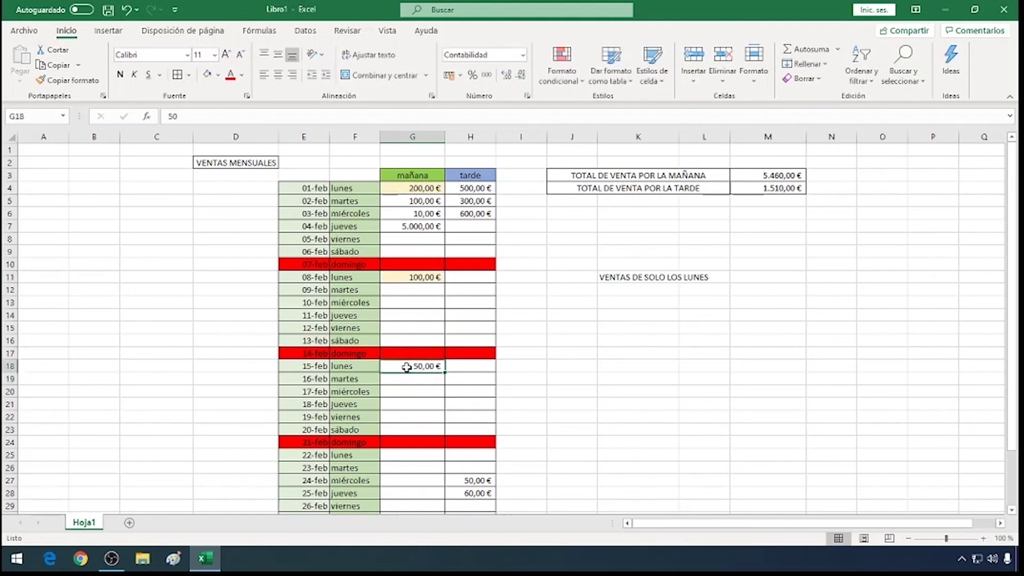
click(207, 74)
Step: Enter 50 in G25 and 101 in G32 for the remaining Mondays and shade them cream
scroll(453, 400, down, 2)
click(421, 380)
text(50)
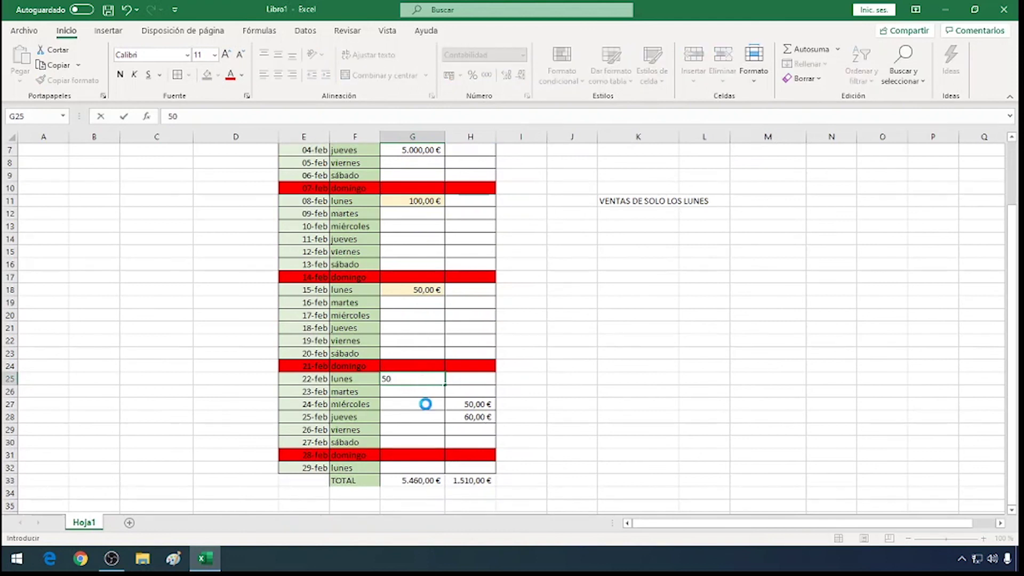
click(423, 404)
click(425, 464)
text(101)
key(Return)
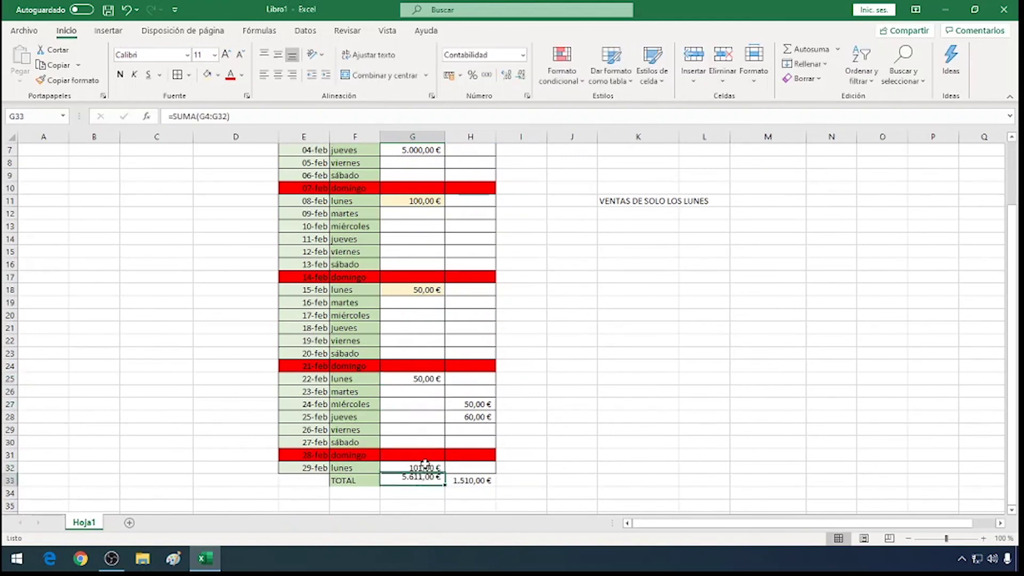
scroll(472, 462, up, 2)
scroll(453, 427, down, 1)
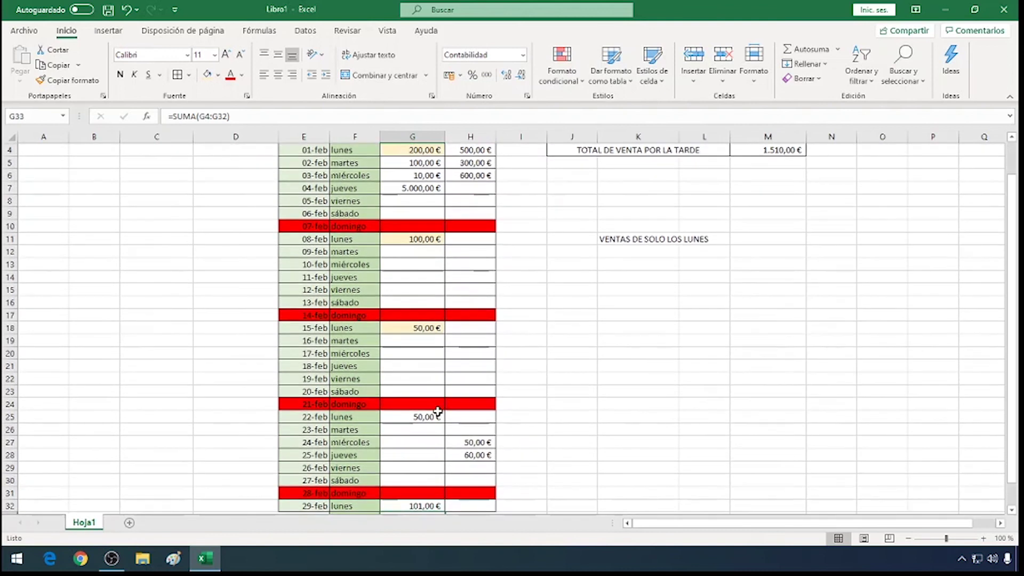
click(436, 412)
scroll(392, 381, down, 1)
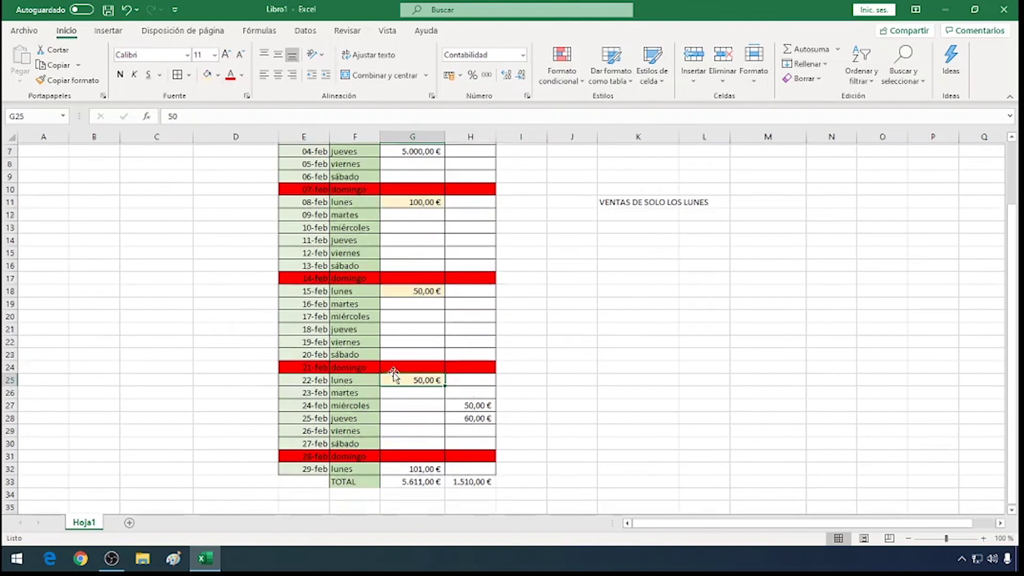
click(421, 468)
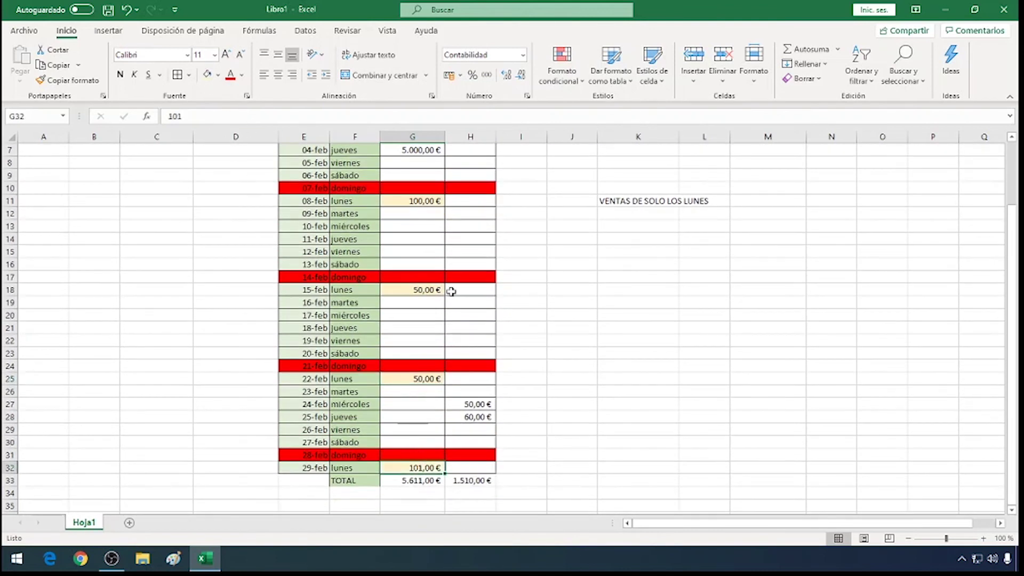
scroll(576, 393, up, 2)
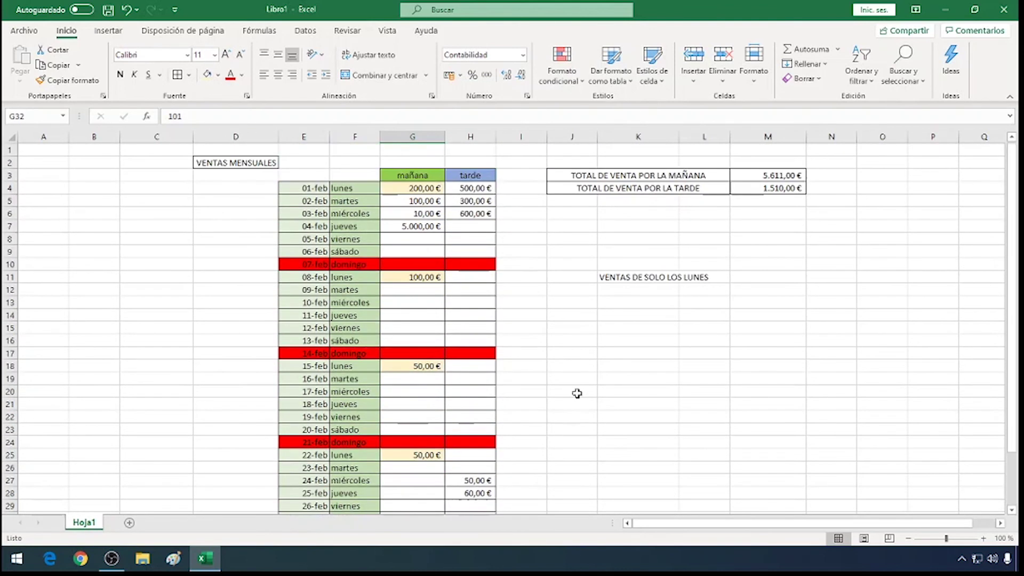
click(745, 277)
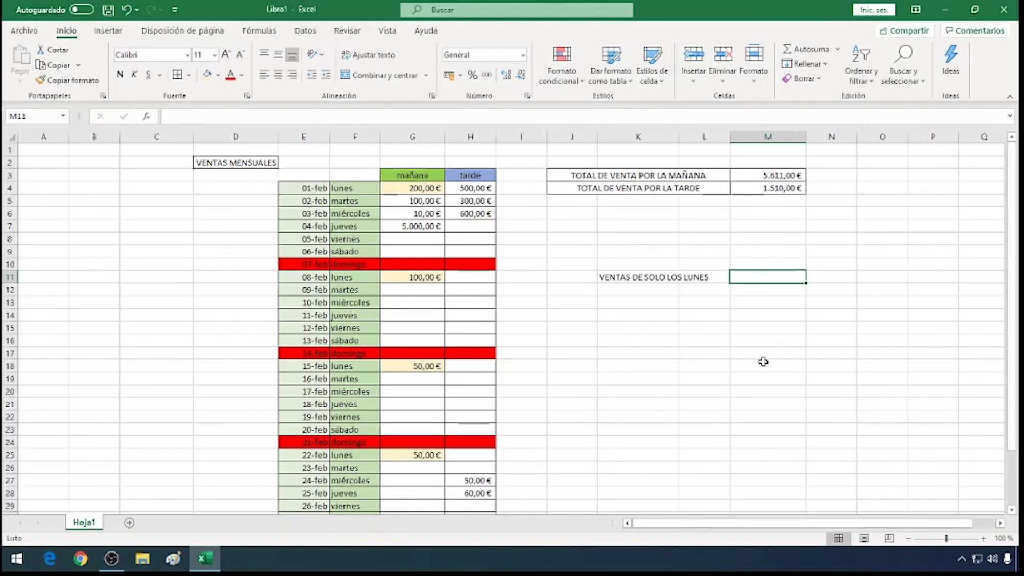
Step: Enter =G4+G11+G18+G25+G32 in M11 to total the Monday morning sales
text(=)
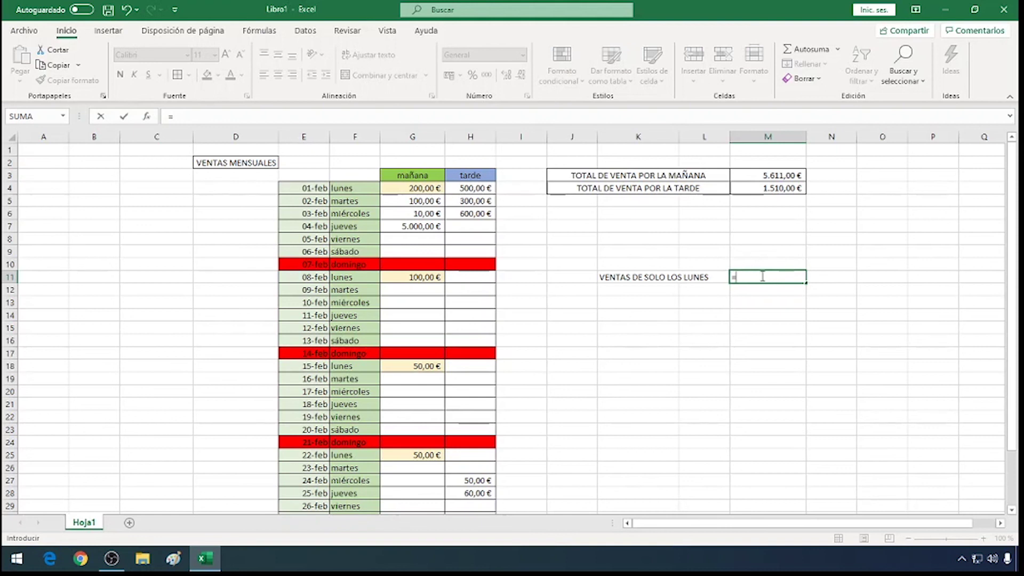
click(437, 187)
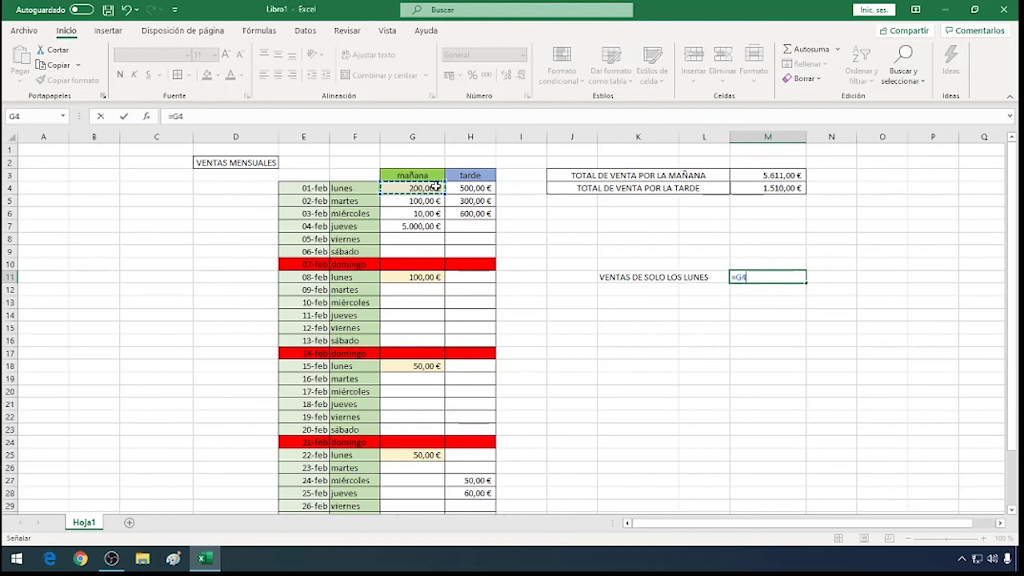
text(+)
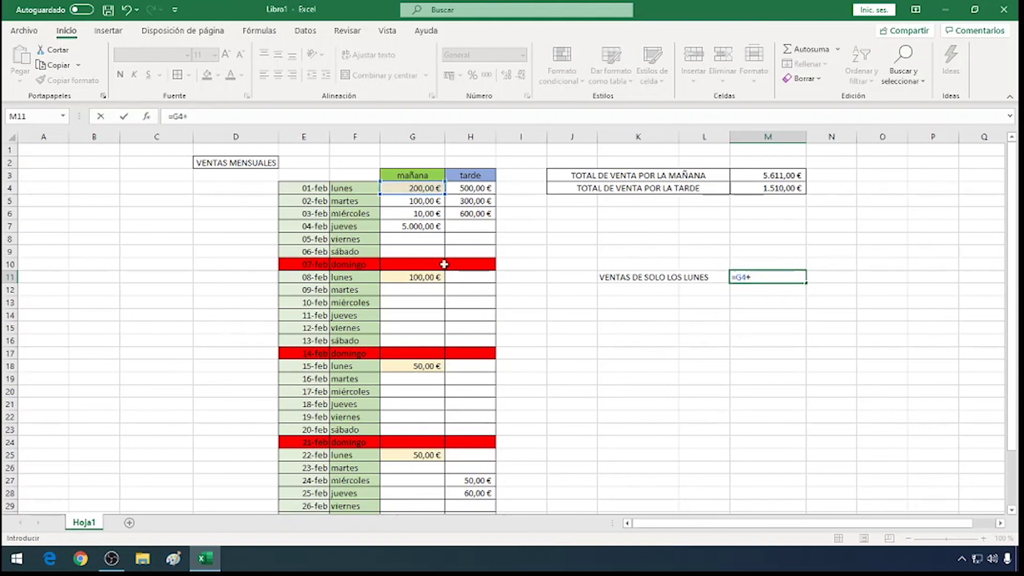
click(433, 277)
text(+)
click(431, 368)
text(+)
click(440, 454)
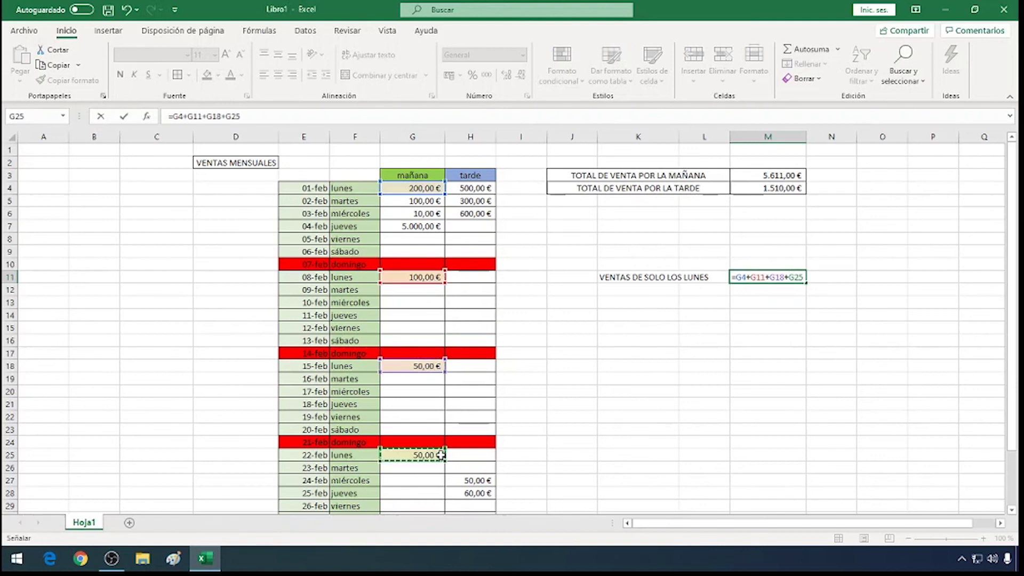
scroll(440, 455, down, 2)
text(+)
click(436, 468)
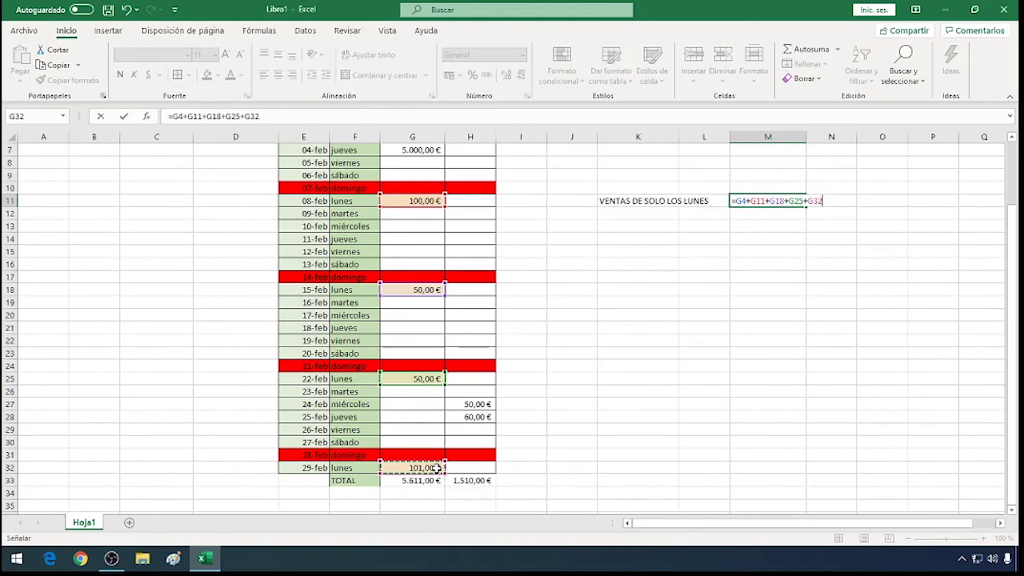
scroll(618, 395, down, 1)
scroll(622, 392, up, 2)
scroll(622, 392, up, 2)
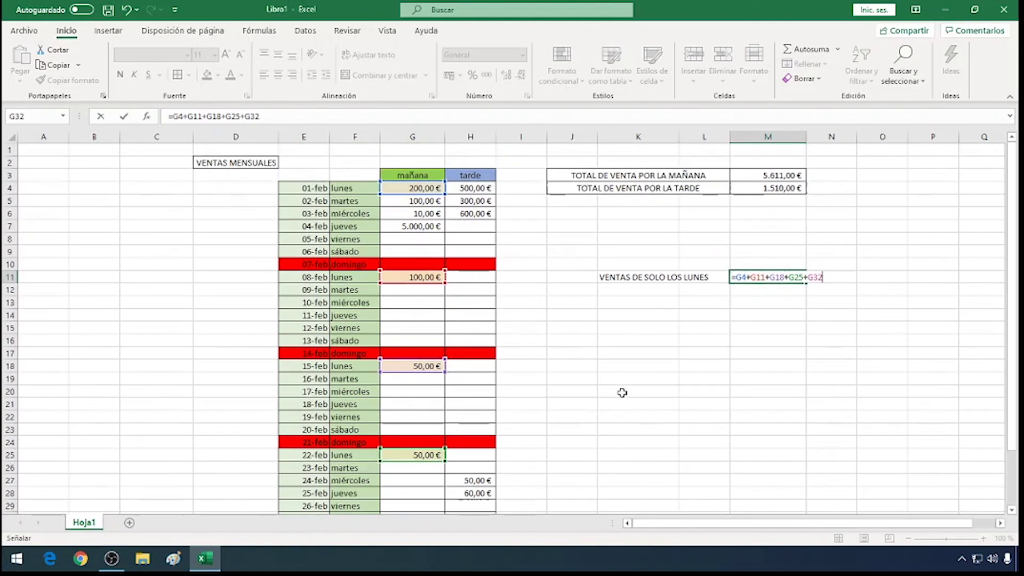
key(Return)
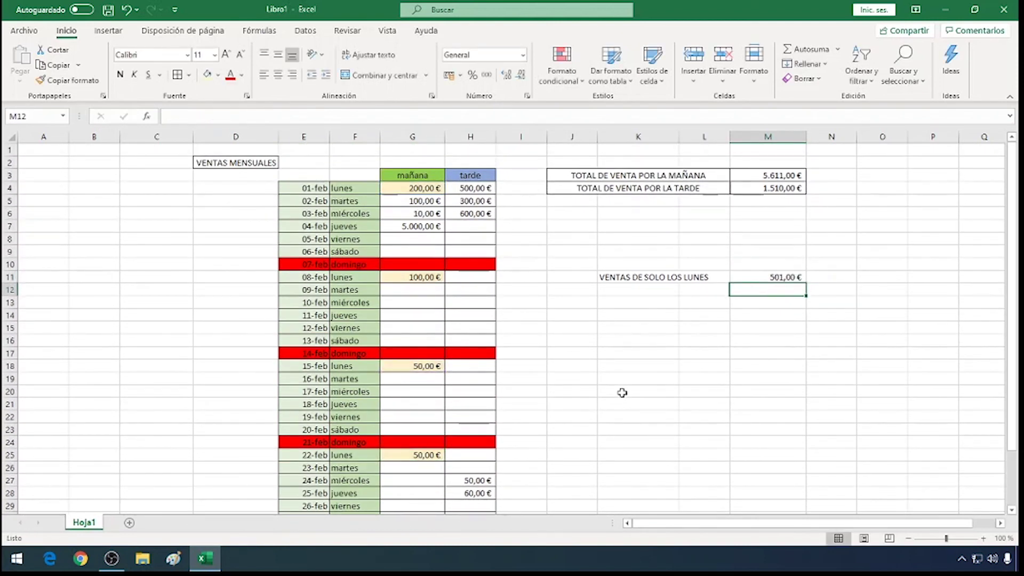
click(771, 278)
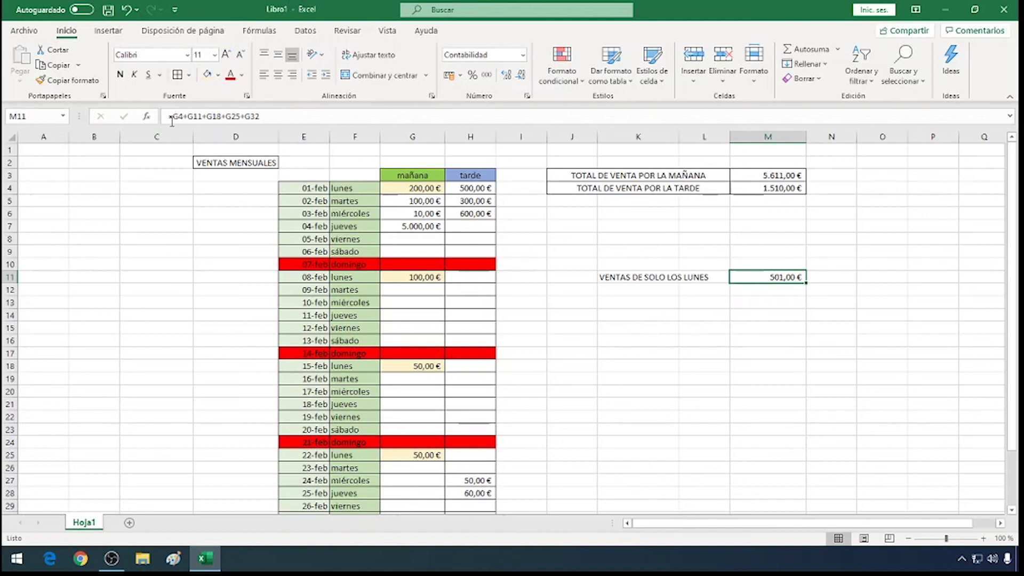
click(175, 116)
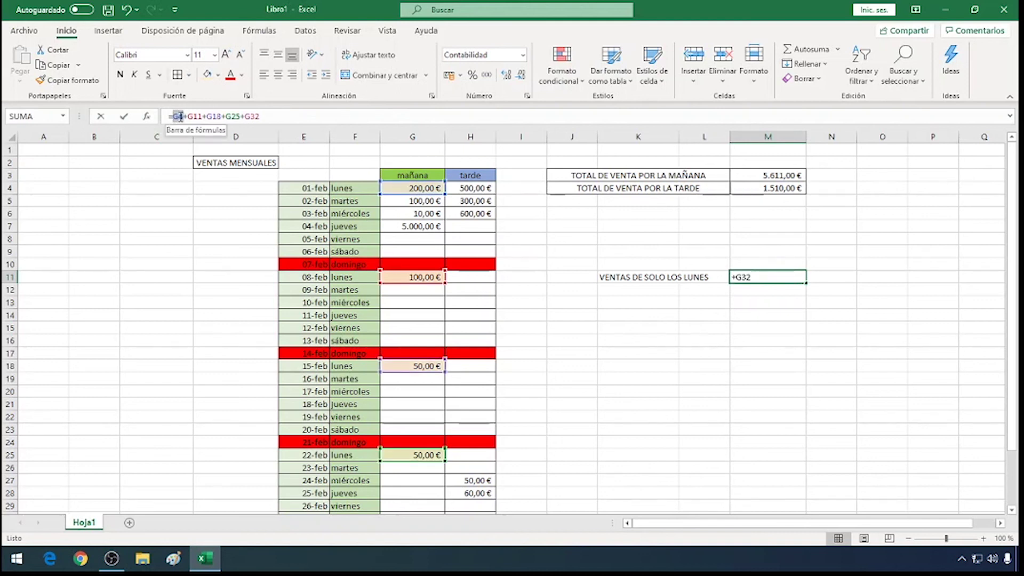
click(180, 117)
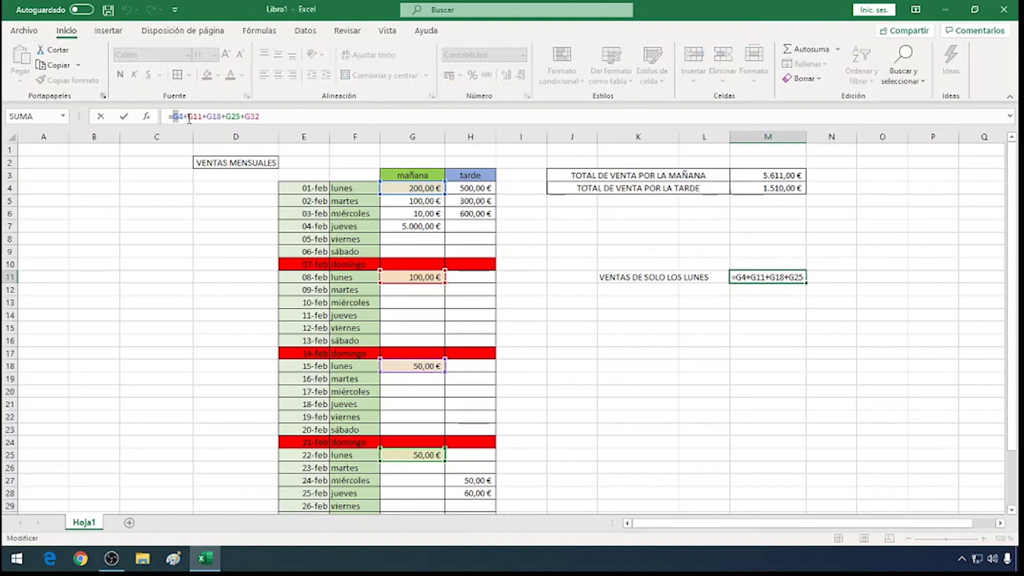
click(567, 265)
click(740, 328)
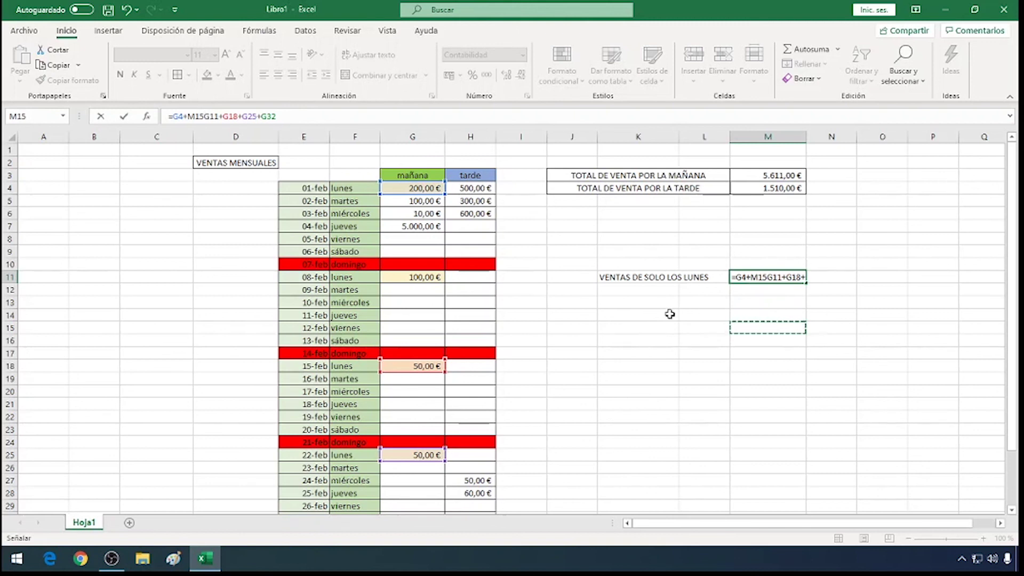
click(717, 290)
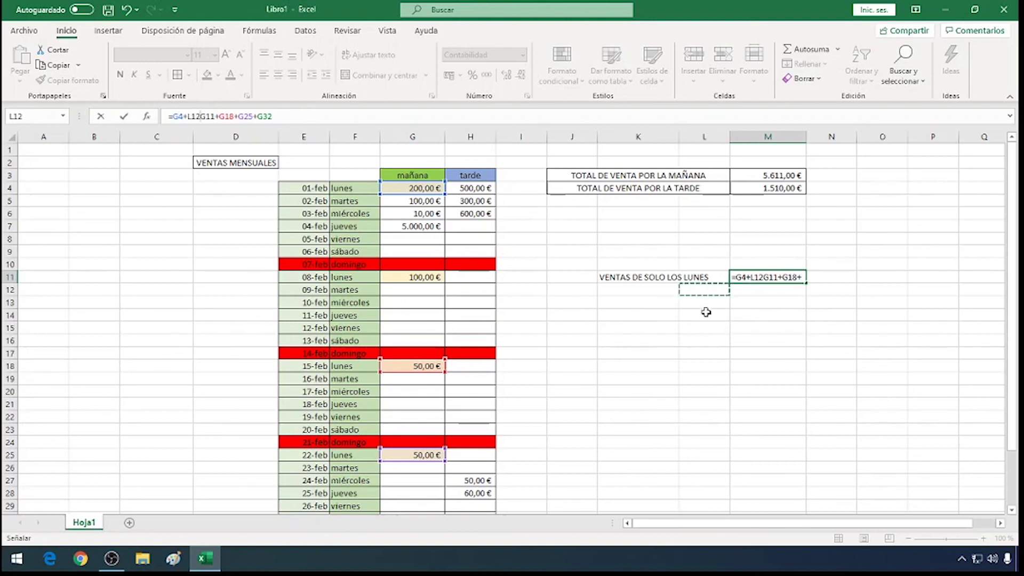
key(Escape)
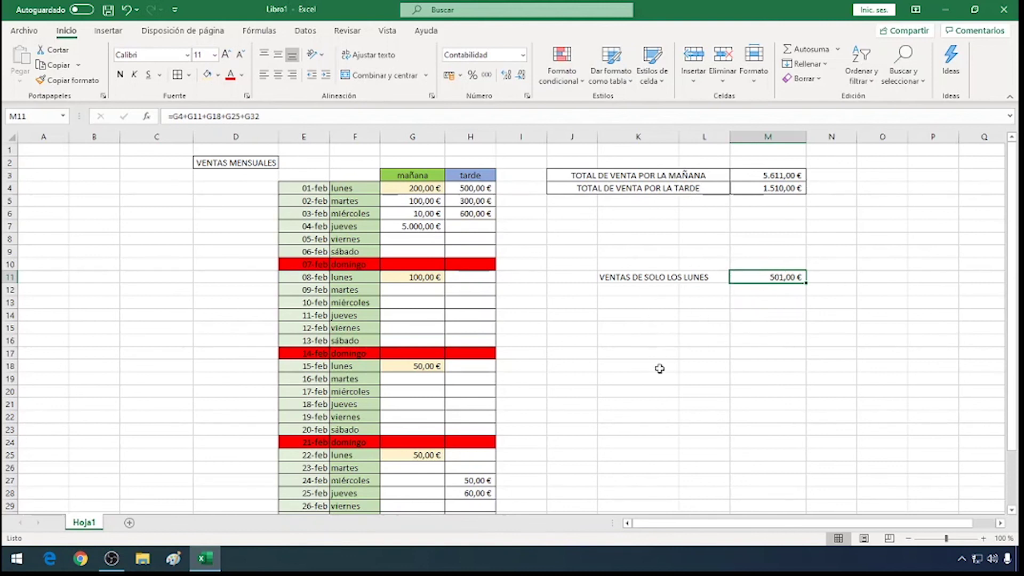
scroll(662, 379, down, 2)
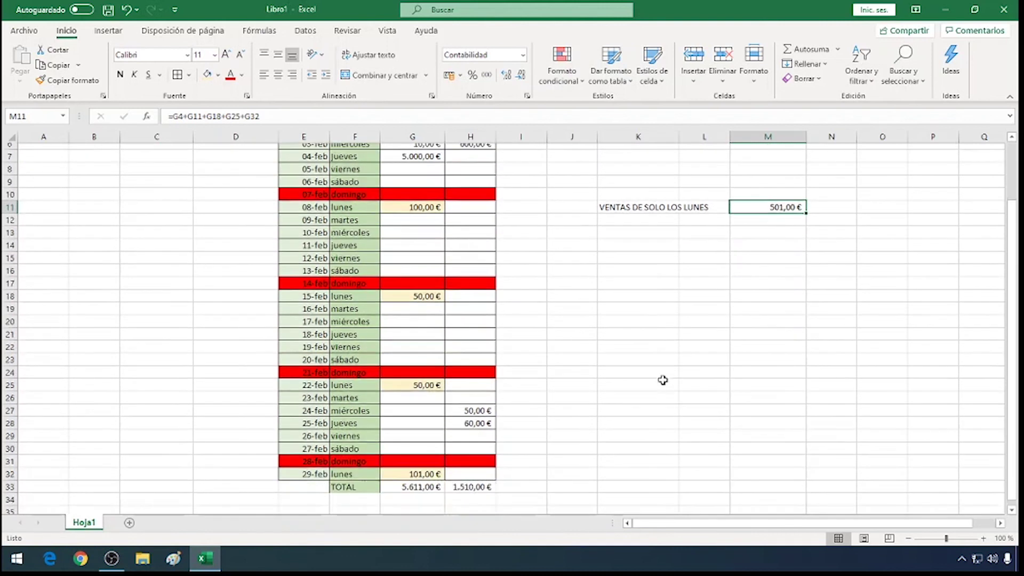
scroll(662, 379, up, 2)
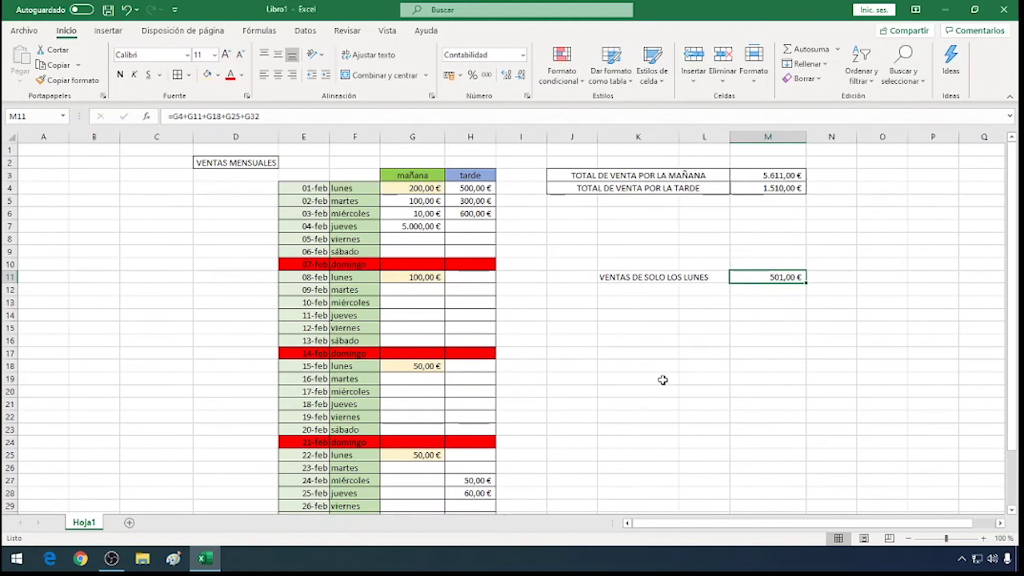